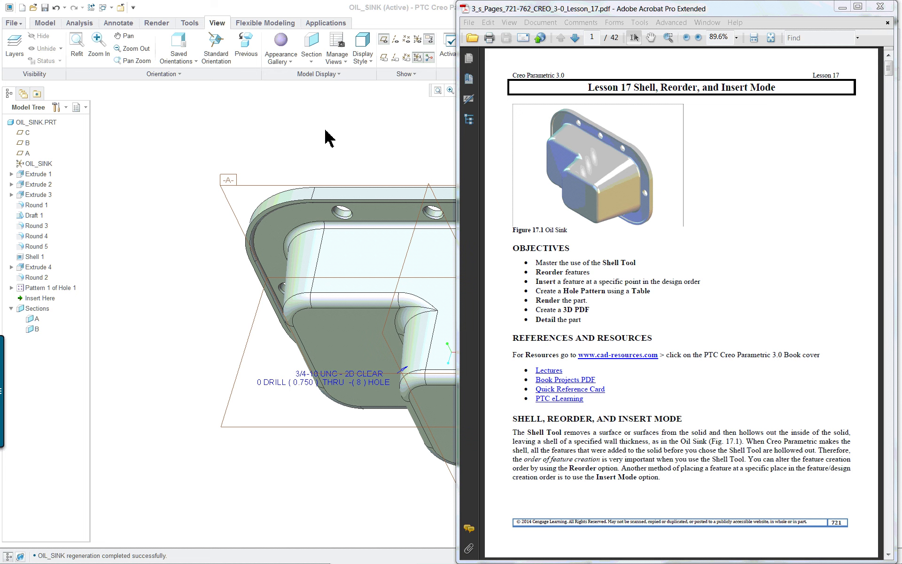
Bring the Creo window with the OIL_SINK part in front of the lesson PDF
{"action": "left_click", "coordinate": [371, 134]}
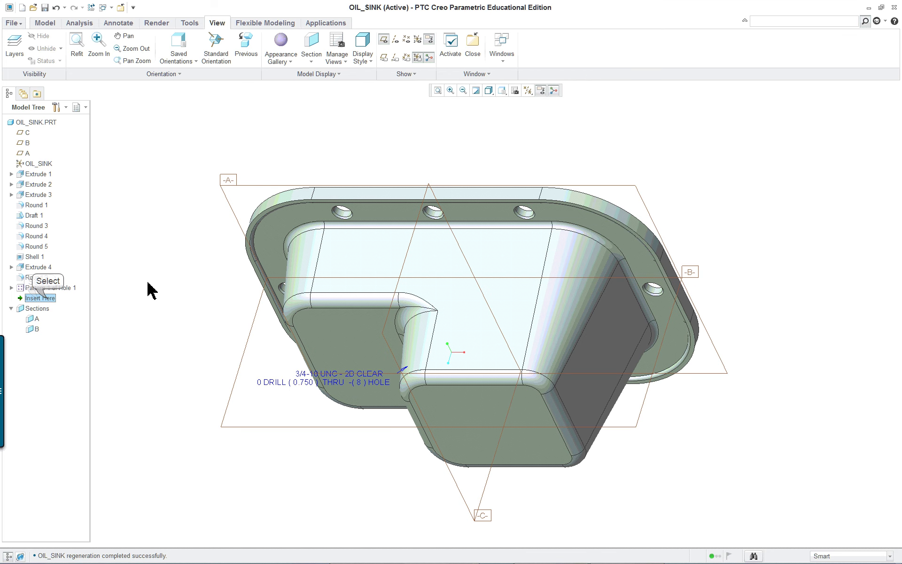
Roll the model back to Extrude 1 and inspect the 18 × 12 plate from normal and standard views
{"action": "left_click_drag", "start_coordinate": [47, 300], "coordinate": [42, 178]}
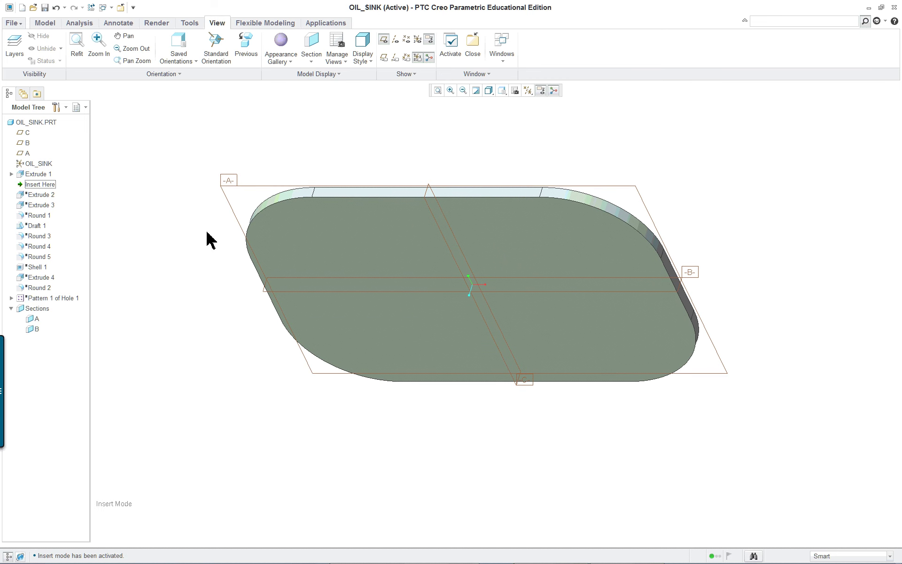
{"action": "double_click", "coordinate": [247, 248]}
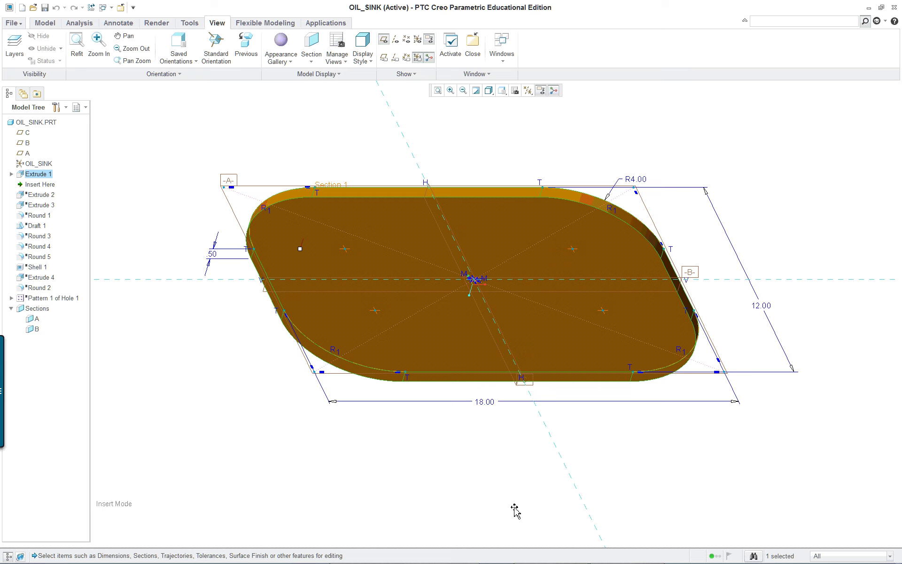
{"action": "middle_click_drag", "start_coordinate": [517, 506], "coordinate": [458, 472]}
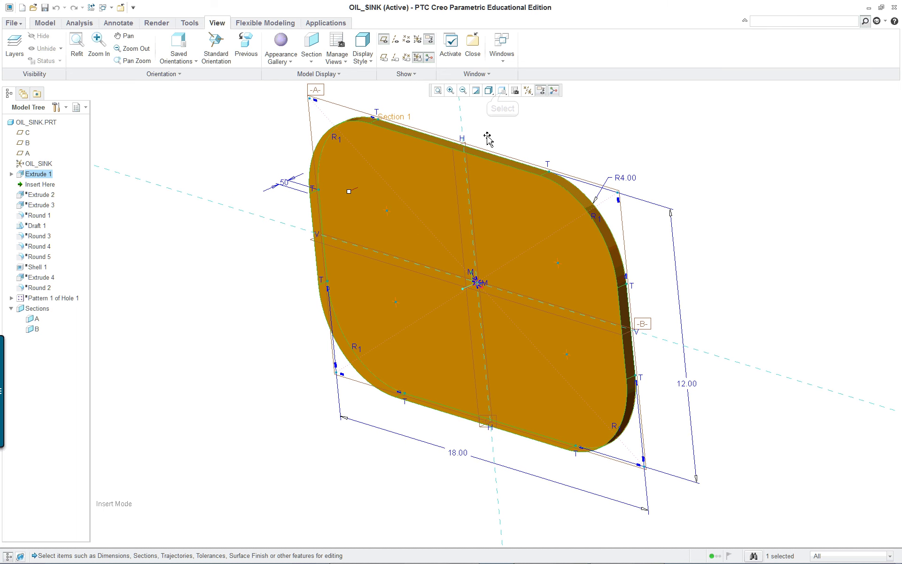
{"action": "left_click", "coordinate": [501, 91]}
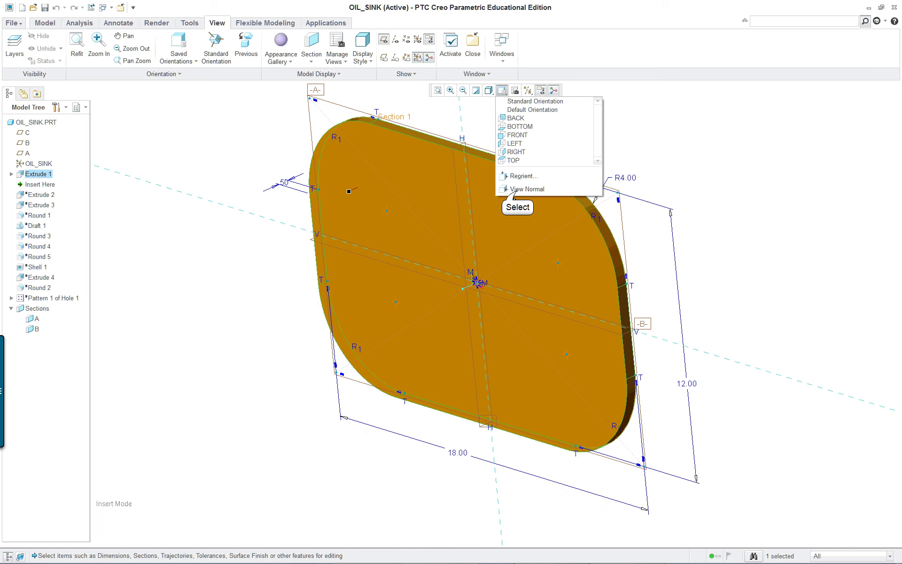
{"action": "left_click", "coordinate": [515, 188]}
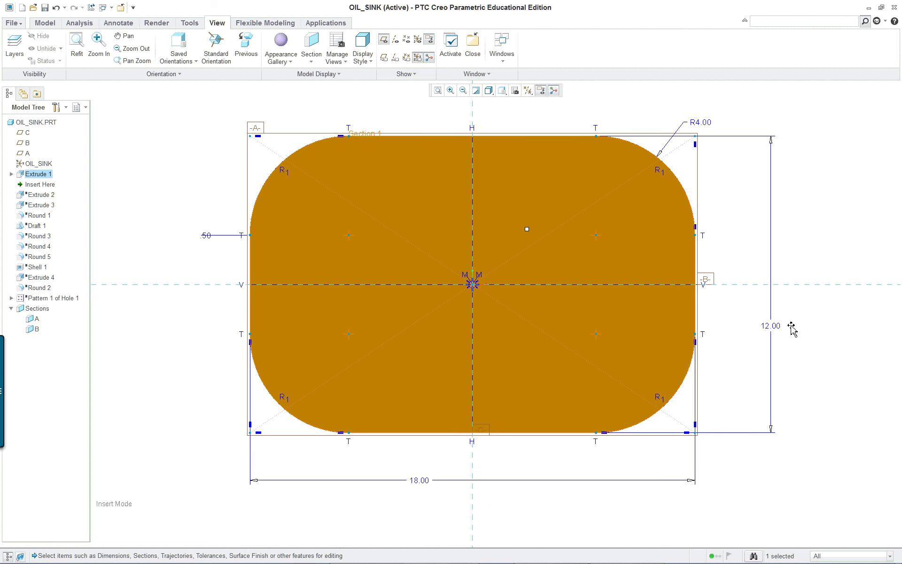
{"action": "middle_click_drag", "start_coordinate": [753, 358], "coordinate": [693, 415]}
{"action": "left_click", "coordinate": [502, 90]}
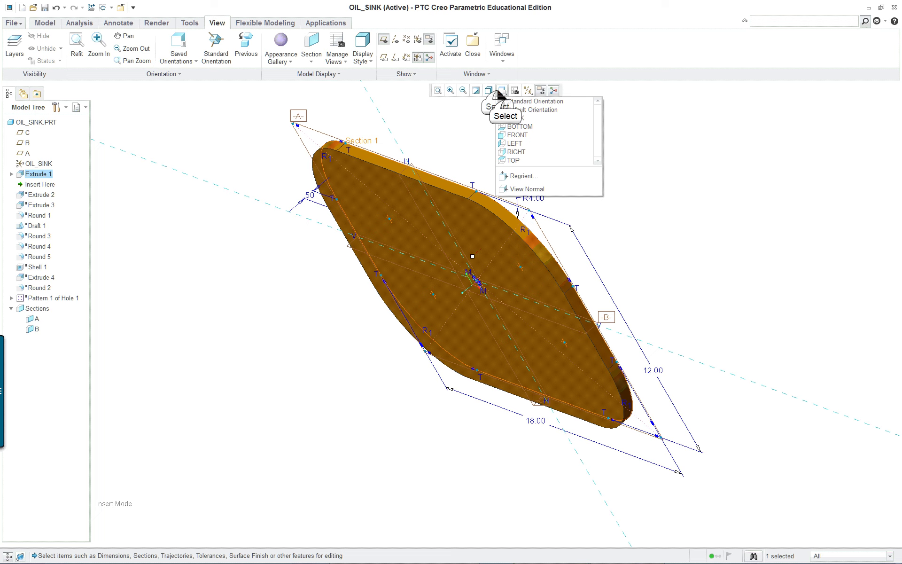
{"action": "left_click", "coordinate": [516, 101]}
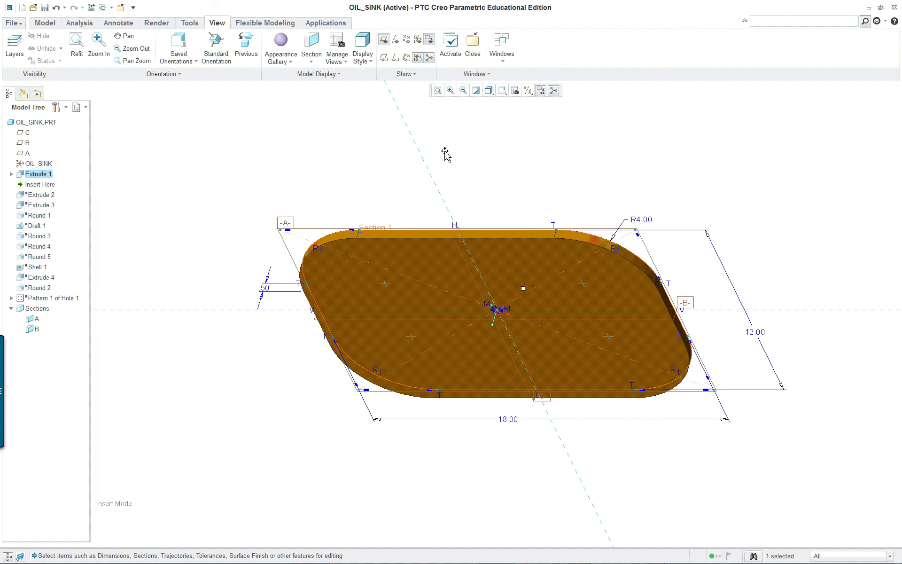
{"action": "left_click_drag", "start_coordinate": [40, 184], "coordinate": [77, 209]}
Roll forward past Extrude 2, show its 7.0000 depth, and reopen its definition
{"action": "left_click", "coordinate": [177, 182]}
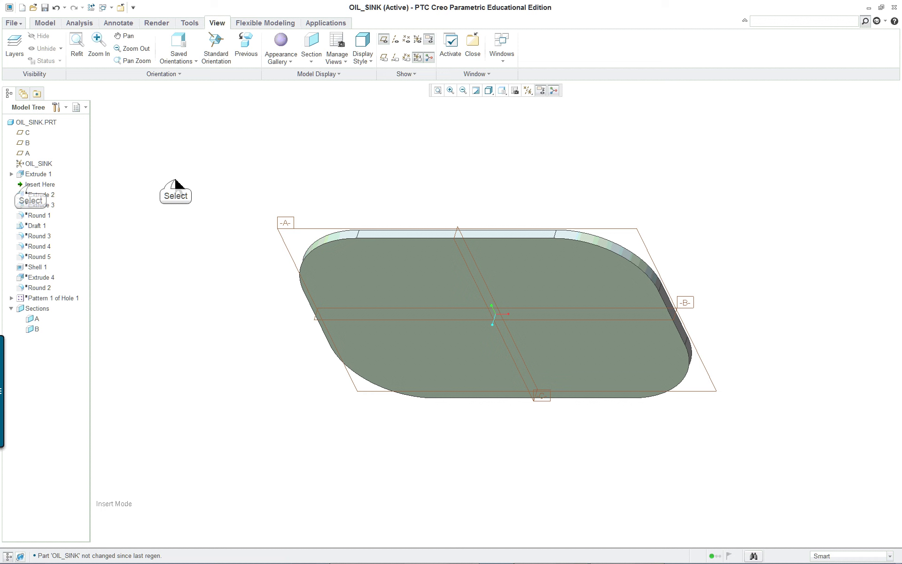
{"action": "left_click_drag", "start_coordinate": [34, 184], "coordinate": [39, 201]}
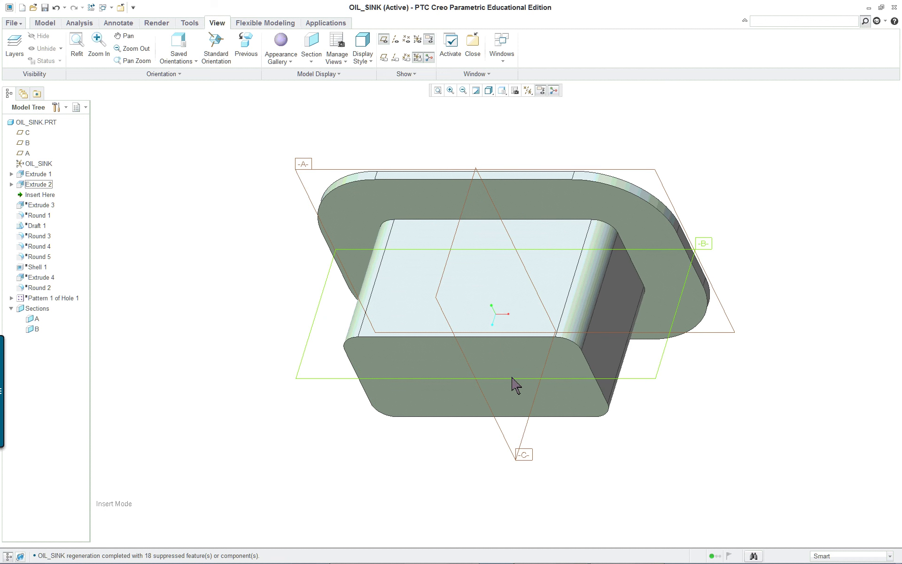
{"action": "middle_click_drag", "start_coordinate": [513, 382], "coordinate": [519, 346]}
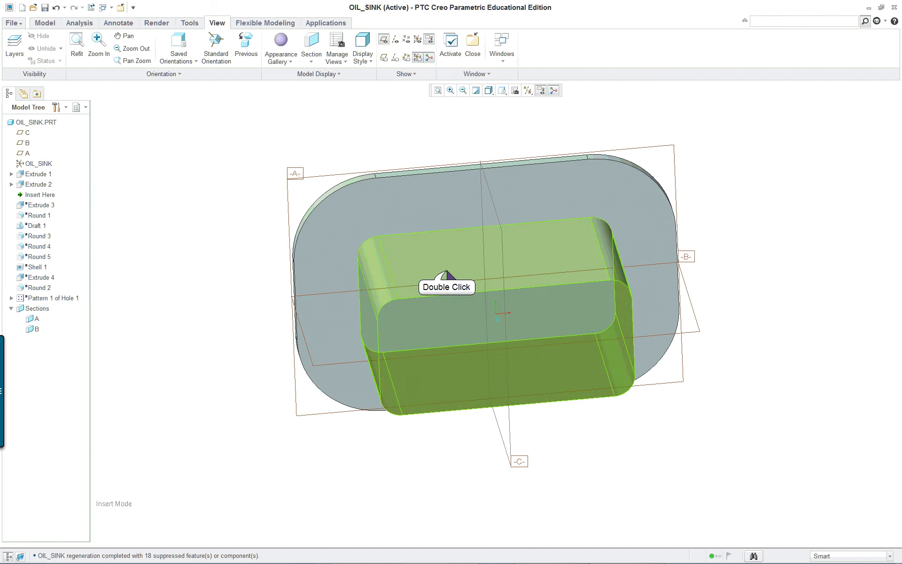
{"action": "double_click", "coordinate": [449, 275]}
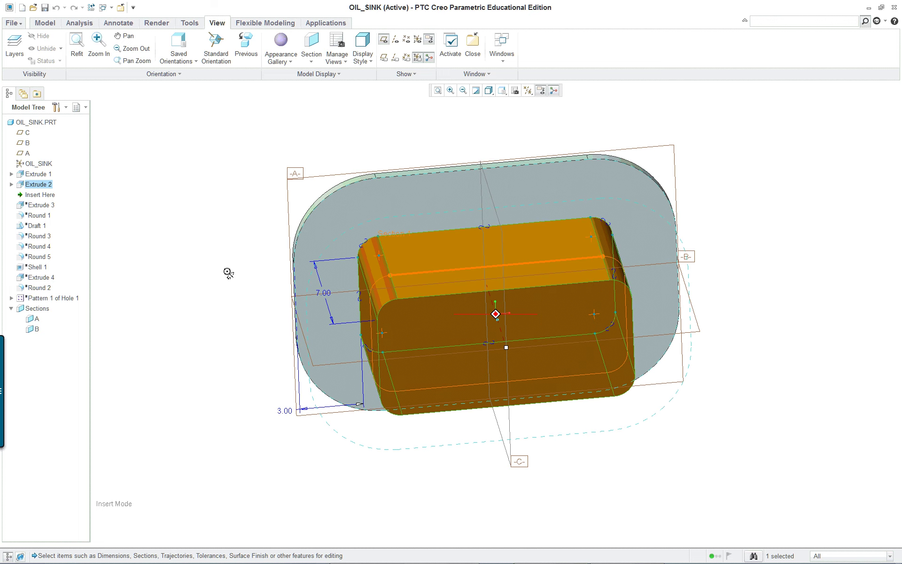
{"action": "middle_click_drag", "start_coordinate": [229, 273], "coordinate": [316, 399]}
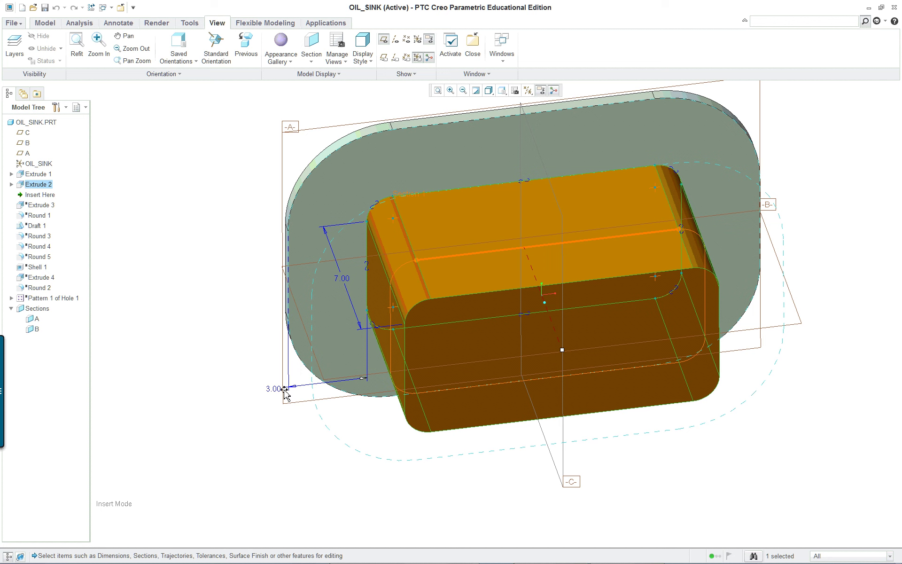
{"action": "right_click", "coordinate": [175, 224]}
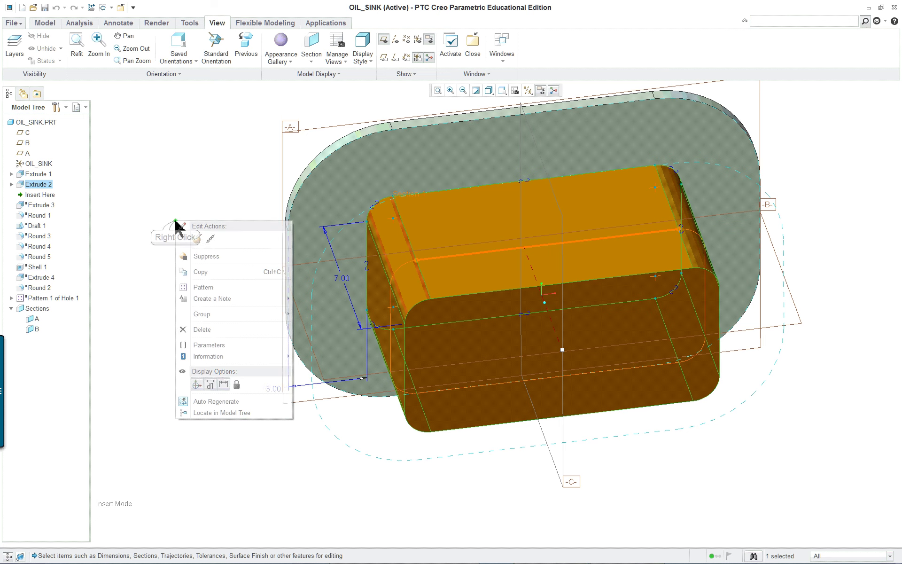
{"action": "left_click", "coordinate": [198, 238]}
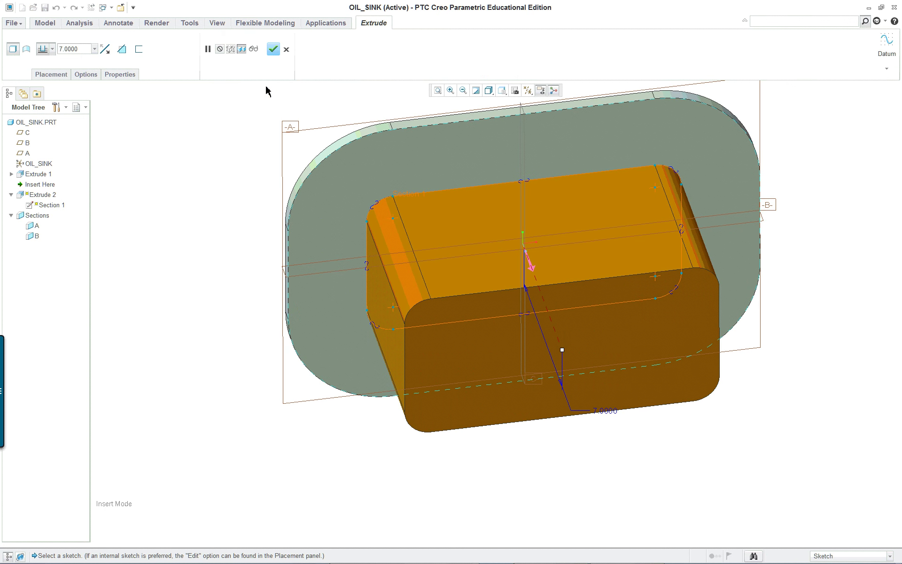
Review Extrude 2's internal sketch flat and in 3D, then accept it and finish the extrude
{"action": "left_click", "coordinate": [502, 91]}
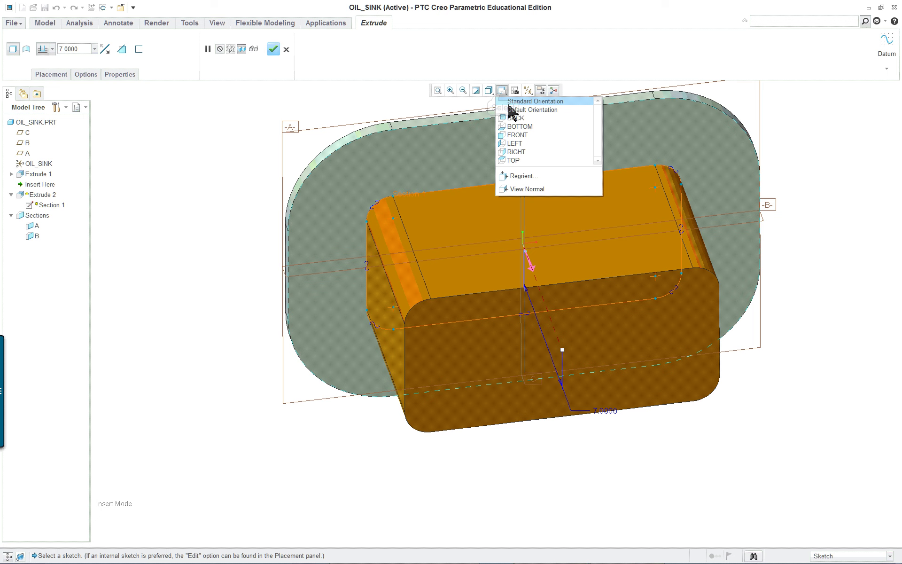
{"action": "right_click", "coordinate": [393, 93]}
{"action": "right_click", "coordinate": [393, 94]}
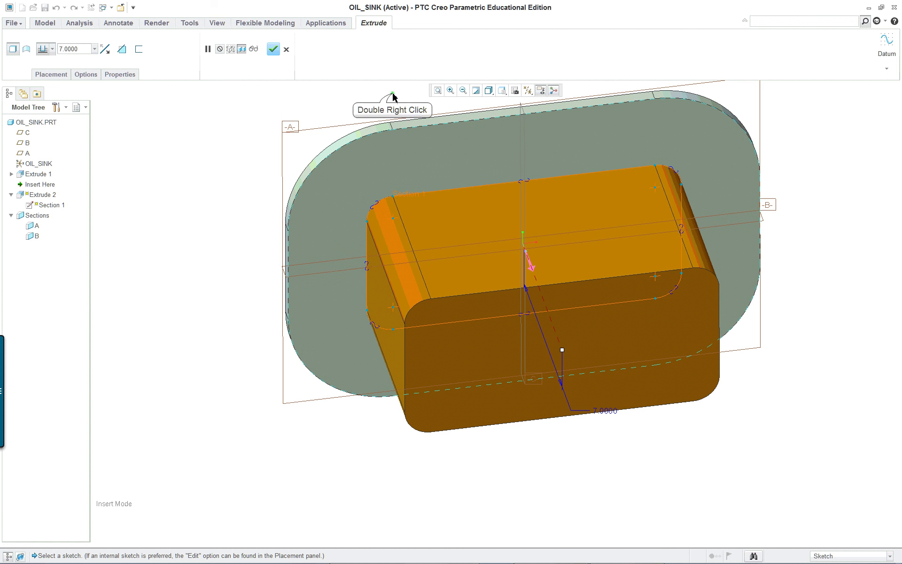
{"action": "left_click", "coordinate": [409, 96]}
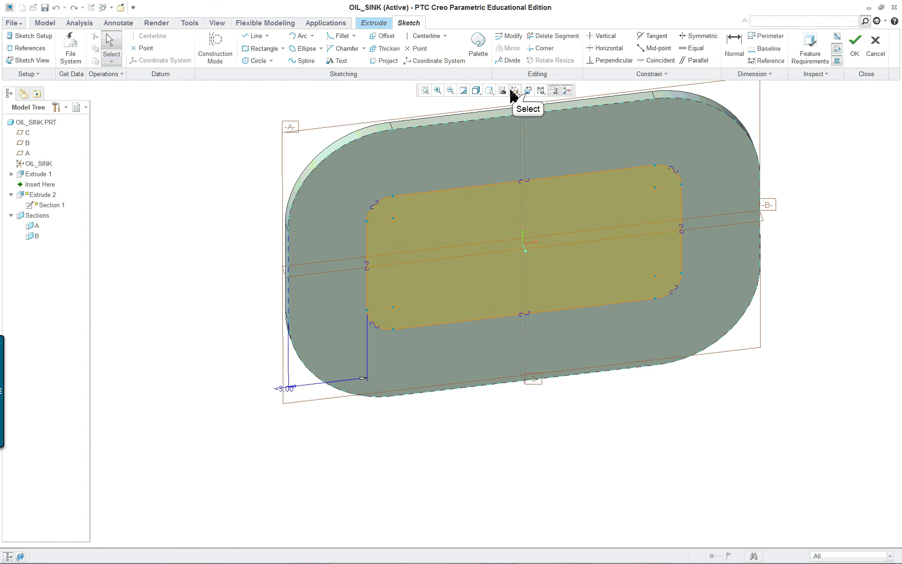
{"action": "left_click", "coordinate": [528, 90]}
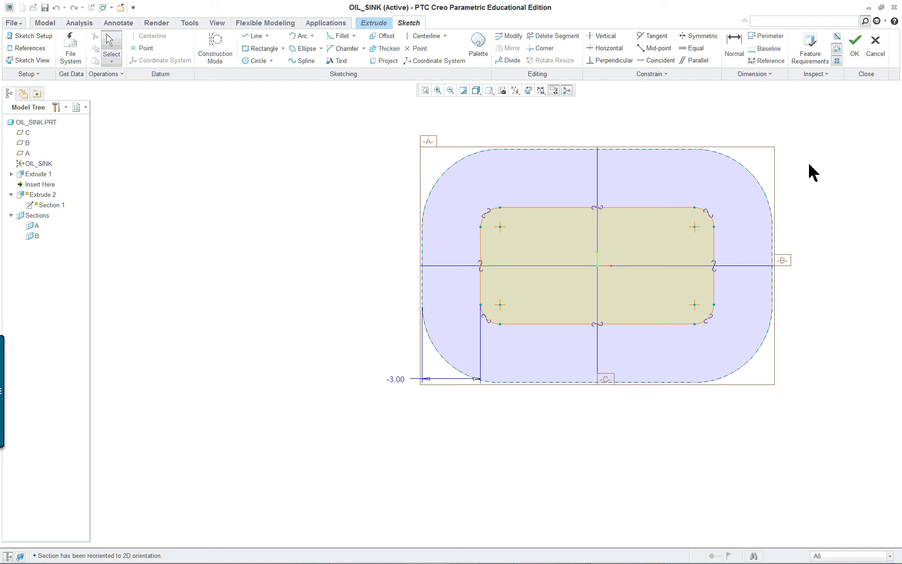
{"action": "scroll", "coordinate": [812, 173], "scroll_direction": "up", "scroll_amount": 1}
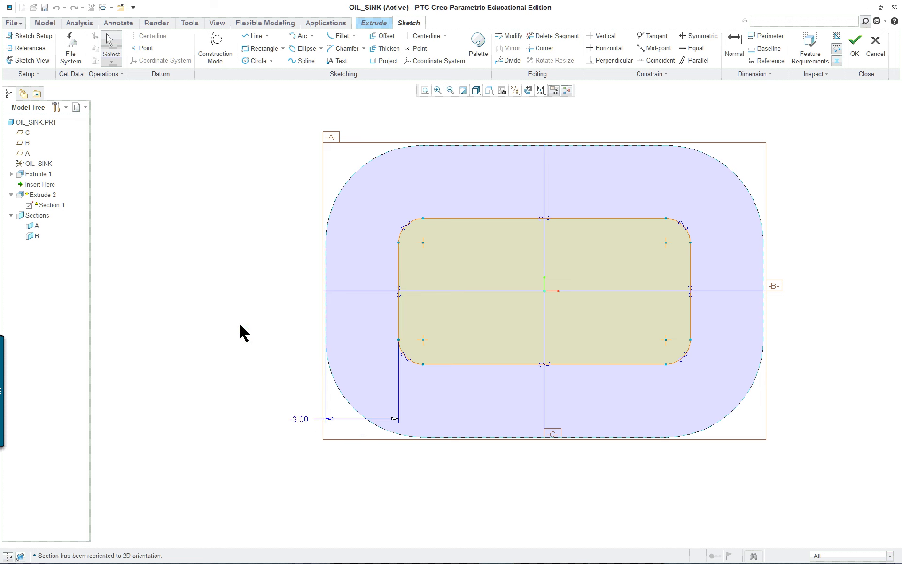
{"action": "mouse_move", "coordinate": [241, 328]}
{"action": "middle_mouse_down"}
{"action": "mouse_move", "coordinate": [195, 326]}
{"action": "mouse_move", "coordinate": [202, 358]}
{"action": "mouse_move", "coordinate": [202, 346]}
{"action": "middle_mouse_up"}
{"action": "right_click", "coordinate": [794, 147]}
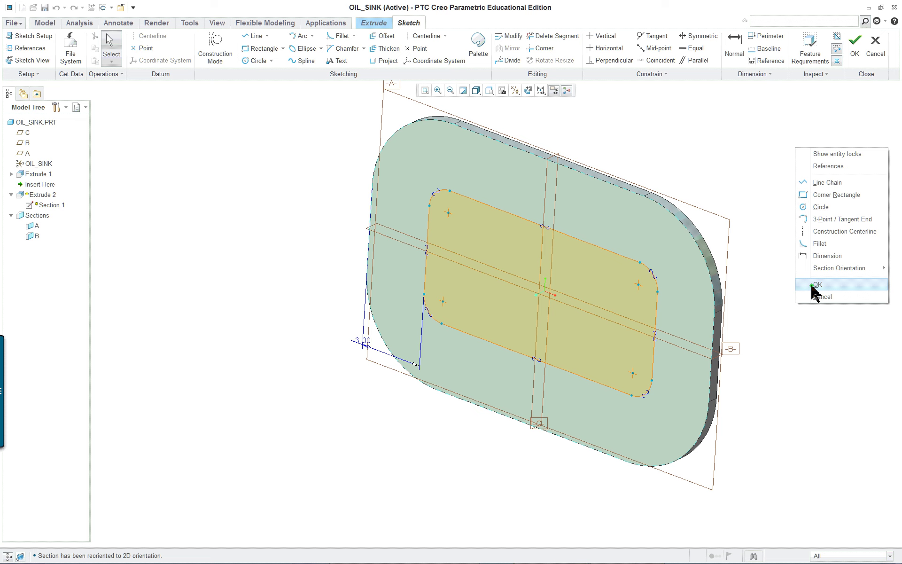
{"action": "left_click", "coordinate": [813, 288]}
{"action": "middle_click", "coordinate": [744, 189]}
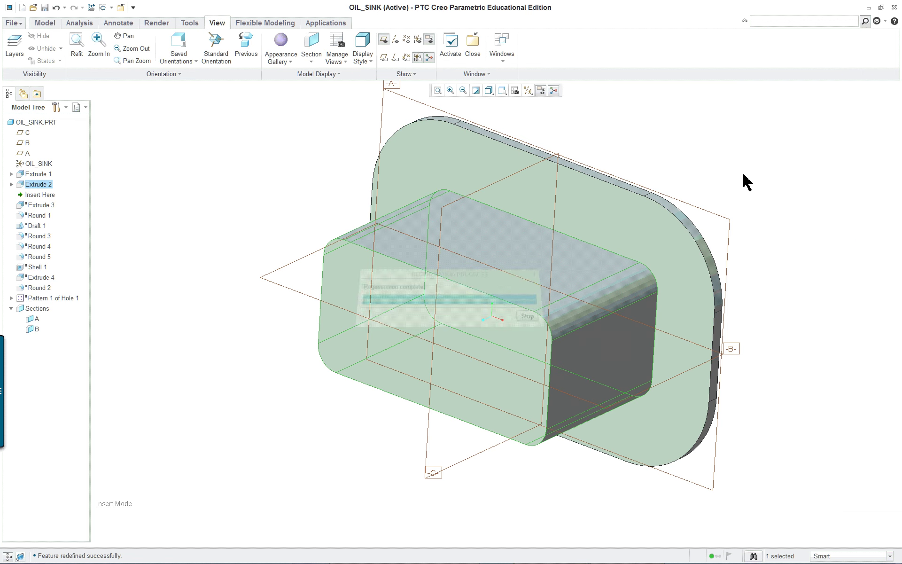
Return to the default view and move the insert point below Extrude 3
{"action": "left_click", "coordinate": [488, 90]}
{"action": "left_click", "coordinate": [514, 96]}
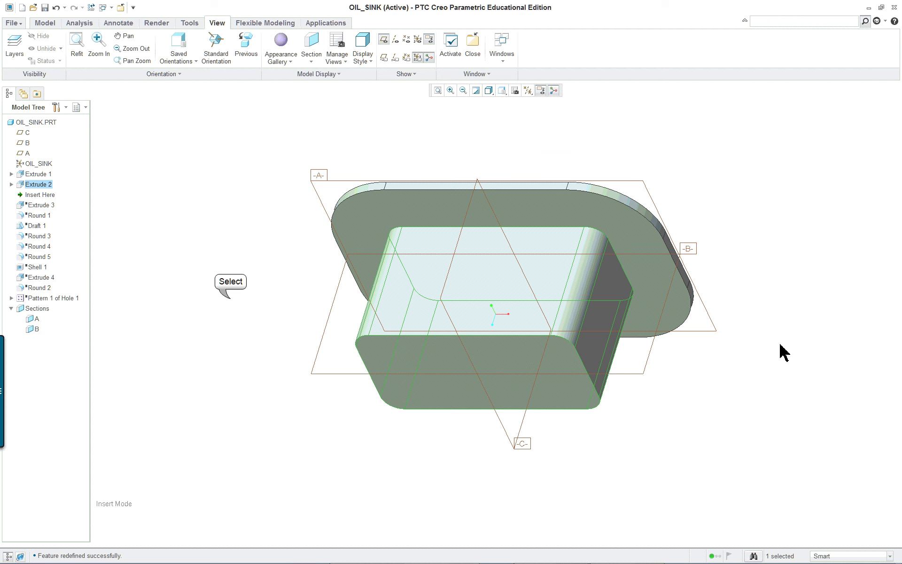
{"action": "left_click", "coordinate": [232, 305]}
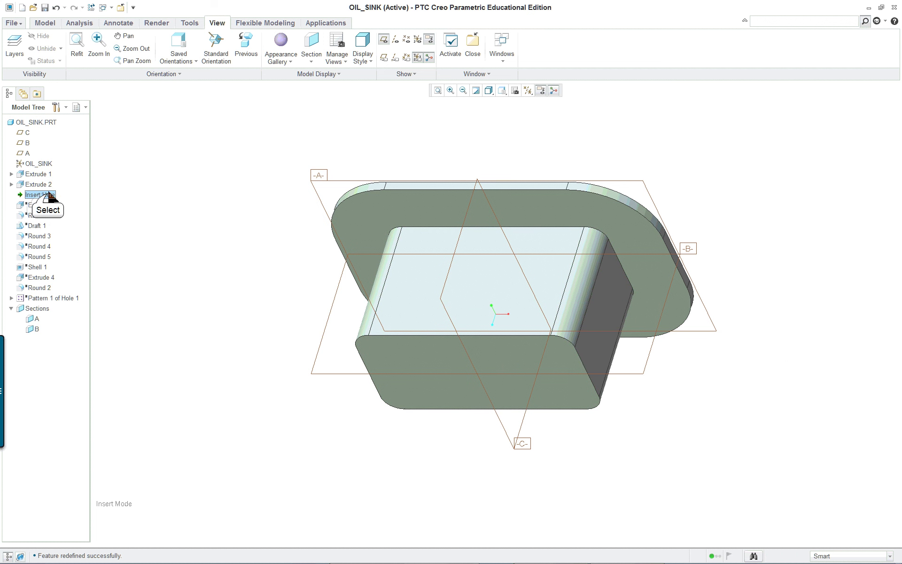
{"action": "left_click_drag", "start_coordinate": [47, 195], "coordinate": [49, 210]}
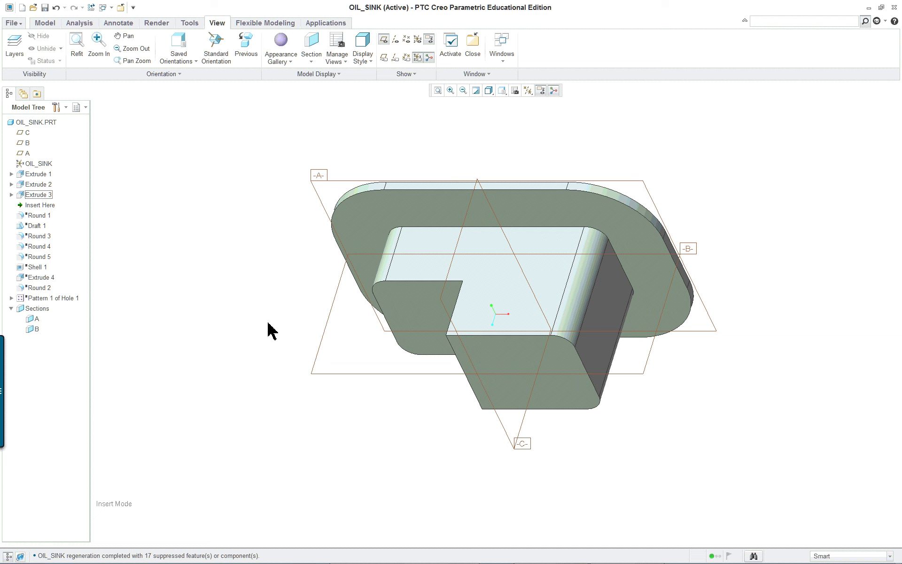
Show Extrude 3's dimensions from a side view and open its definition for editing
{"action": "middle_click_drag", "start_coordinate": [287, 416], "coordinate": [328, 316]}
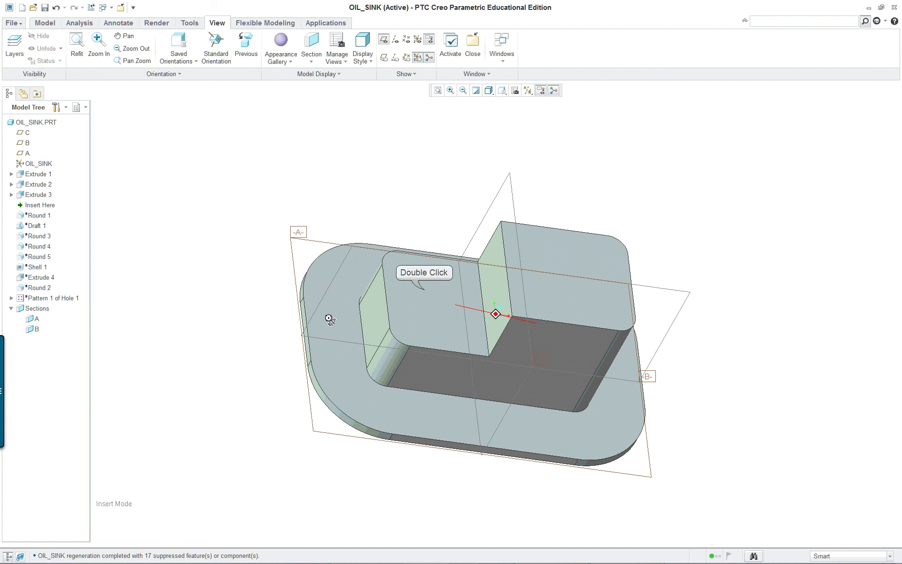
{"action": "left_click", "coordinate": [427, 276]}
{"action": "double_click", "coordinate": [426, 294]}
{"action": "middle_click_drag", "start_coordinate": [481, 469], "coordinate": [506, 446]}
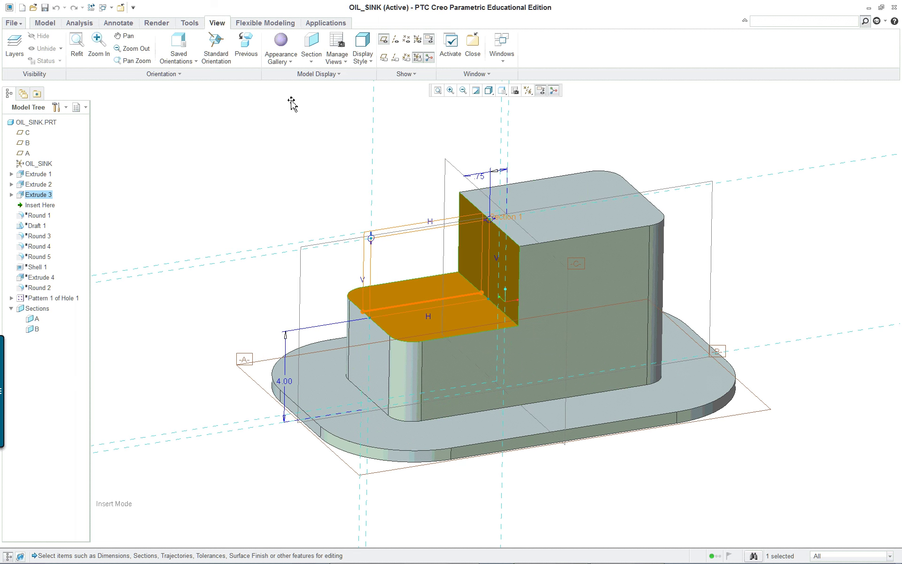
{"action": "scroll", "coordinate": [306, 155], "scroll_direction": "down", "scroll_amount": 2}
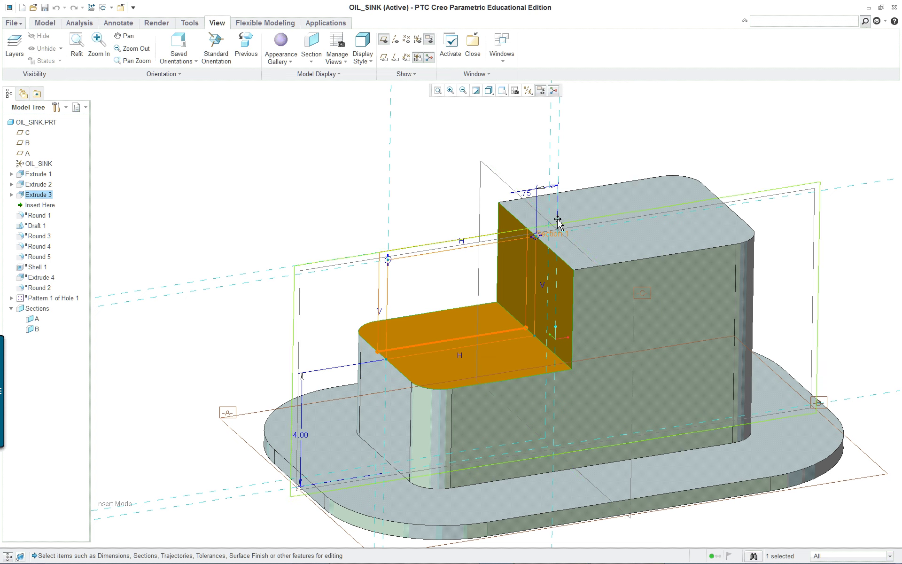
{"action": "right_click", "coordinate": [294, 164]}
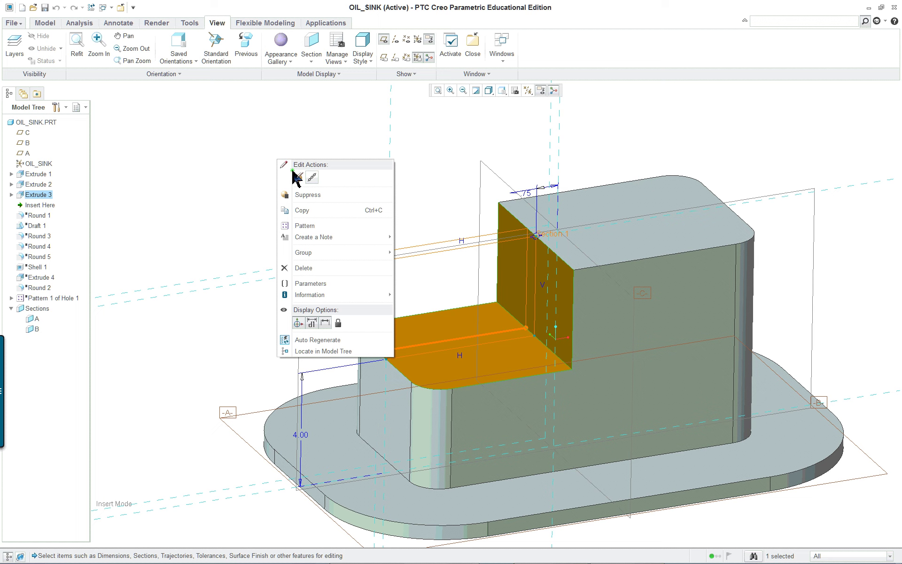
{"action": "left_click", "coordinate": [299, 177]}
Inspect Extrude 3's rectangle sketch (4.00 × 0.75) face-on, then accept it
{"action": "right_click", "coordinate": [491, 111]}
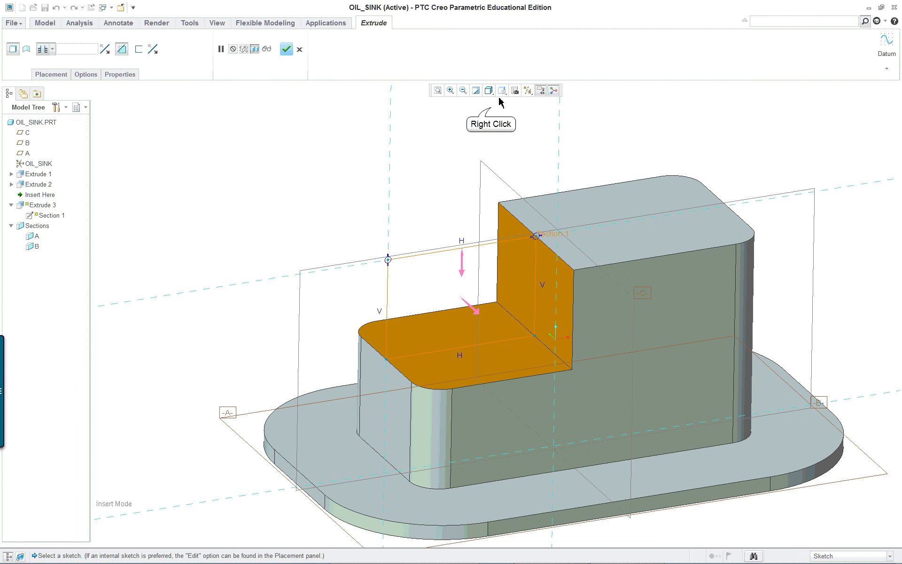
{"action": "left_click", "coordinate": [512, 113]}
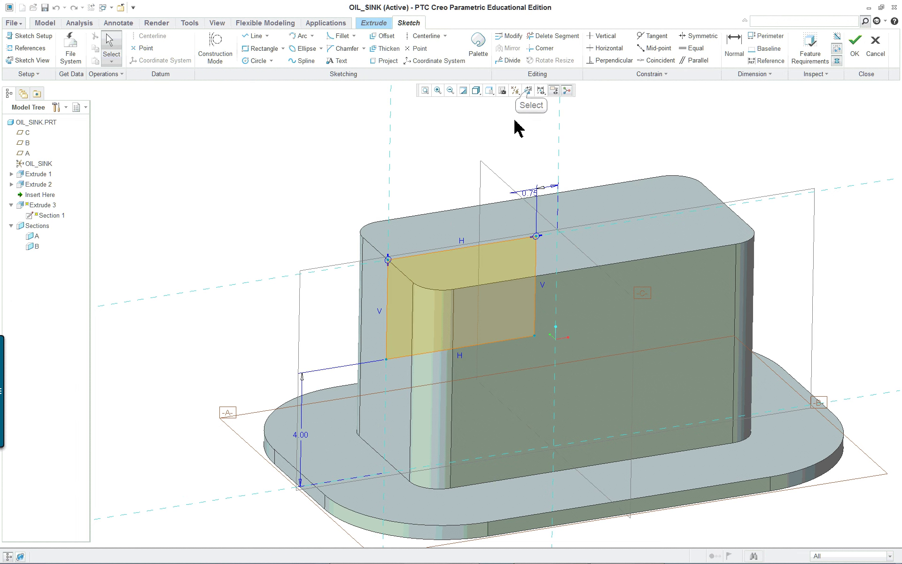
{"action": "left_click", "coordinate": [528, 90]}
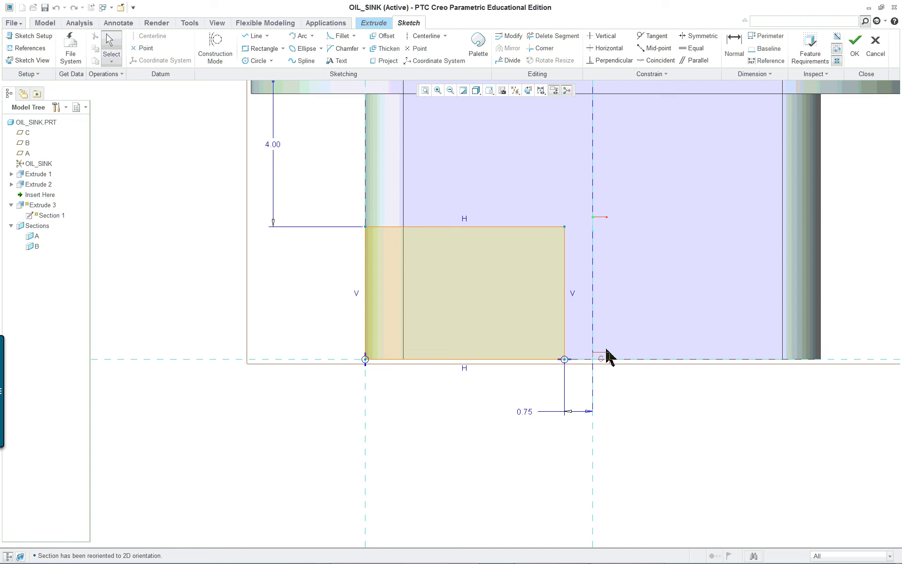
{"action": "scroll", "coordinate": [643, 261], "scroll_direction": "up", "scroll_amount": 2}
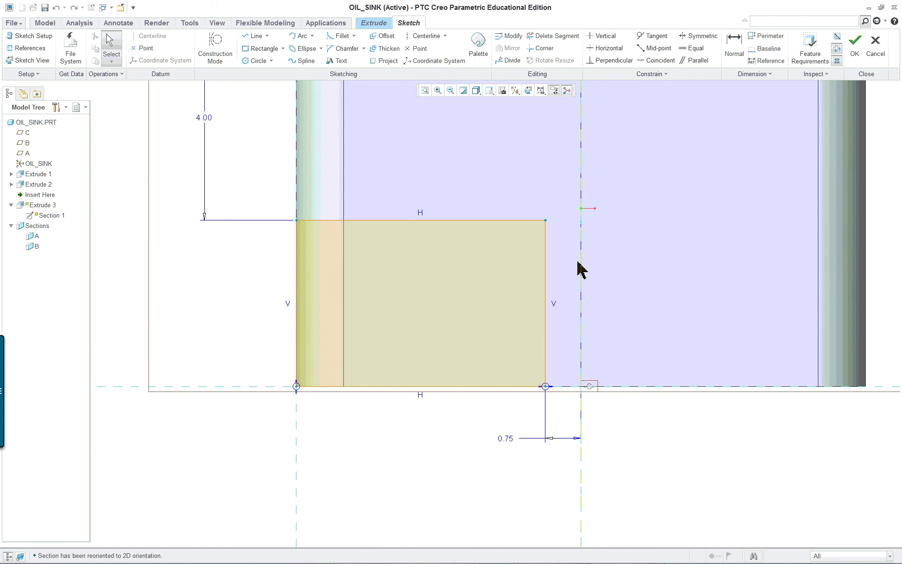
{"action": "scroll", "coordinate": [588, 368], "scroll_direction": "down", "scroll_amount": 2}
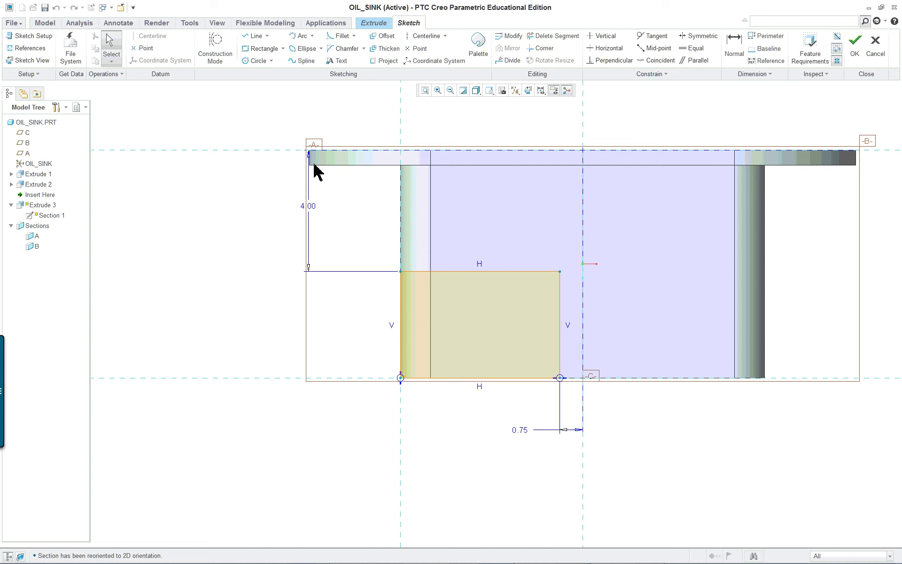
{"action": "scroll", "coordinate": [313, 165], "scroll_direction": "up", "scroll_amount": 2}
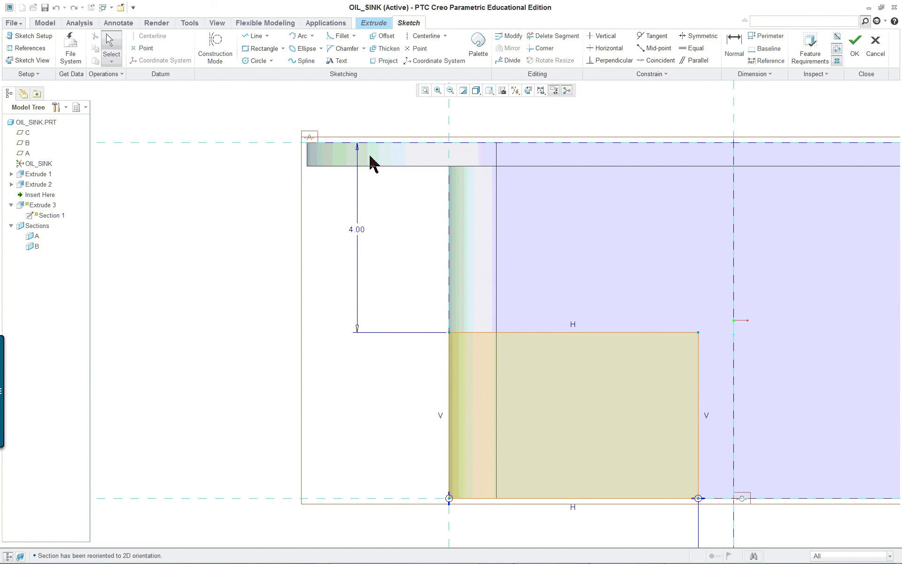
{"action": "scroll", "coordinate": [424, 249], "scroll_direction": "down", "scroll_amount": 3}
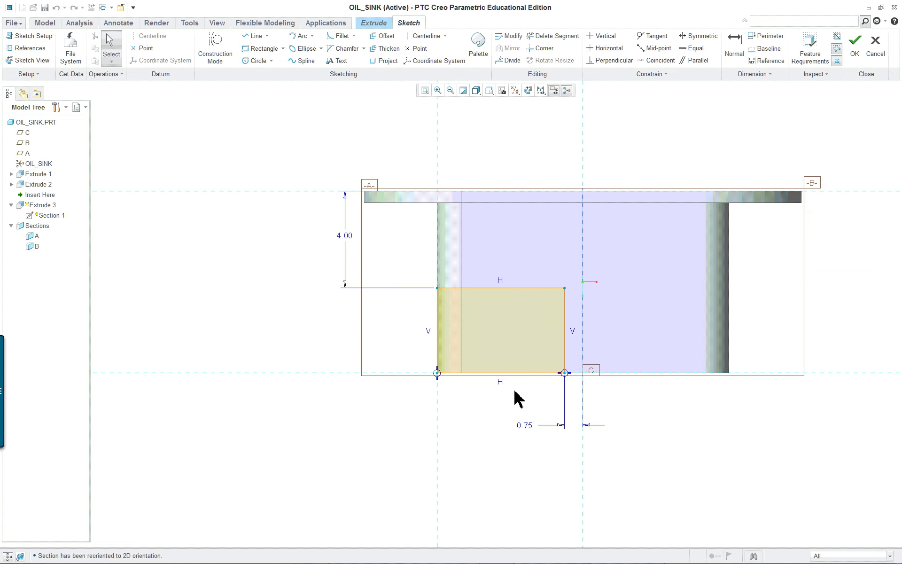
{"action": "mouse_move", "coordinate": [517, 397]}
{"action": "middle_mouse_down"}
{"action": "mouse_move", "coordinate": [513, 364]}
{"action": "mouse_move", "coordinate": [550, 223]}
{"action": "mouse_move", "coordinate": [493, 232]}
{"action": "mouse_move", "coordinate": [493, 244]}
{"action": "middle_mouse_up"}
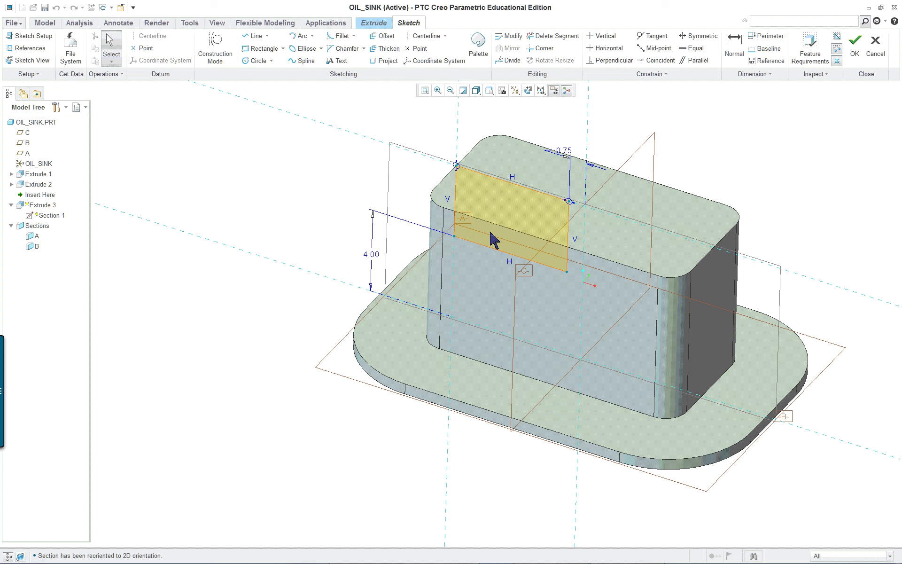
{"action": "left_click", "coordinate": [852, 46]}
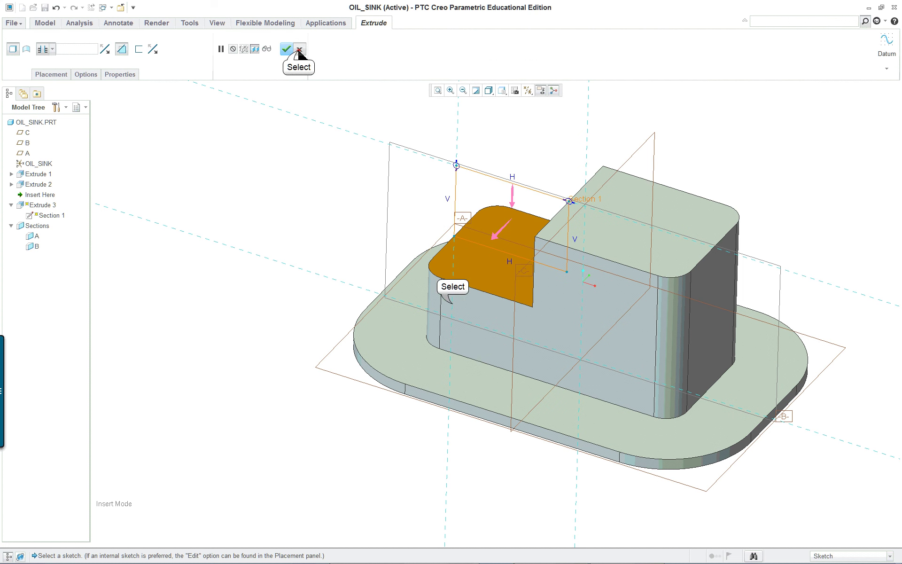
Discard the Extrude 3 edits and place the insert point after Round 1
{"action": "left_click", "coordinate": [299, 49]}
{"action": "left_click", "coordinate": [447, 301]}
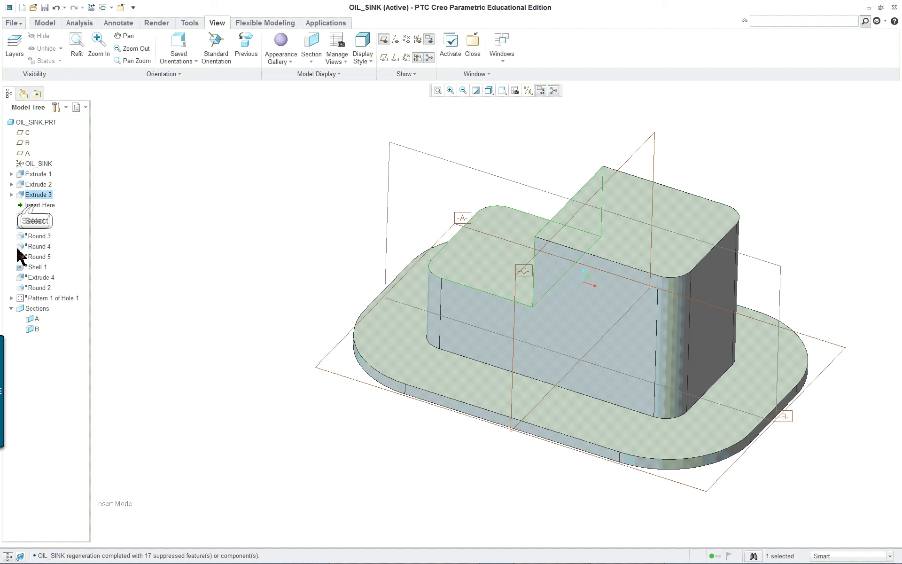
{"action": "left_click", "coordinate": [24, 205]}
{"action": "left_click_drag", "start_coordinate": [24, 204], "coordinate": [40, 224]}
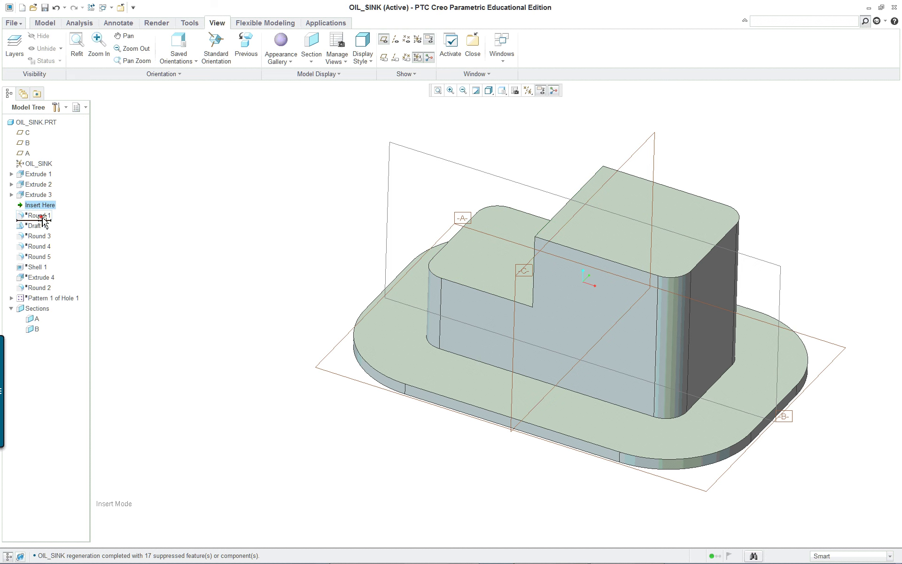
{"action": "middle_click_drag", "start_coordinate": [306, 296], "coordinate": [364, 303]}
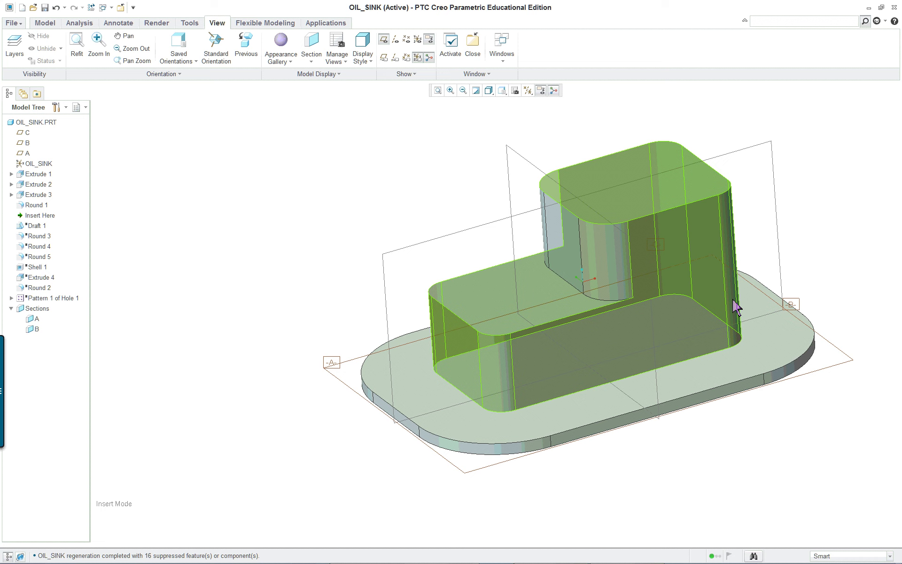
Try the insert point below Draft 1, then return it above Draft 1
{"action": "scroll", "coordinate": [816, 308], "scroll_direction": "up", "scroll_amount": 1}
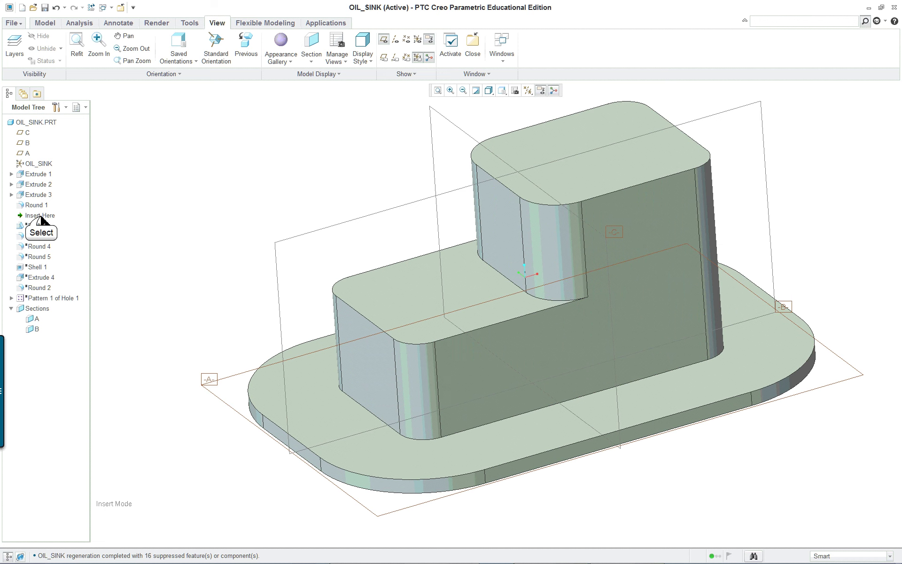
{"action": "left_click_drag", "start_coordinate": [41, 218], "coordinate": [41, 230]}
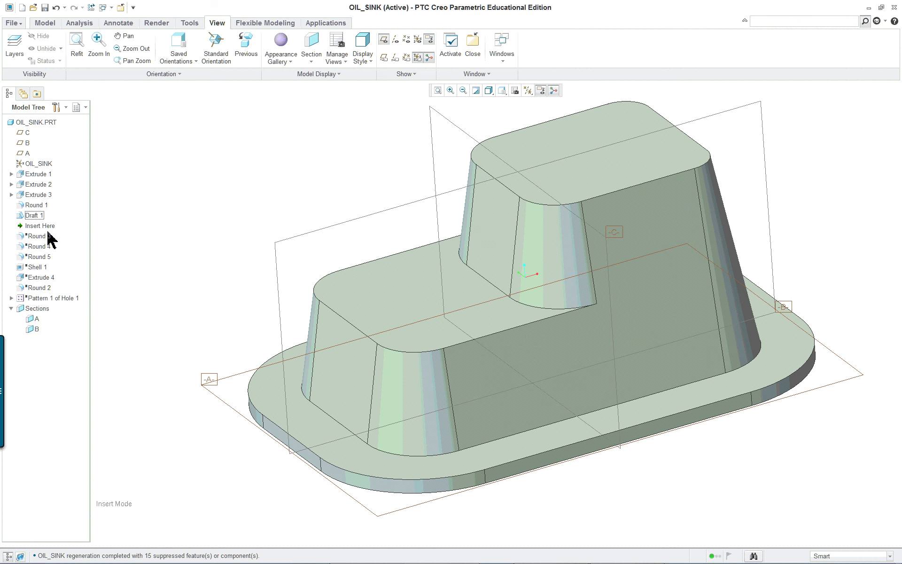
{"action": "left_click", "coordinate": [40, 226]}
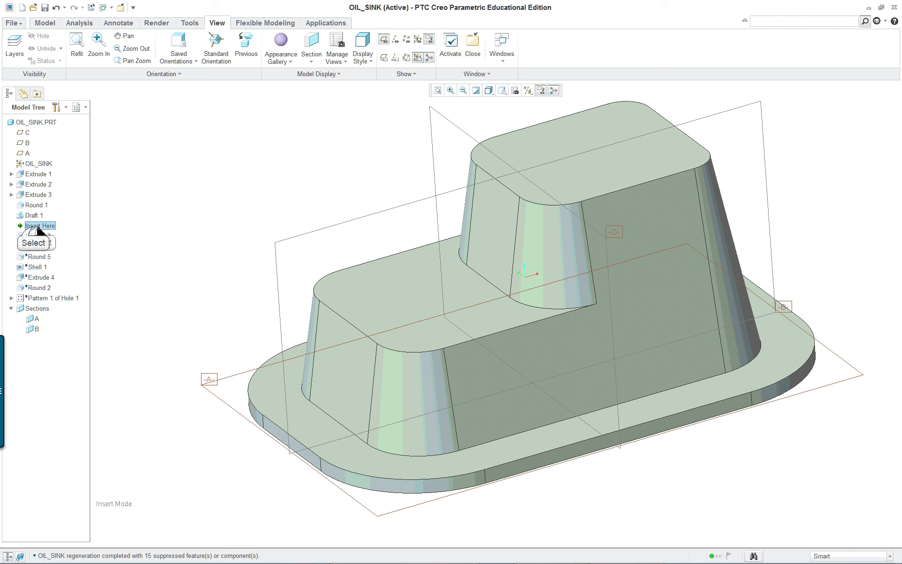
{"action": "left_click_drag", "start_coordinate": [33, 228], "coordinate": [39, 211]}
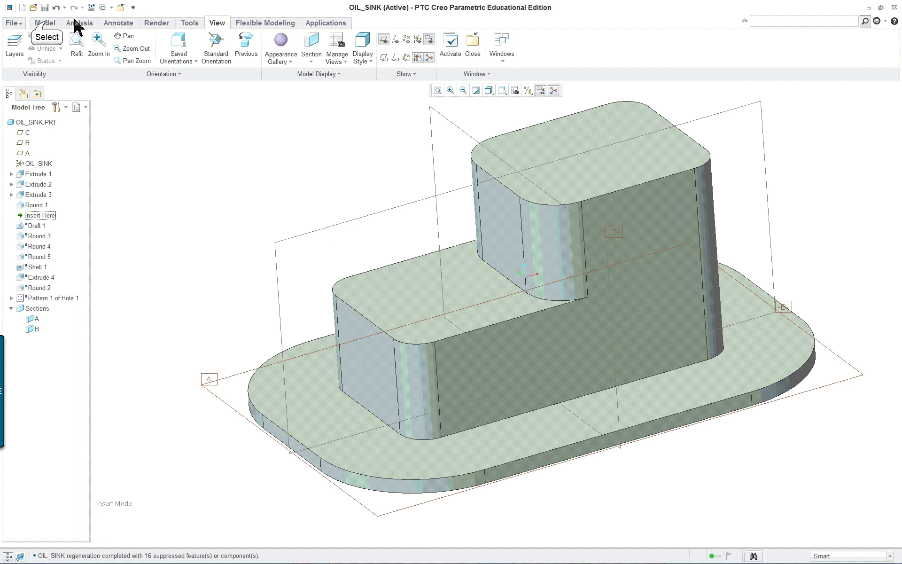
{"action": "left_click", "coordinate": [46, 23]}
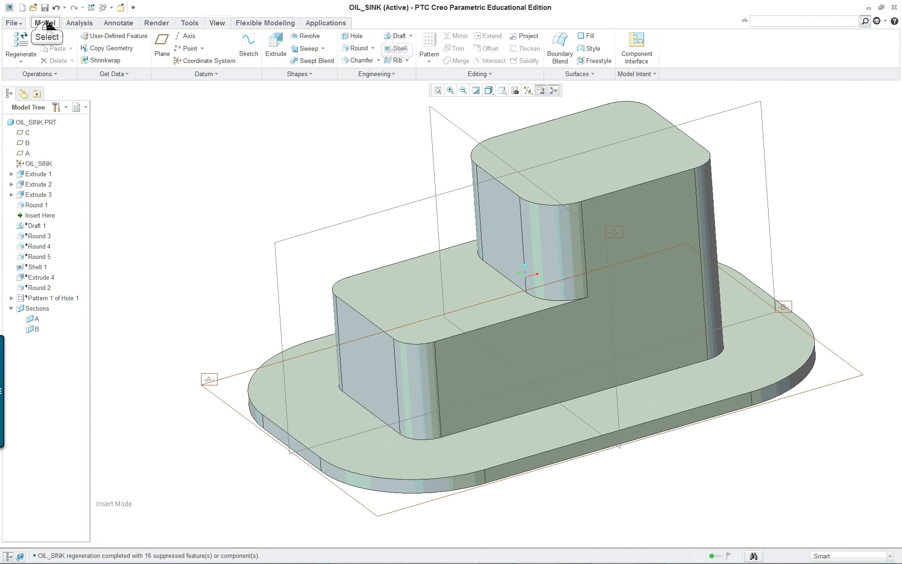
Start a new draft with the lower and upper rounded vertical faces as draft surfaces
{"action": "left_click", "coordinate": [398, 37]}
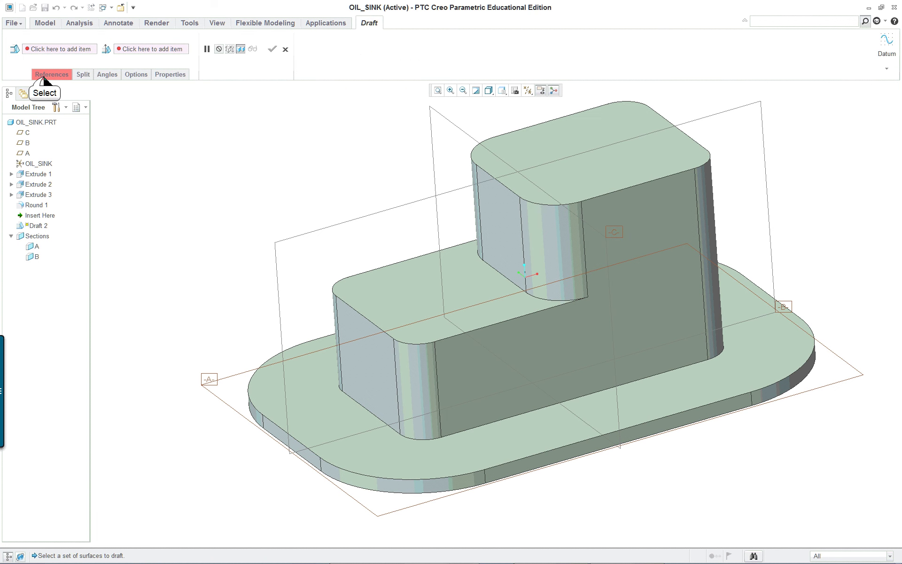
{"action": "left_click", "coordinate": [45, 75]}
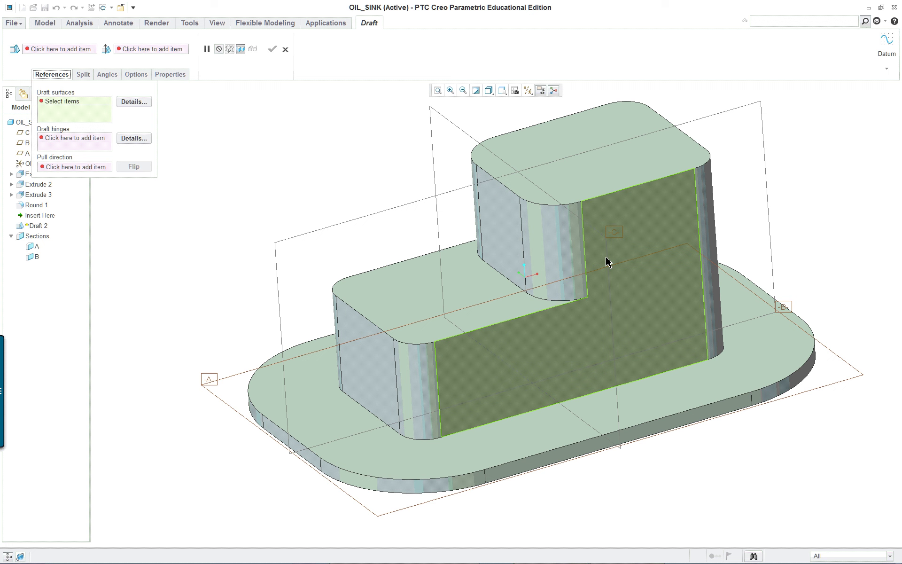
{"action": "left_click", "coordinate": [414, 395]}
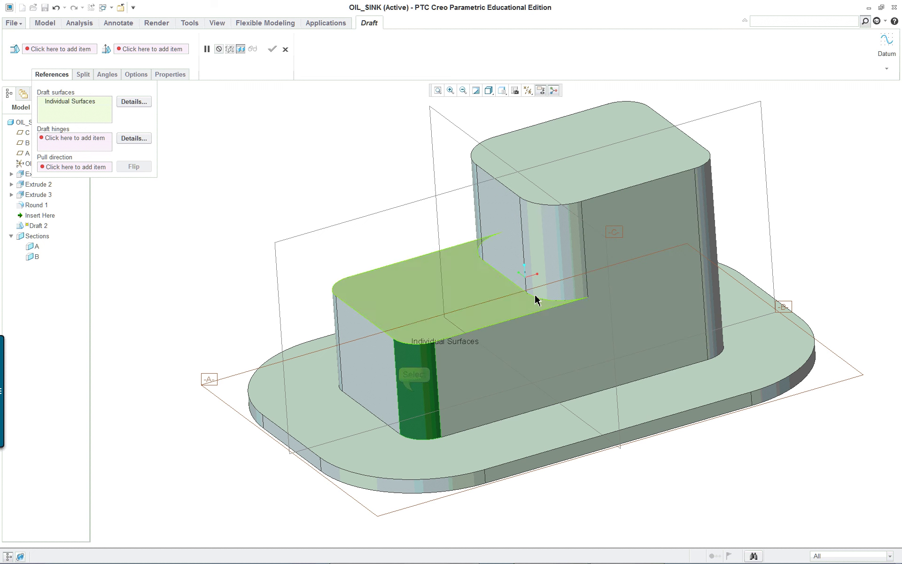
{"action": "left_click", "coordinate": [558, 237], "text": "ctrl"}
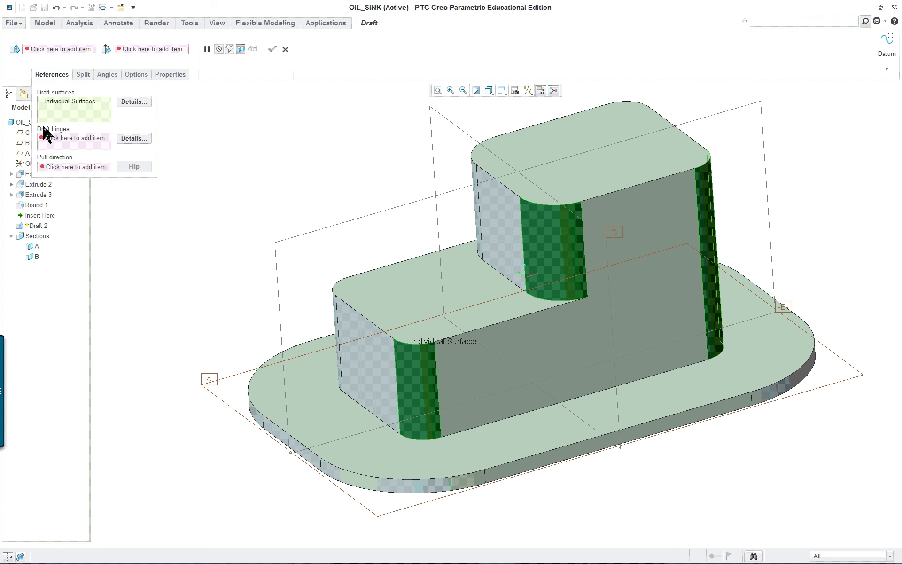
{"action": "left_click", "coordinate": [59, 139]}
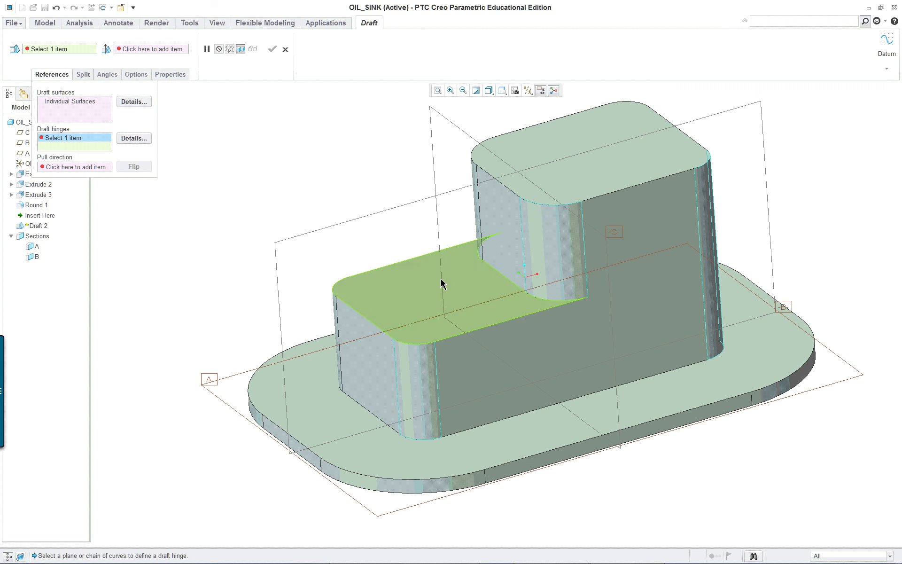
Bring up the Lesson 17 PDF, dismiss the reading-order prompt, and scroll to page 12's draft figures
{"action": "left_click", "coordinate": [625, 553]}
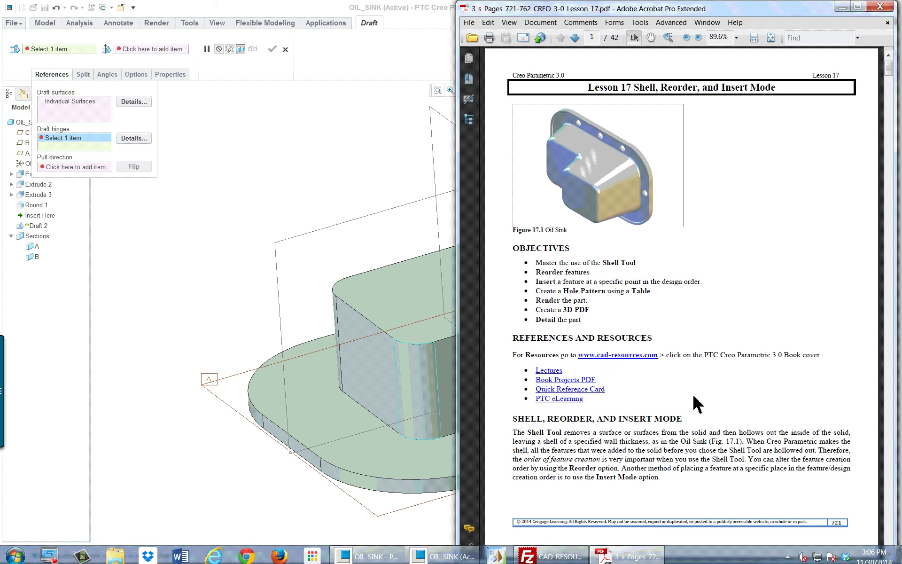
{"action": "scroll", "coordinate": [675, 357], "scroll_direction": "down", "scroll_amount": 1}
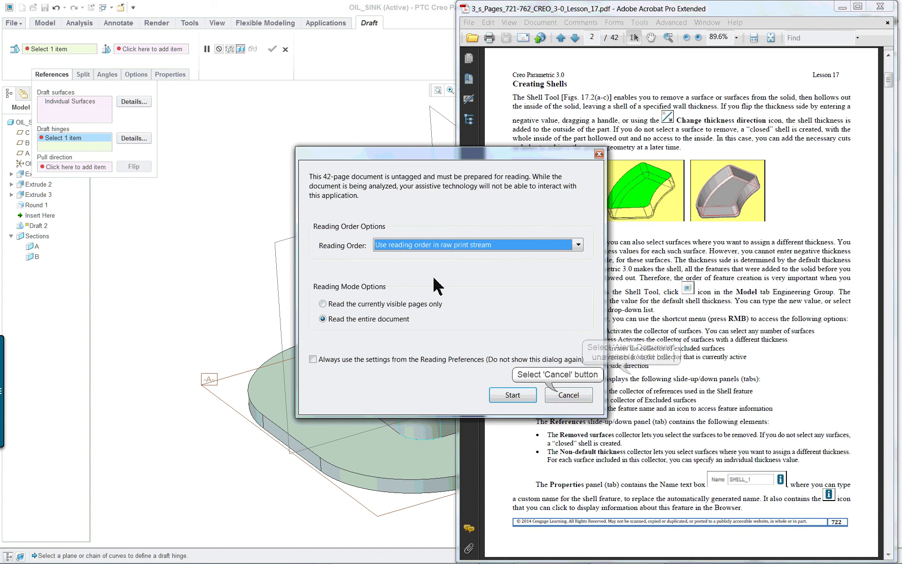
{"action": "left_click", "coordinate": [561, 395]}
{"action": "scroll", "coordinate": [627, 371], "scroll_direction": "down", "scroll_amount": 1}
{"action": "scroll", "coordinate": [627, 371], "scroll_direction": "down", "scroll_amount": 5}
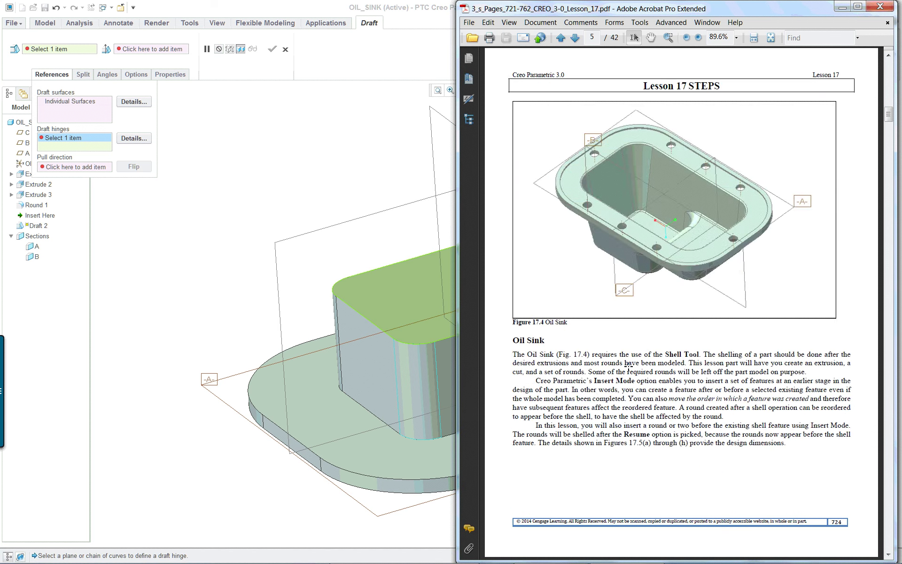
{"action": "scroll", "coordinate": [626, 346], "scroll_direction": "down", "scroll_amount": 5}
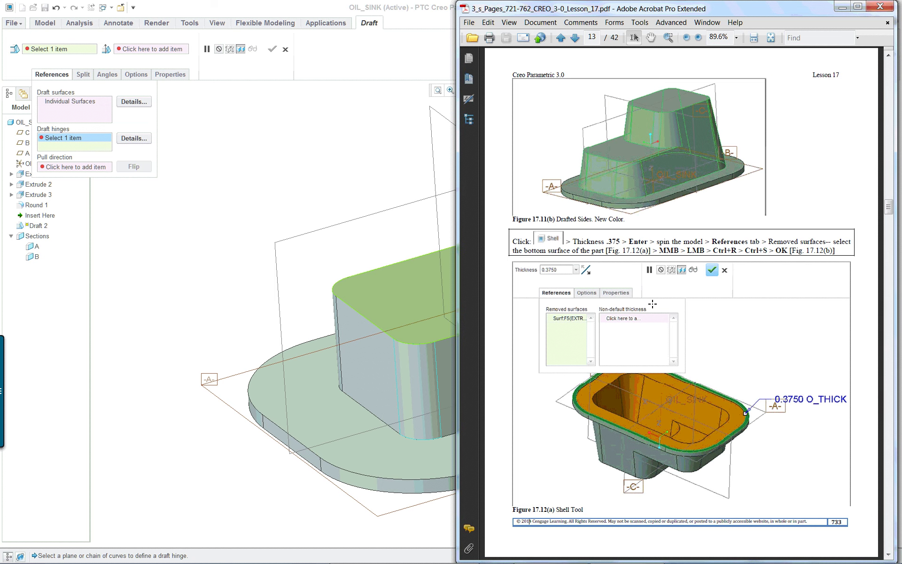
{"action": "scroll", "coordinate": [653, 304], "scroll_direction": "up", "scroll_amount": 1}
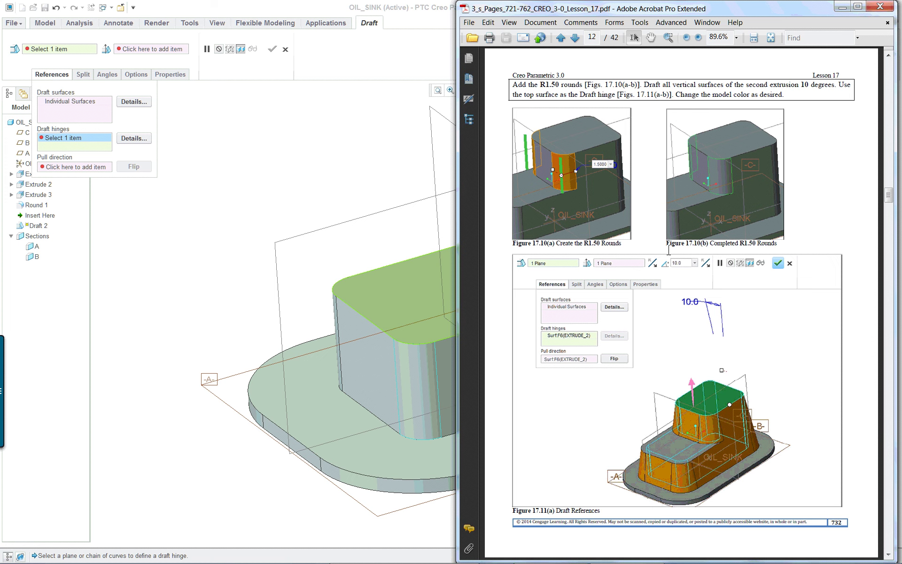
{"action": "scroll", "coordinate": [668, 250], "scroll_direction": "up", "scroll_amount": 1}
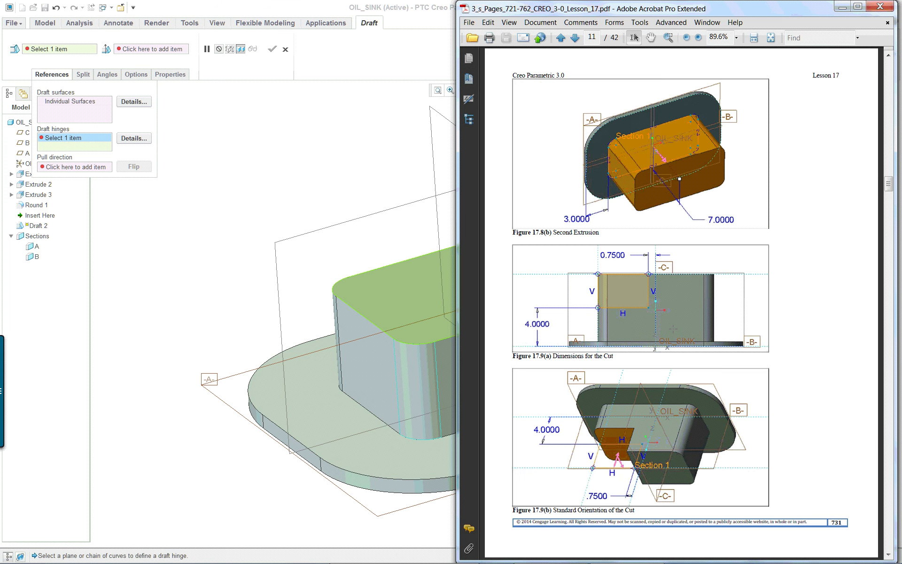
{"action": "scroll", "coordinate": [658, 284], "scroll_direction": "down", "scroll_amount": 1}
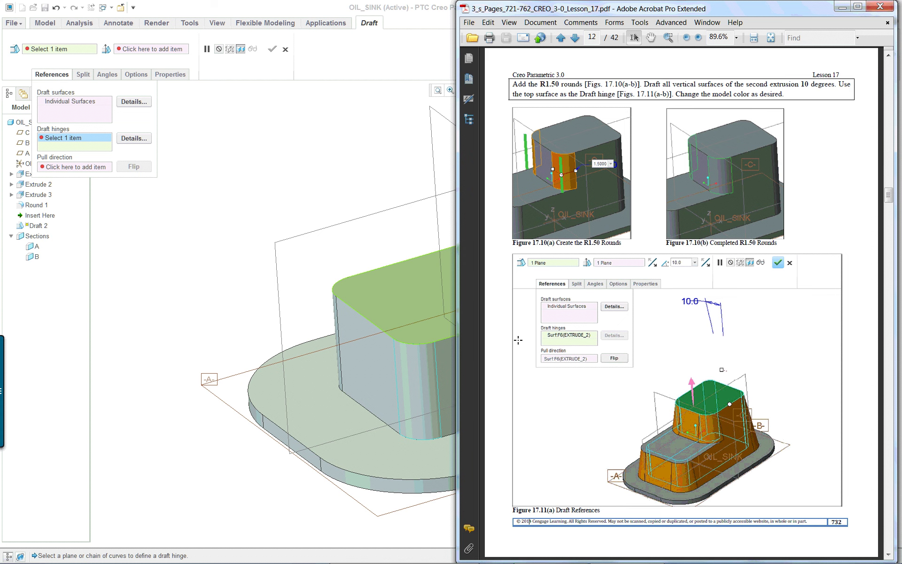
Use the top surface as hinge, set the draft angle to 10°, and flip the pull direction
{"action": "left_click", "coordinate": [246, 121]}
{"action": "left_click", "coordinate": [580, 141]}
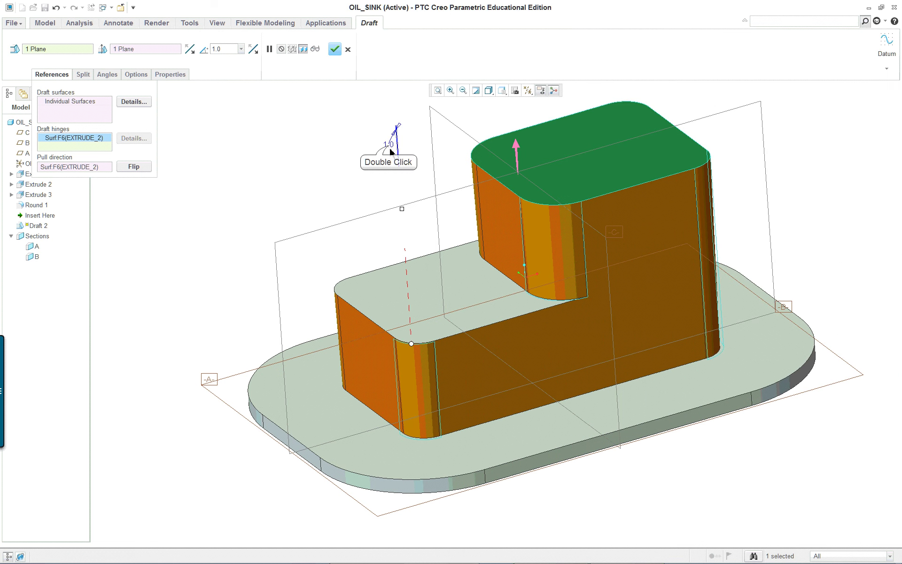
{"action": "double_click", "coordinate": [390, 145]}
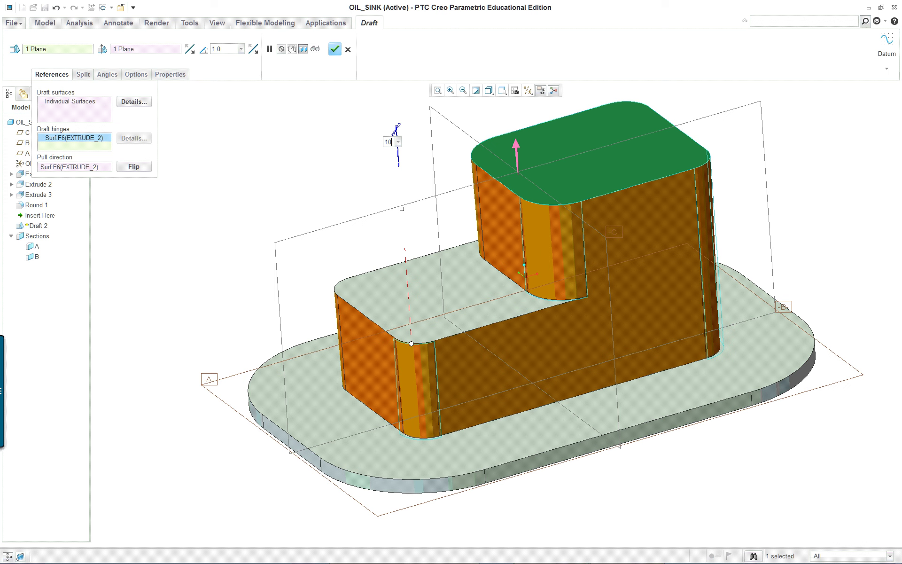
{"action": "type", "text": "10"}
{"action": "key", "text": "Return"}
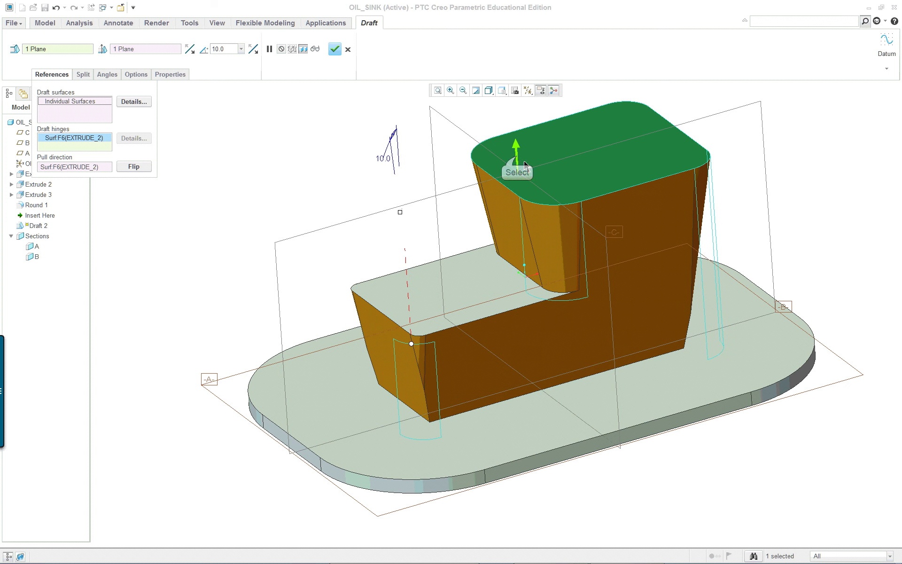
{"action": "left_click", "coordinate": [517, 158]}
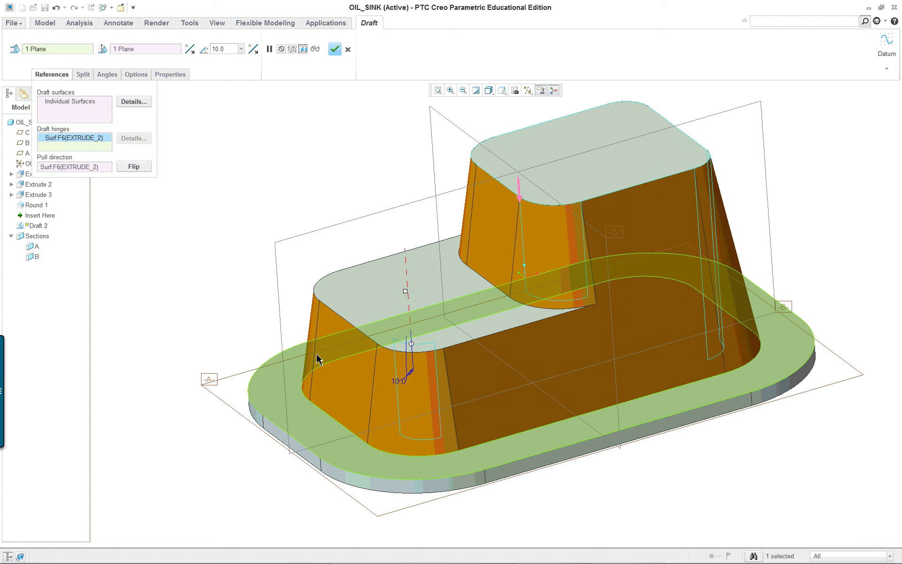
{"action": "mouse_move", "coordinate": [600, 306]}
{"action": "middle_mouse_down"}
{"action": "mouse_move", "coordinate": [556, 403]}
{"action": "mouse_move", "coordinate": [597, 288]}
{"action": "mouse_move", "coordinate": [618, 294]}
{"action": "mouse_move", "coordinate": [595, 291]}
{"action": "middle_mouse_up"}
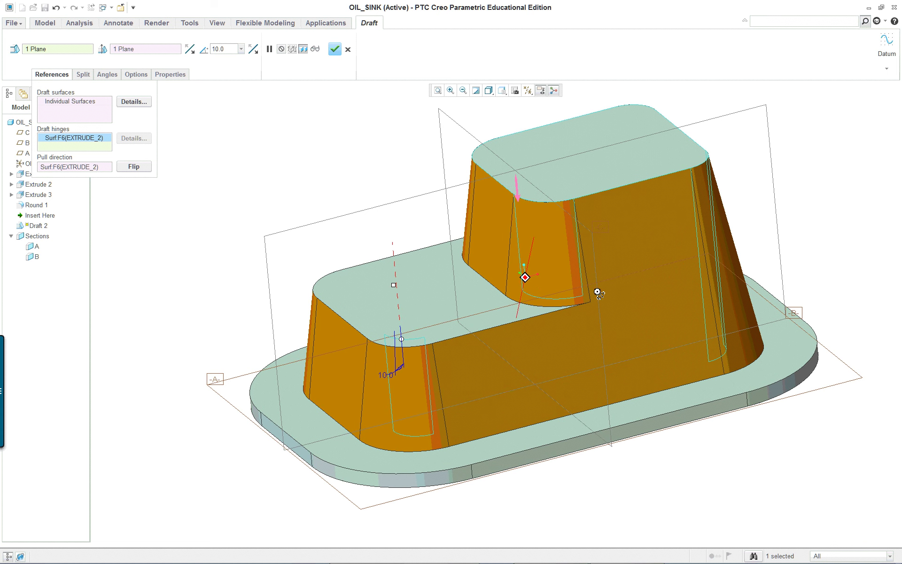
Back out of one cancel attempt, then cancel the Draft 2 feature
{"action": "left_click", "coordinate": [348, 49]}
{"action": "left_click", "coordinate": [446, 303]}
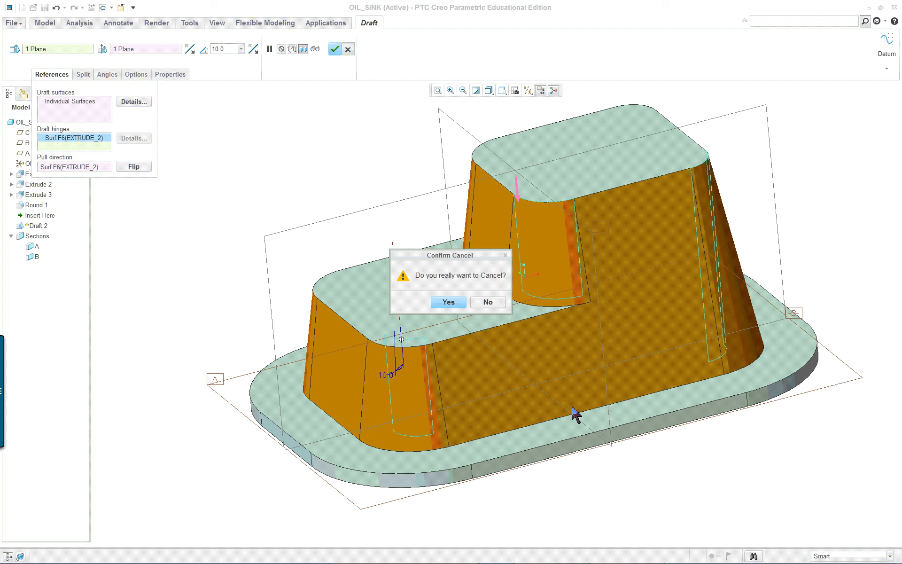
{"action": "left_click", "coordinate": [494, 301]}
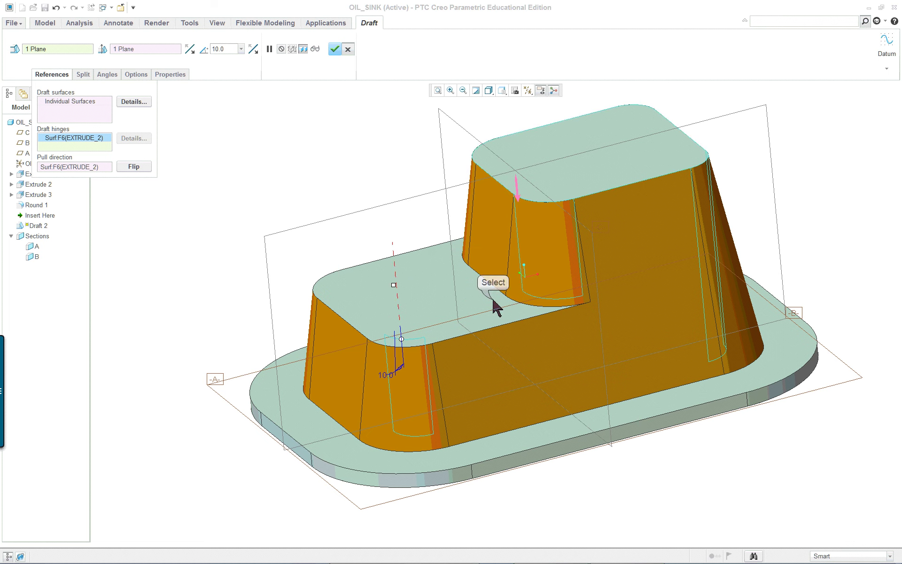
{"action": "scroll", "coordinate": [390, 458], "scroll_direction": "down", "scroll_amount": 3}
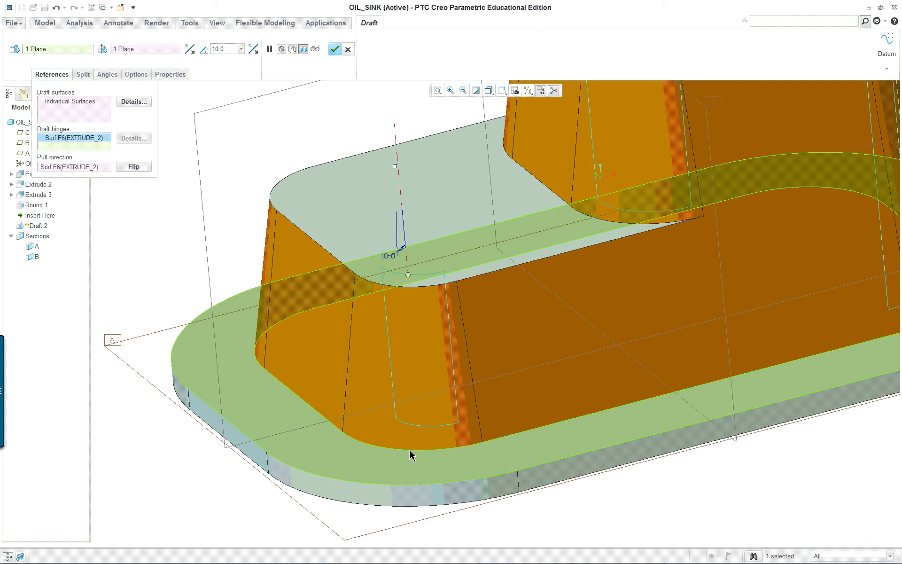
{"action": "scroll", "coordinate": [483, 424], "scroll_direction": "up", "scroll_amount": 2}
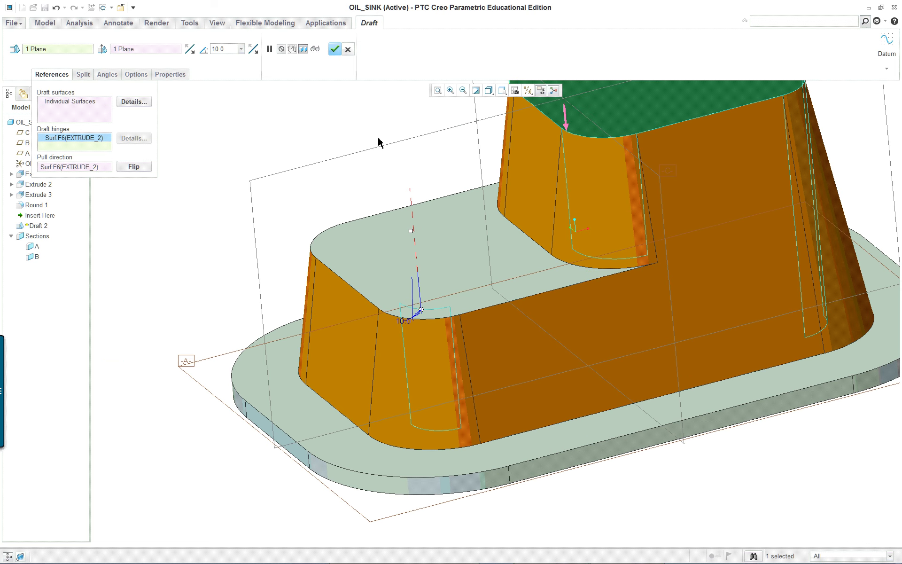
{"action": "left_click", "coordinate": [347, 49]}
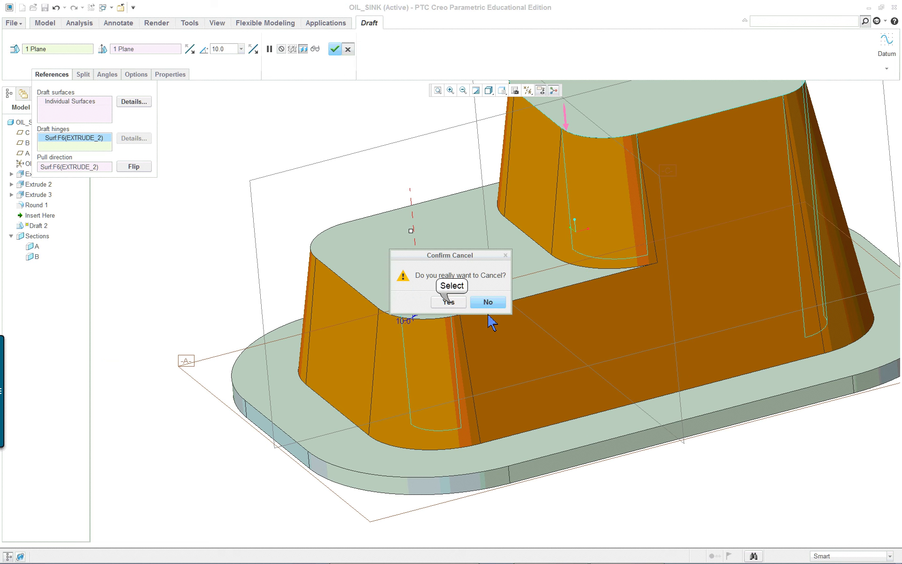
Discard the new draft feature
{"action": "left_click", "coordinate": [445, 302]}
{"action": "scroll", "coordinate": [761, 538], "scroll_direction": "up", "scroll_amount": 3}
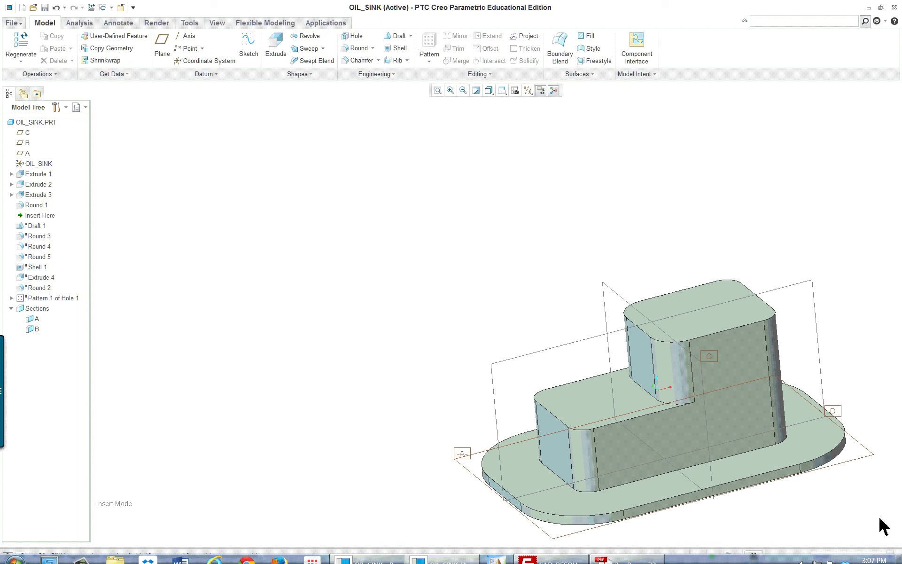
{"action": "scroll", "coordinate": [862, 530], "scroll_direction": "down", "scroll_amount": 2}
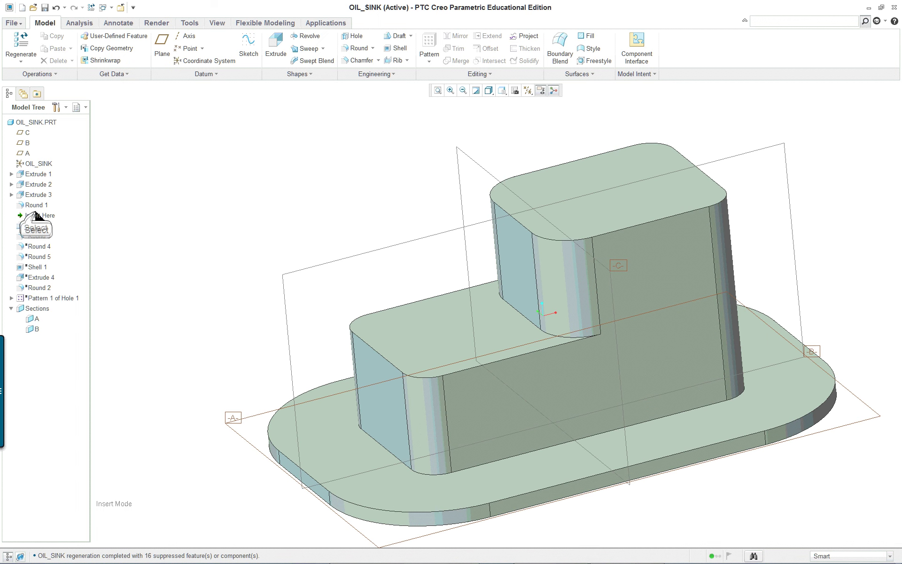
Roll Insert Here down past Draft 1 and Rounds 3–5 to resume them
{"action": "left_click", "coordinate": [35, 215]}
{"action": "left_click_drag", "start_coordinate": [35, 215], "coordinate": [42, 230]}
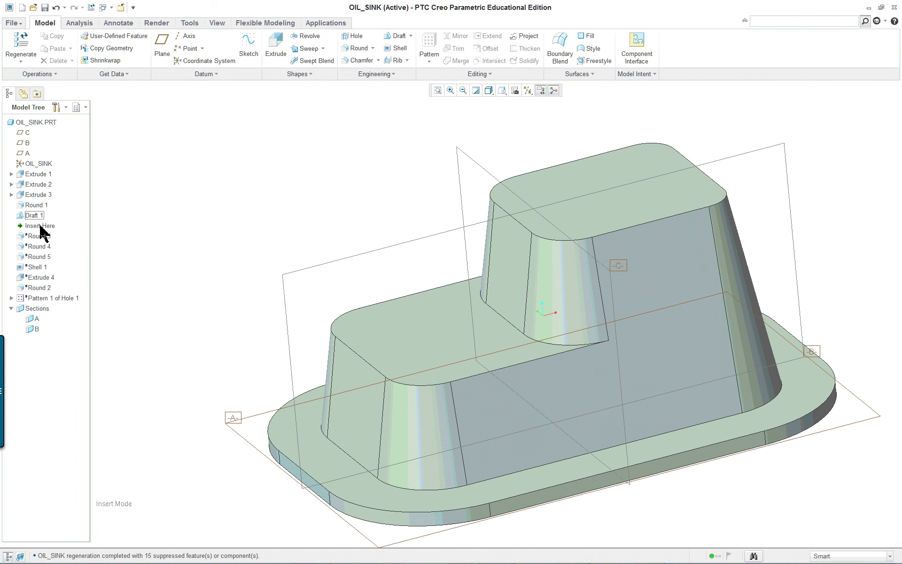
{"action": "scroll", "coordinate": [253, 310], "scroll_direction": "up", "scroll_amount": 1}
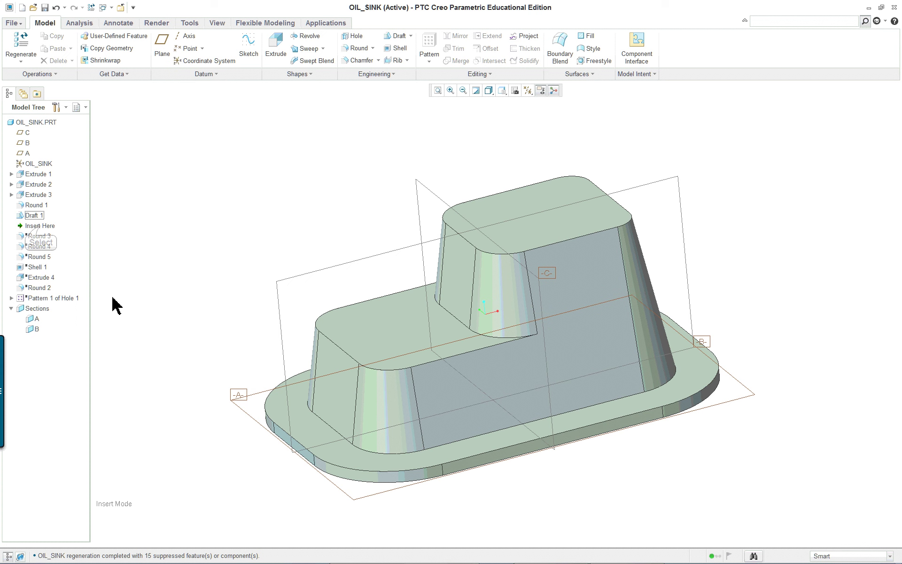
{"action": "left_click_drag", "start_coordinate": [42, 229], "coordinate": [38, 260]}
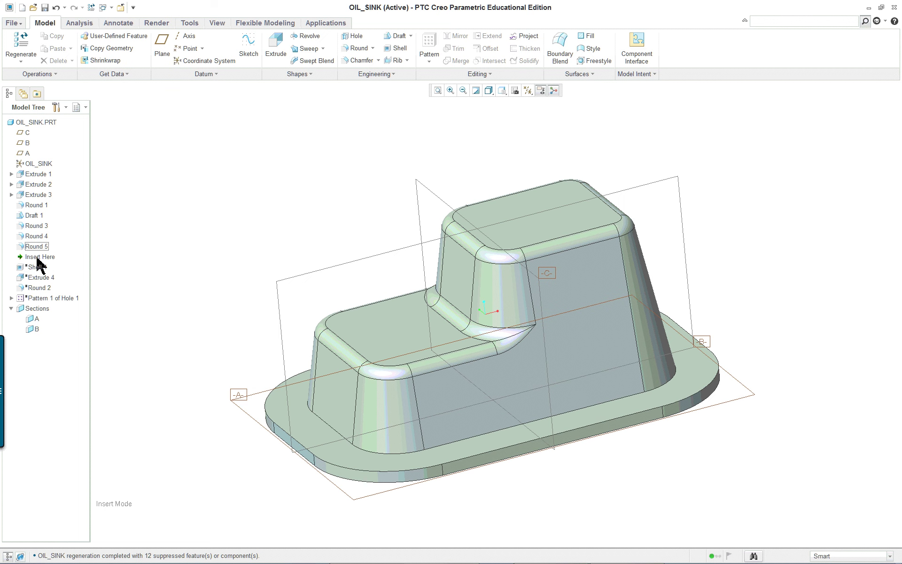
{"action": "middle_click_drag", "start_coordinate": [552, 535], "coordinate": [516, 435]}
Move Insert Here below Shell 1 to hollow out the part
{"action": "left_click", "coordinate": [34, 260]}
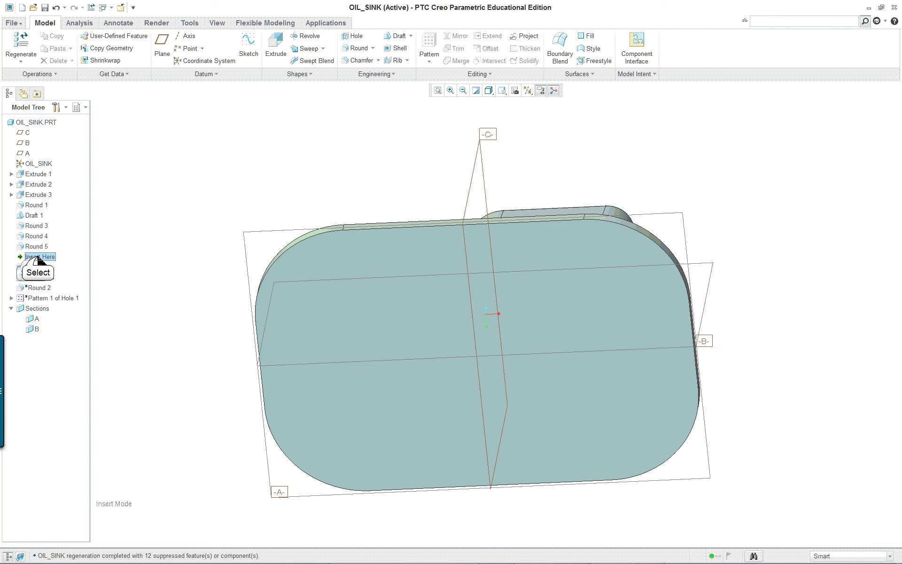
{"action": "left_click_drag", "start_coordinate": [38, 260], "coordinate": [38, 272]}
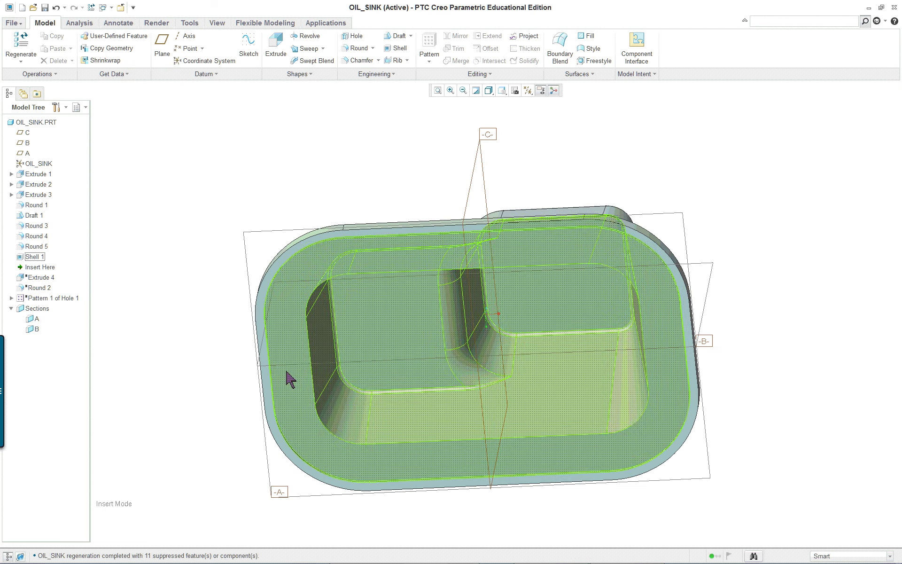
{"action": "middle_click_drag", "start_coordinate": [288, 376], "coordinate": [266, 329]}
{"action": "scroll", "coordinate": [328, 324], "scroll_direction": "up", "scroll_amount": 4}
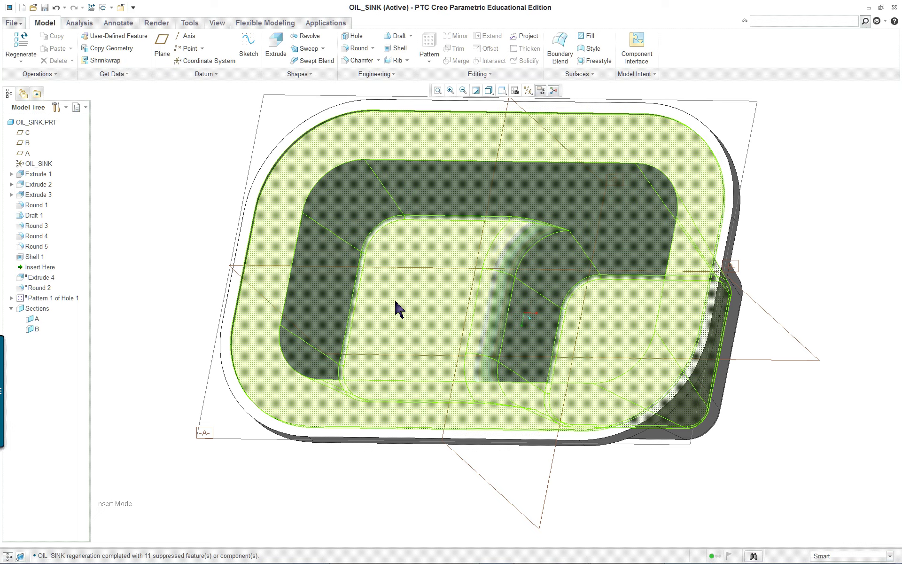
Orbit into the sink and select its inner rounded surfaces and edges to check the walls
{"action": "middle_click_drag", "start_coordinate": [579, 294], "coordinate": [556, 309]}
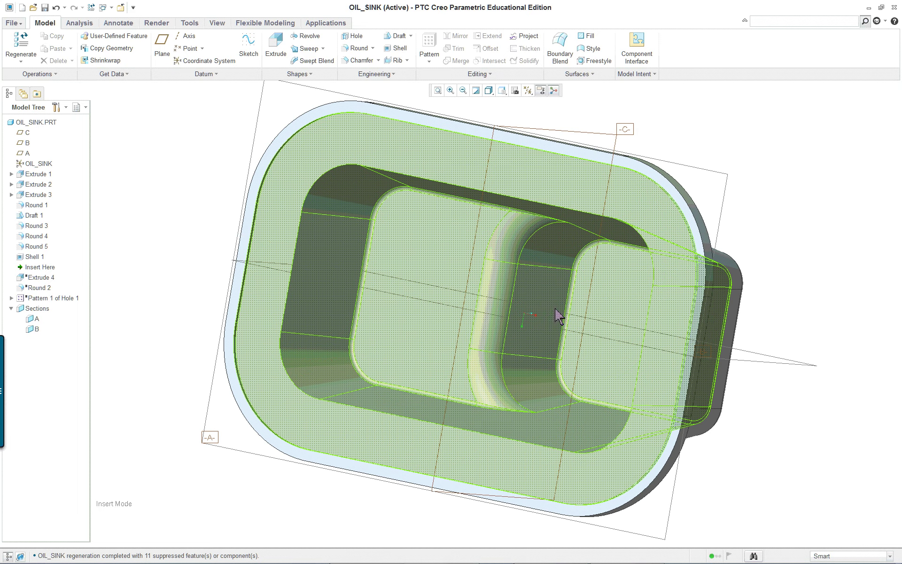
{"action": "left_click", "coordinate": [504, 282]}
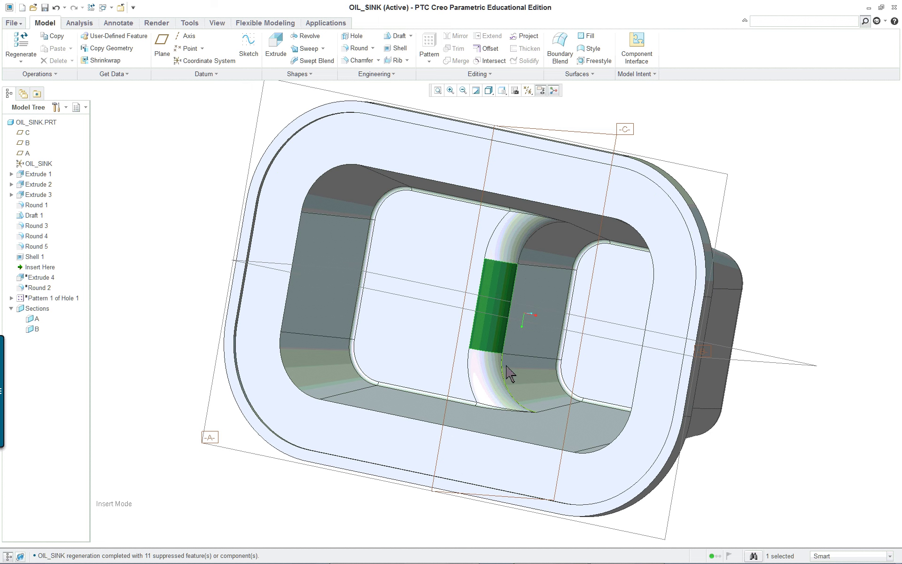
{"action": "middle_click_drag", "start_coordinate": [509, 372], "coordinate": [512, 349]}
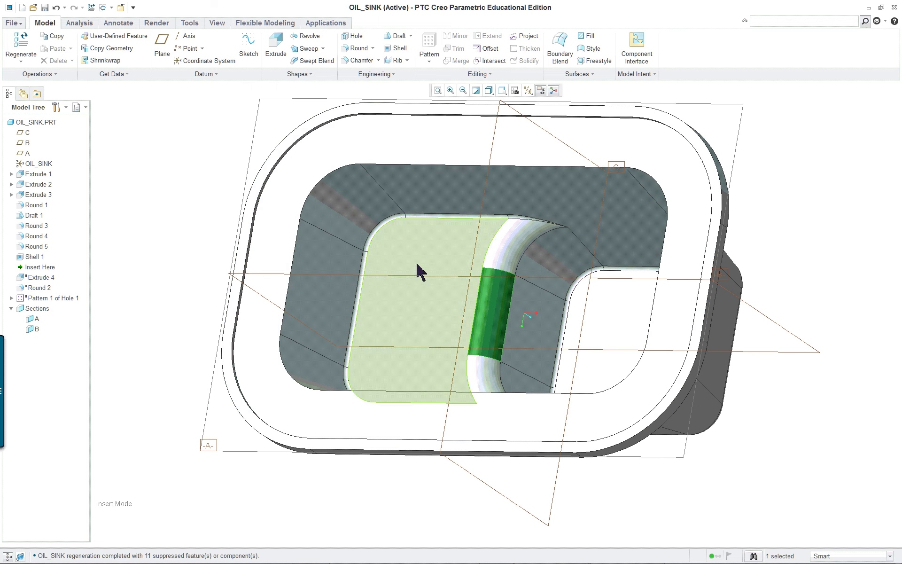
{"action": "key", "text": "Escape"}
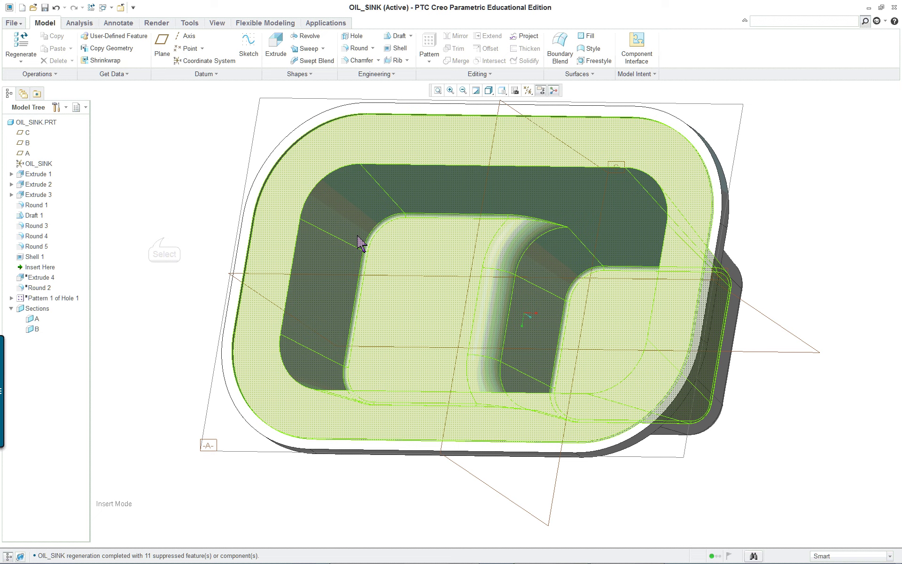
{"action": "scroll", "coordinate": [377, 240], "scroll_direction": "up", "scroll_amount": 3}
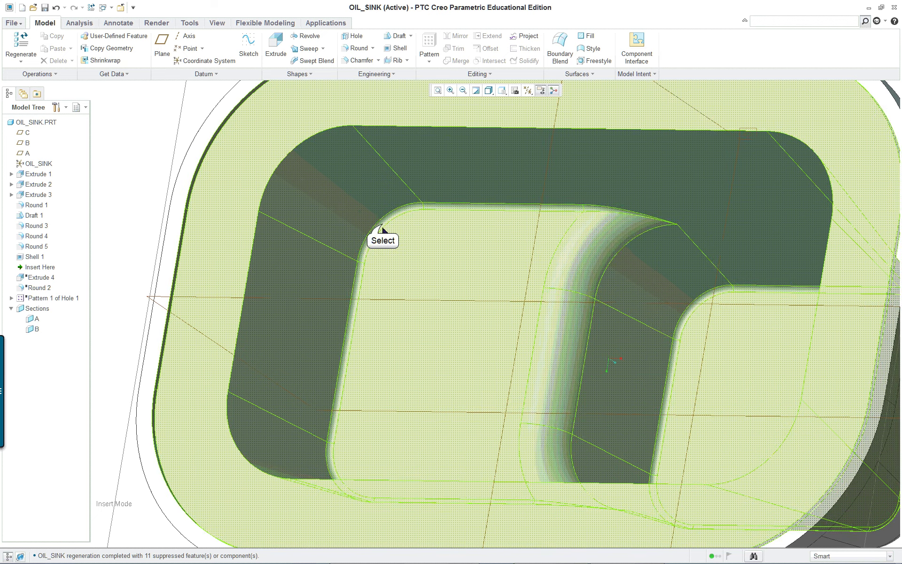
{"action": "left_click", "coordinate": [382, 225]}
{"action": "scroll", "coordinate": [384, 226], "scroll_direction": "up", "scroll_amount": 3}
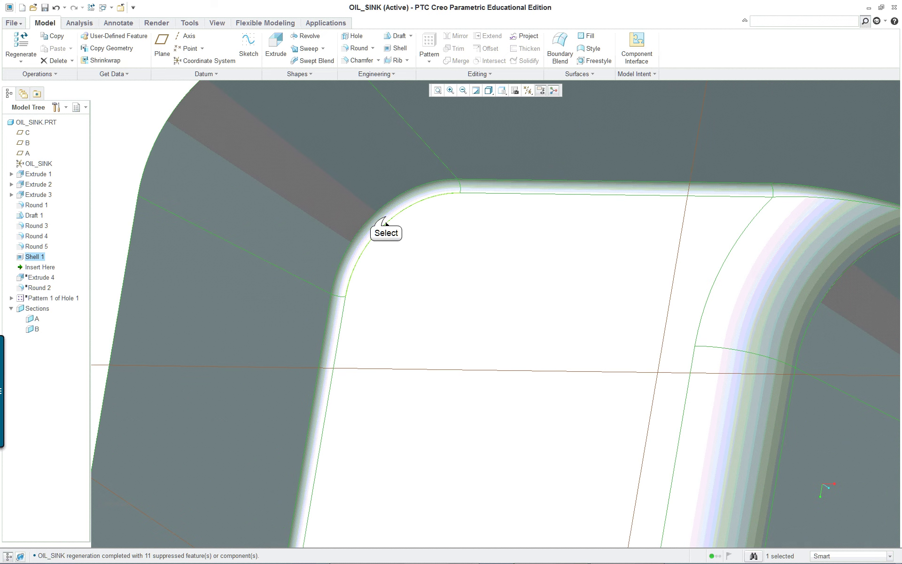
{"action": "left_click", "coordinate": [385, 218]}
{"action": "scroll", "coordinate": [389, 244], "scroll_direction": "down", "scroll_amount": 5}
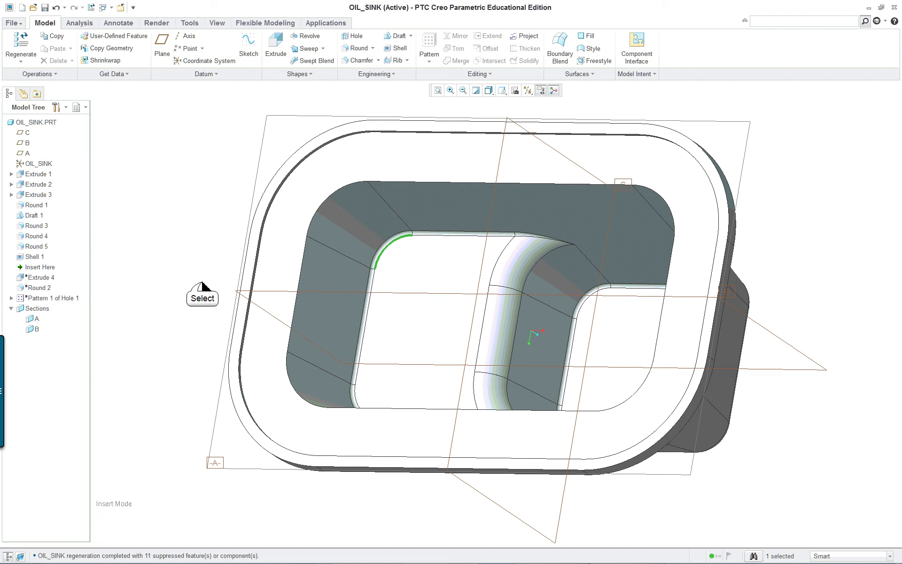
{"action": "left_click", "coordinate": [202, 283]}
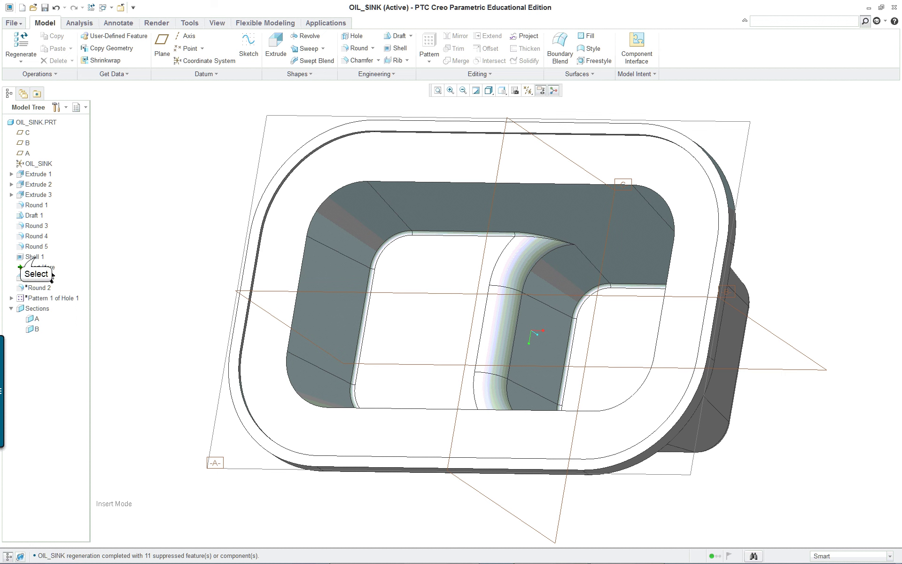
Reorder Shell 1 to directly follow Draft 1, keeping Insert Here after Round 5
{"action": "left_click", "coordinate": [35, 258]}
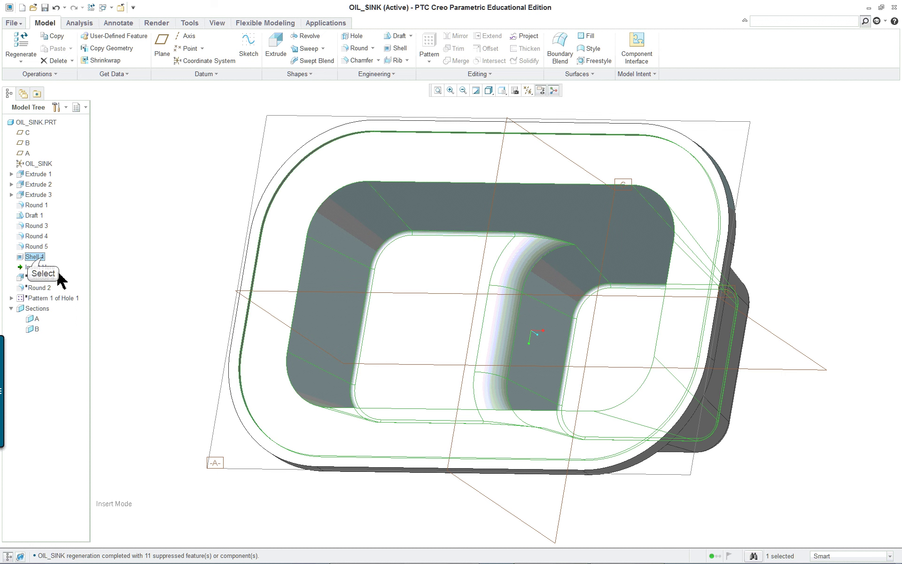
{"action": "left_click_drag", "start_coordinate": [43, 257], "coordinate": [47, 220]}
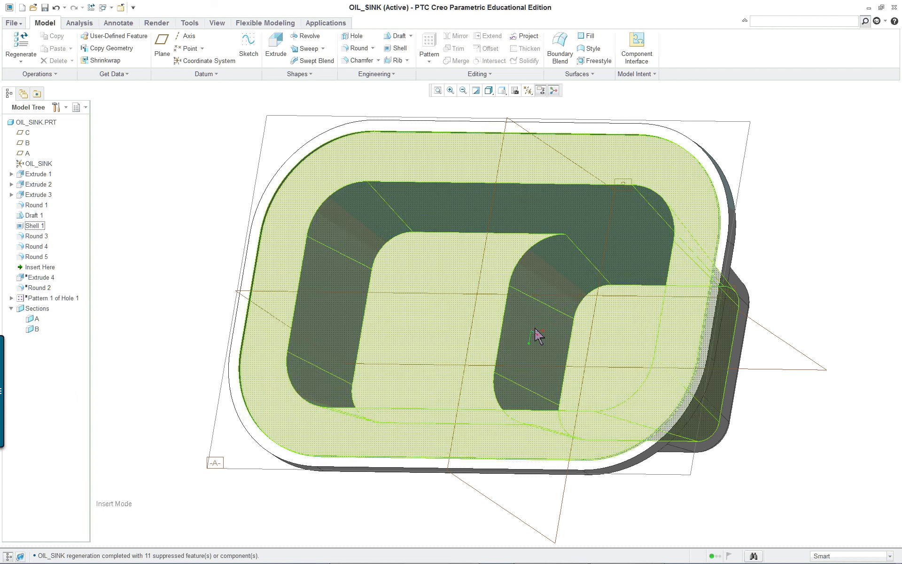
{"action": "mouse_move", "coordinate": [537, 335]}
{"action": "middle_mouse_down"}
{"action": "mouse_move", "coordinate": [515, 377]}
{"action": "mouse_move", "coordinate": [590, 374]}
{"action": "mouse_move", "coordinate": [671, 417]}
{"action": "mouse_move", "coordinate": [523, 358]}
{"action": "mouse_move", "coordinate": [544, 330]}
{"action": "mouse_move", "coordinate": [521, 338]}
{"action": "middle_mouse_up"}
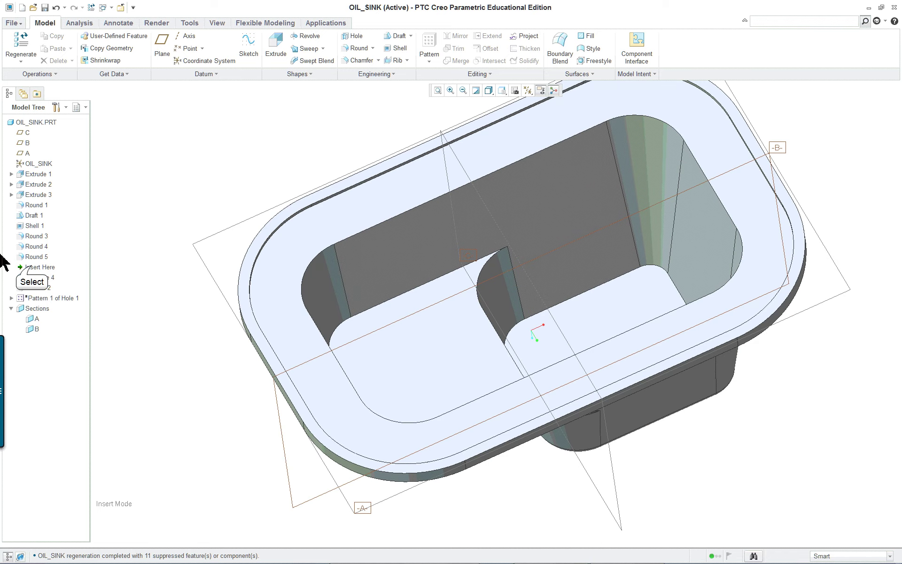
{"action": "left_click", "coordinate": [33, 268]}
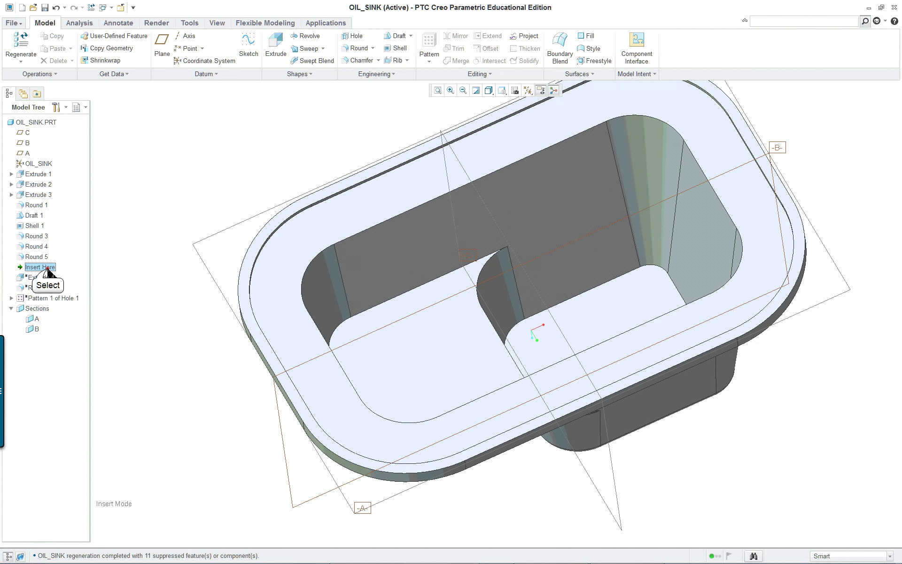
{"action": "mouse_move", "coordinate": [48, 272]}
{"action": "left_mouse_down"}
{"action": "mouse_move", "coordinate": [49, 282]}
{"action": "mouse_move", "coordinate": [45, 274]}
{"action": "left_mouse_up"}
{"action": "double_click", "coordinate": [35, 226]}
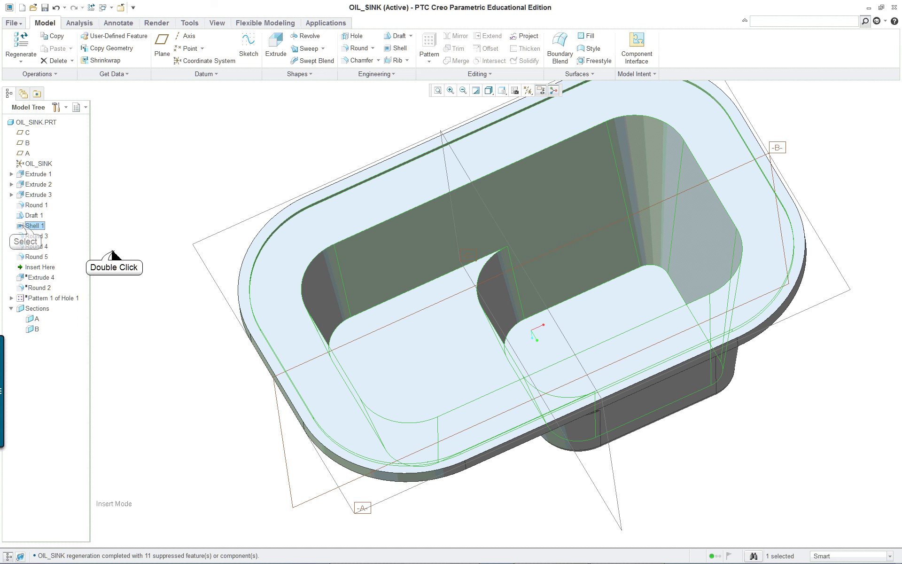
Move Shell 1 back down after Round 5 and regenerate the part
{"action": "left_click", "coordinate": [21, 226]}
{"action": "left_click_drag", "start_coordinate": [23, 229], "coordinate": [50, 282]}
{"action": "left_click", "coordinate": [45, 267]}
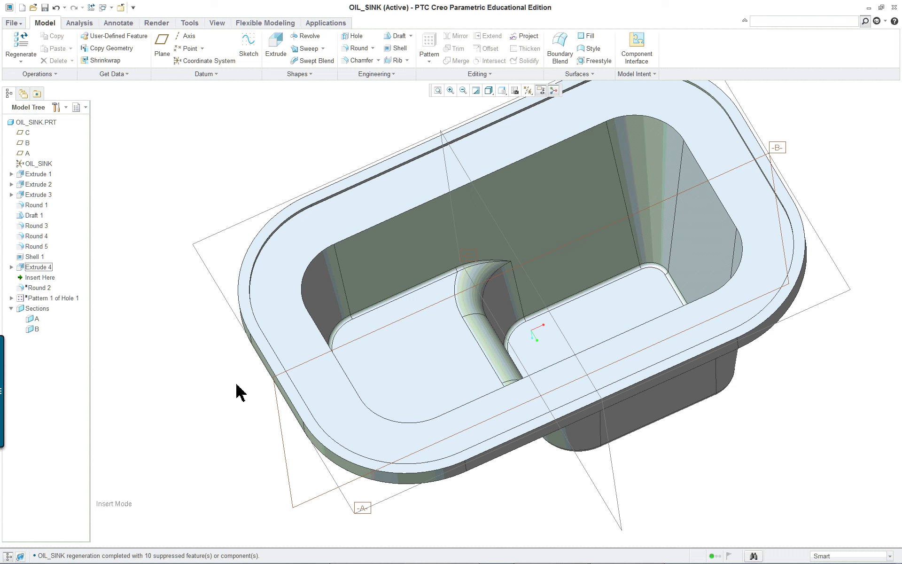
{"action": "middle_click_drag", "start_coordinate": [237, 389], "coordinate": [141, 470]}
Edit the definition of Extrude 4, previewing its 0.1250-deep flange lip
{"action": "right_click", "coordinate": [45, 267]}
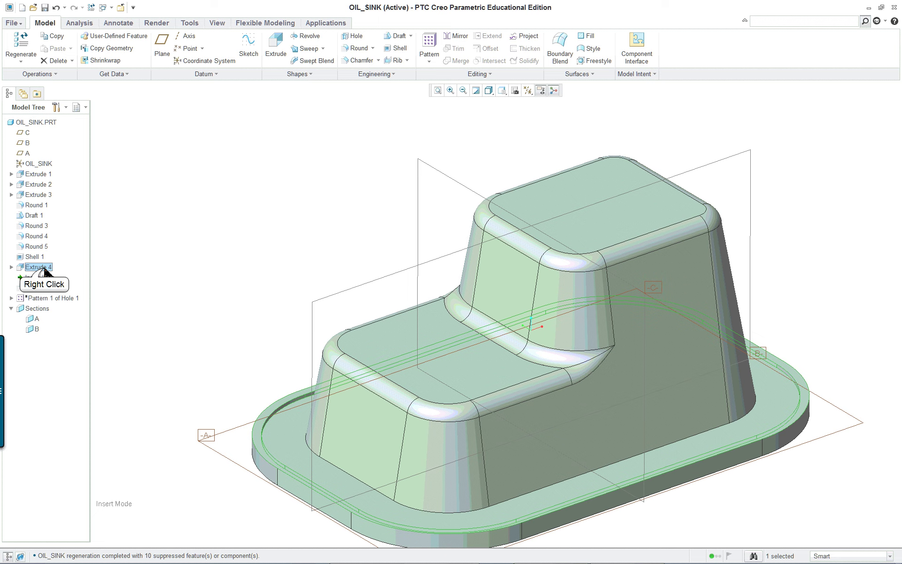
{"action": "left_click", "coordinate": [75, 286]}
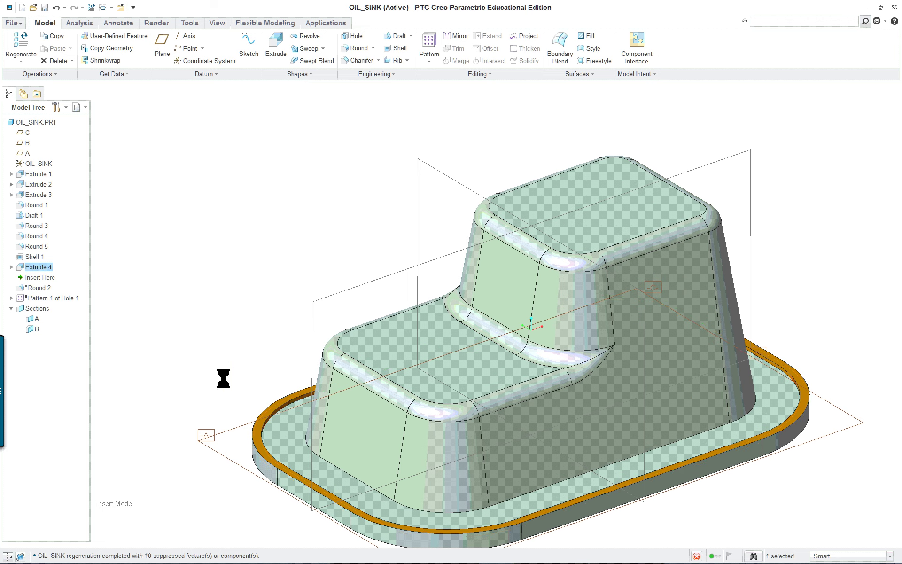
{"action": "scroll", "coordinate": [425, 535], "scroll_direction": "down", "scroll_amount": 4}
{"action": "right_click", "coordinate": [414, 493]}
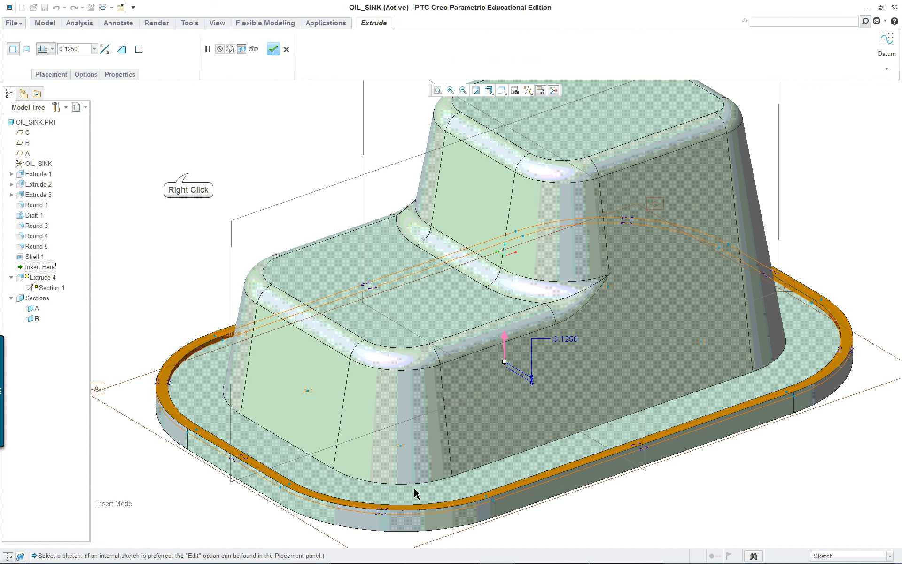
{"action": "right_click", "coordinate": [190, 176]}
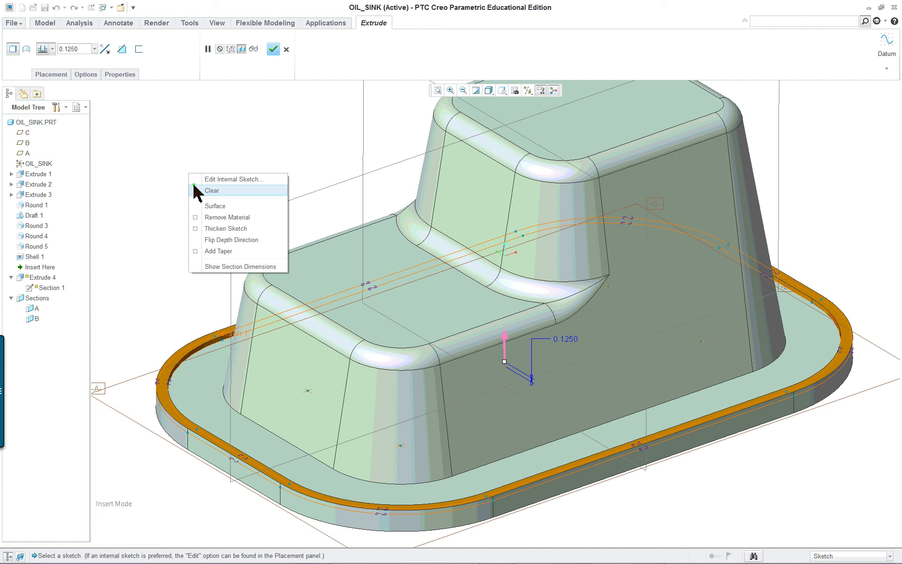
{"action": "left_click", "coordinate": [233, 179]}
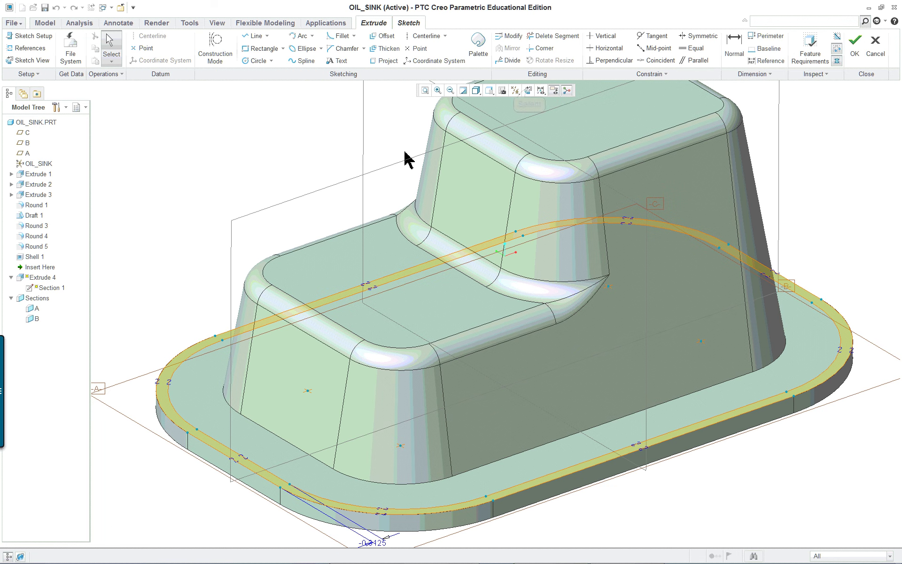
{"action": "left_click", "coordinate": [528, 90]}
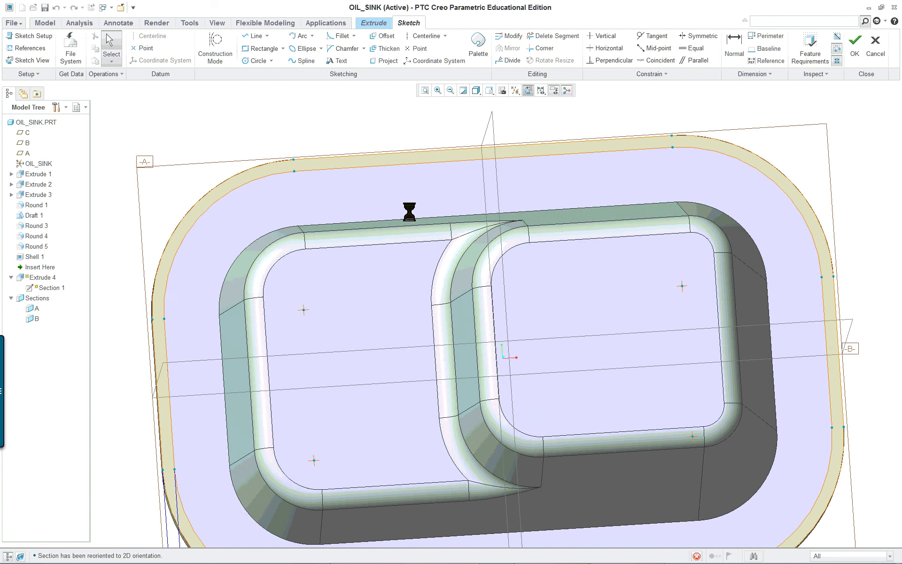
{"action": "scroll", "coordinate": [300, 492], "scroll_direction": "down", "scroll_amount": 1}
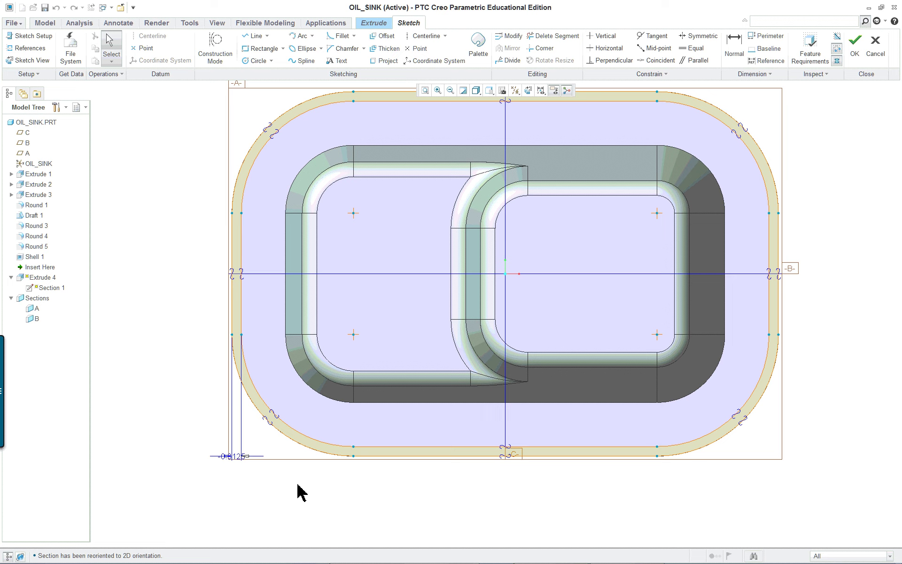
{"action": "scroll", "coordinate": [241, 389], "scroll_direction": "down", "scroll_amount": 1}
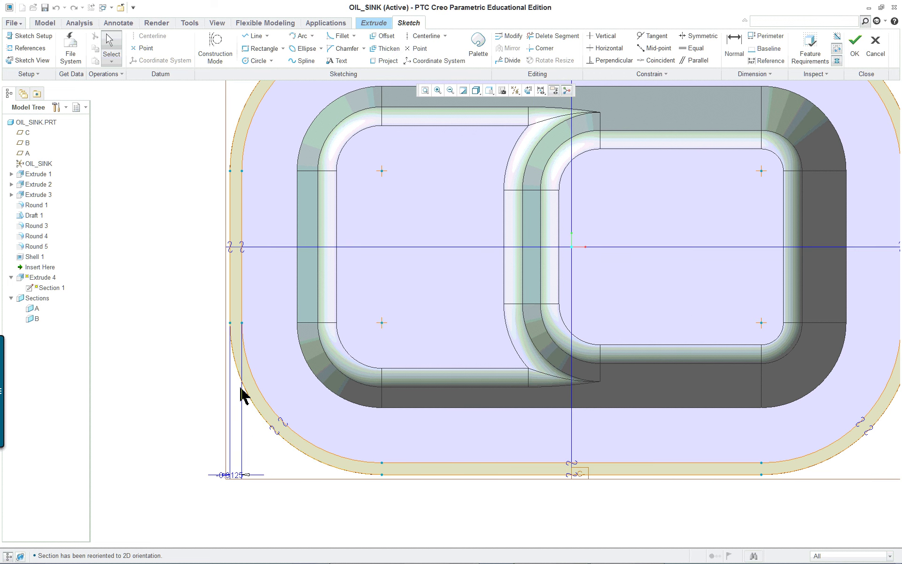
{"action": "scroll", "coordinate": [237, 489], "scroll_direction": "down", "scroll_amount": 6}
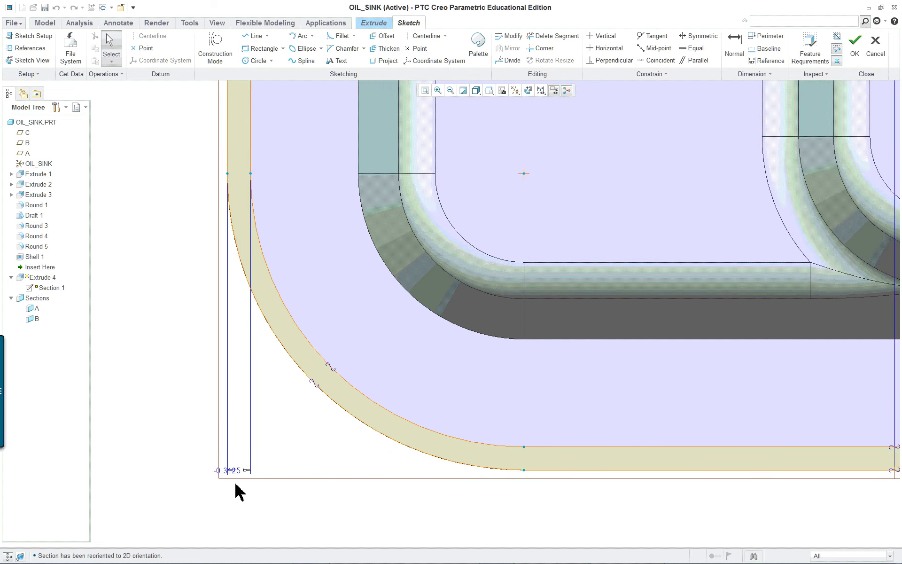
{"action": "double_click", "coordinate": [228, 457]}
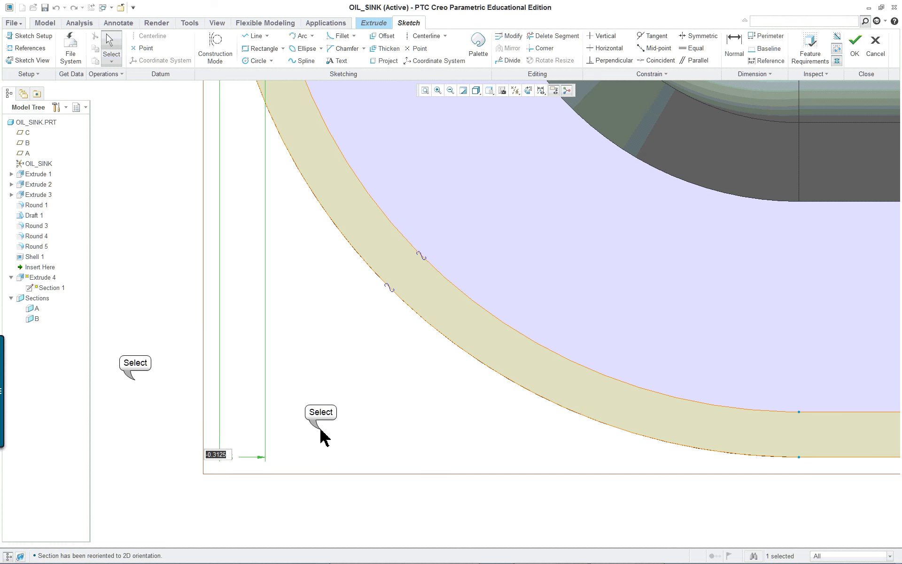
{"action": "scroll", "coordinate": [156, 394], "scroll_direction": "up", "scroll_amount": 6}
{"action": "scroll", "coordinate": [160, 392], "scroll_direction": "up", "scroll_amount": 3}
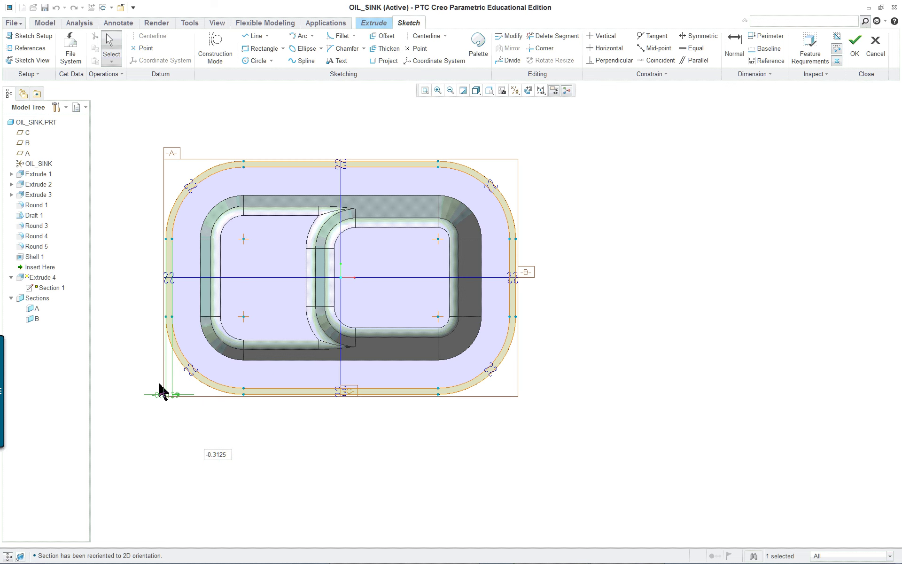
{"action": "scroll", "coordinate": [126, 190], "scroll_direction": "down", "scroll_amount": 1}
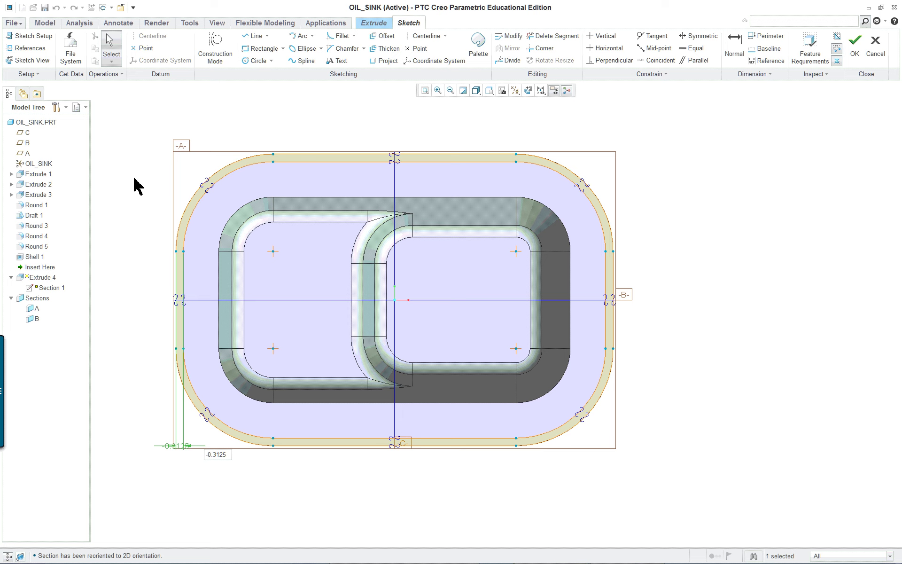
{"action": "scroll", "coordinate": [137, 187], "scroll_direction": "down", "scroll_amount": 1}
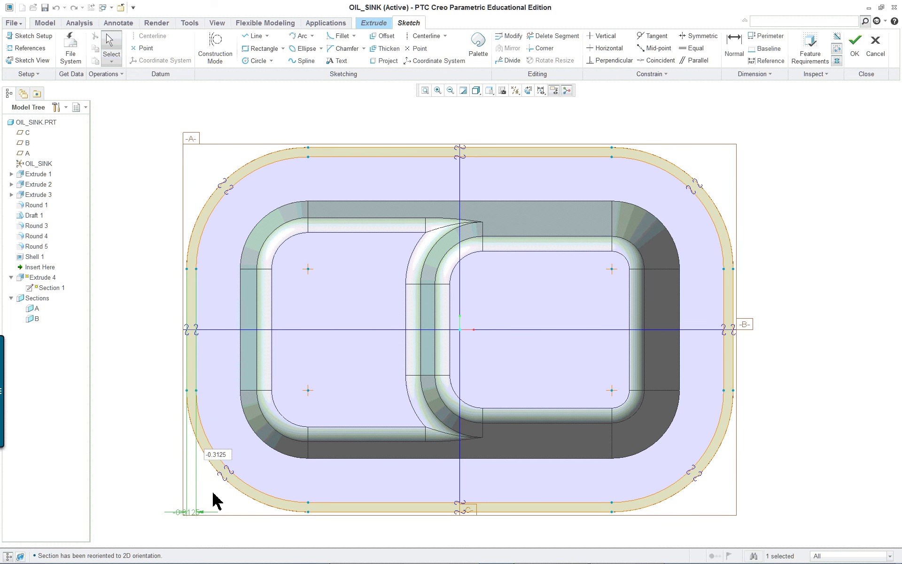
{"action": "mouse_move", "coordinate": [213, 493]}
{"action": "middle_mouse_down"}
{"action": "mouse_move", "coordinate": [209, 459]}
{"action": "mouse_move", "coordinate": [252, 413]}
{"action": "mouse_move", "coordinate": [220, 445]}
{"action": "mouse_move", "coordinate": [235, 395]}
{"action": "mouse_move", "coordinate": [237, 436]}
{"action": "middle_mouse_up"}
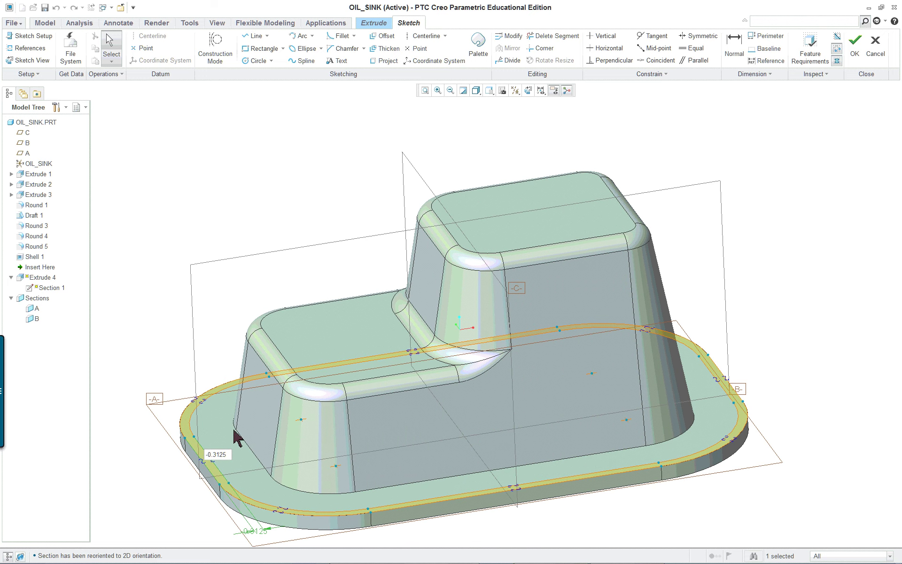
{"action": "scroll", "coordinate": [427, 547], "scroll_direction": "down", "scroll_amount": 2}
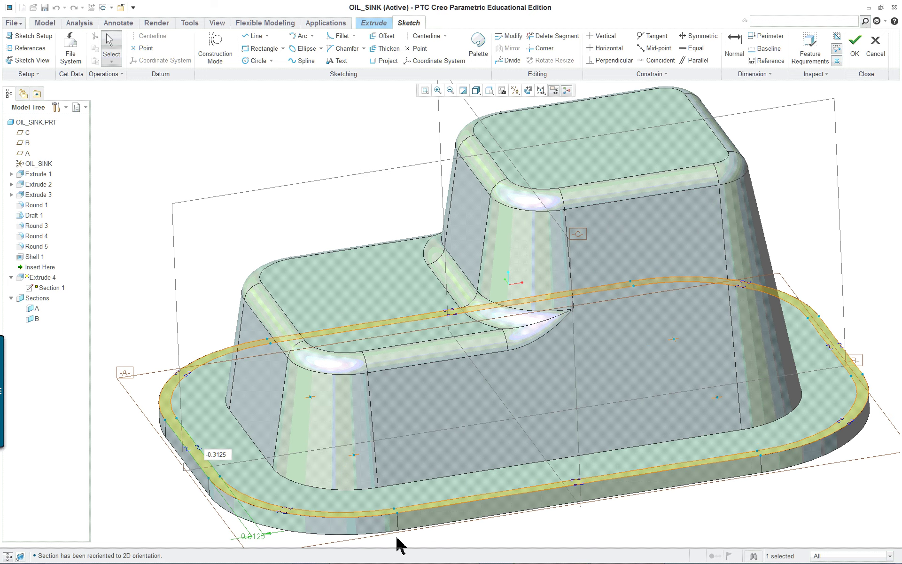
{"action": "scroll", "coordinate": [408, 484], "scroll_direction": "down", "scroll_amount": 2}
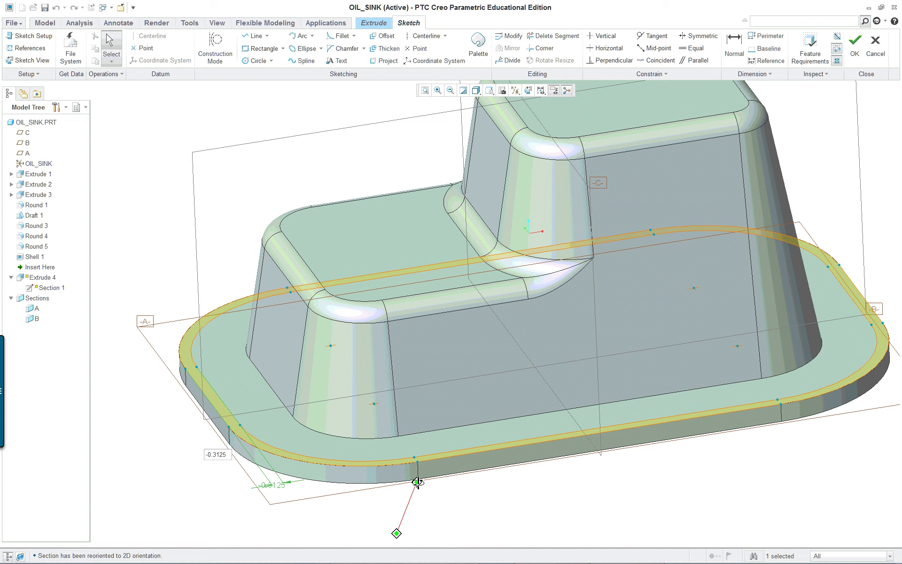
{"action": "scroll", "coordinate": [289, 487], "scroll_direction": "down", "scroll_amount": 3}
{"action": "scroll", "coordinate": [289, 486], "scroll_direction": "up", "scroll_amount": 4}
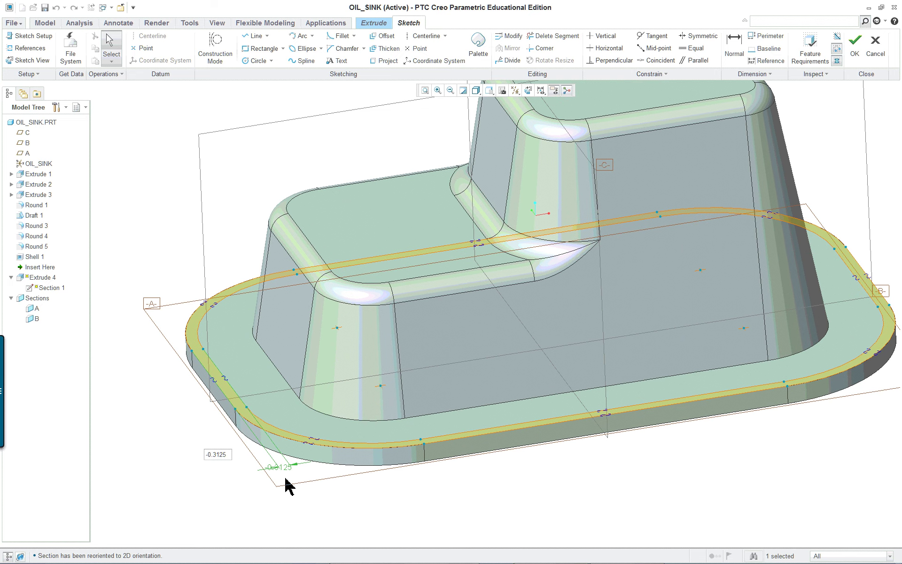
{"action": "mouse_move", "coordinate": [288, 486]}
{"action": "middle_mouse_down"}
{"action": "mouse_move", "coordinate": [314, 430]}
{"action": "mouse_move", "coordinate": [292, 491]}
{"action": "middle_mouse_up"}
{"action": "scroll", "coordinate": [425, 503], "scroll_direction": "up", "scroll_amount": 3}
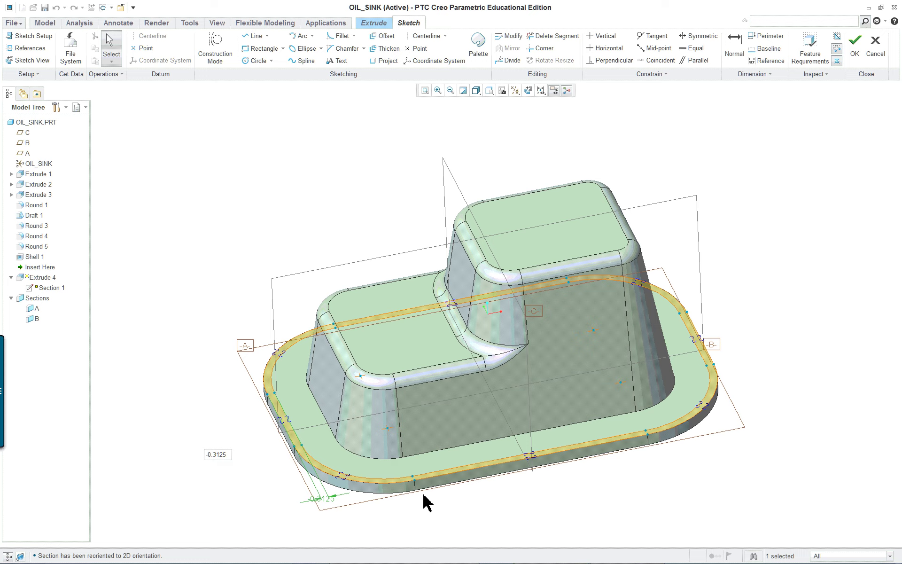
{"action": "mouse_move", "coordinate": [425, 503]}
{"action": "middle_mouse_down"}
{"action": "mouse_move", "coordinate": [463, 485]}
{"action": "mouse_move", "coordinate": [451, 496]}
{"action": "mouse_move", "coordinate": [448, 475]}
{"action": "middle_mouse_up"}
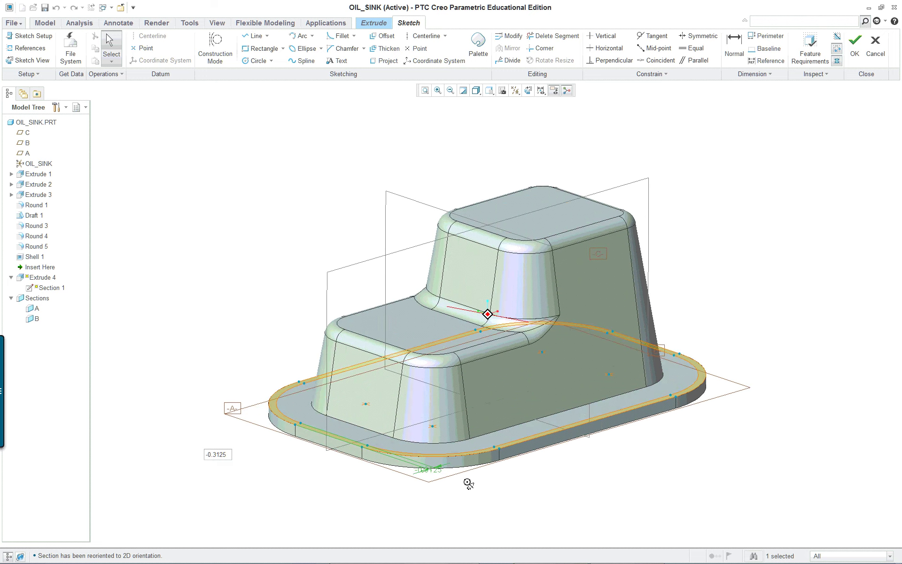
{"action": "scroll", "coordinate": [467, 486], "scroll_direction": "down", "scroll_amount": 4}
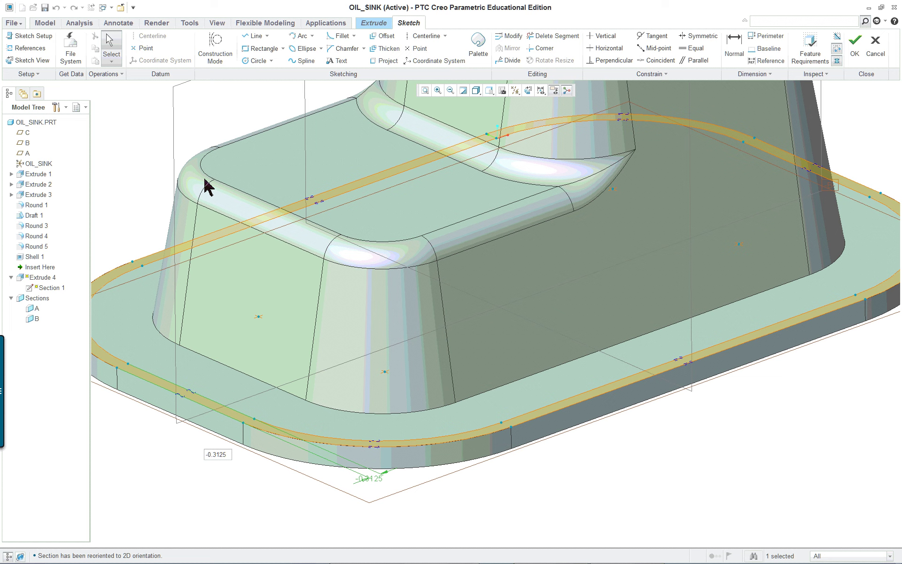
{"action": "left_click", "coordinate": [854, 44]}
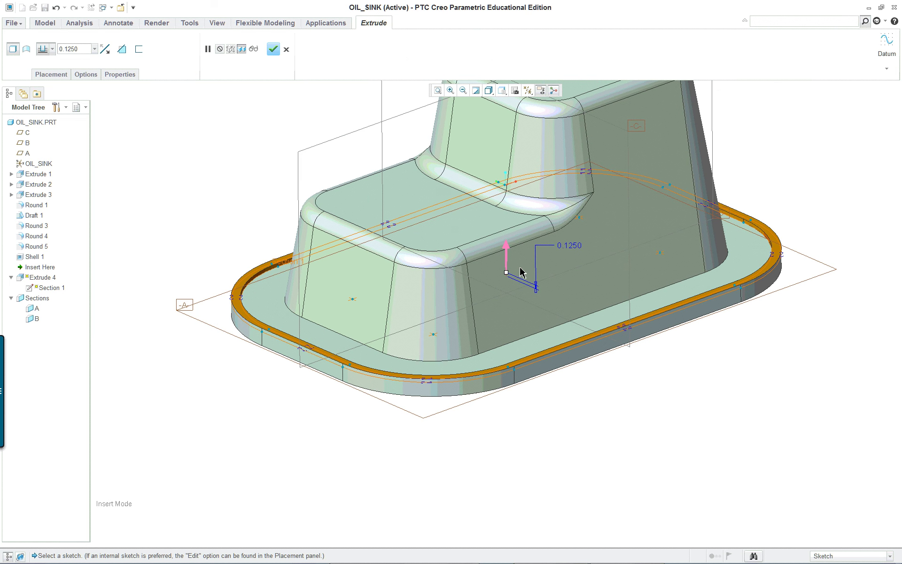
Finish the Extrude 4 edit and roll Insert Here below Round 2
{"action": "left_click", "coordinate": [272, 49]}
{"action": "left_click", "coordinate": [41, 278]}
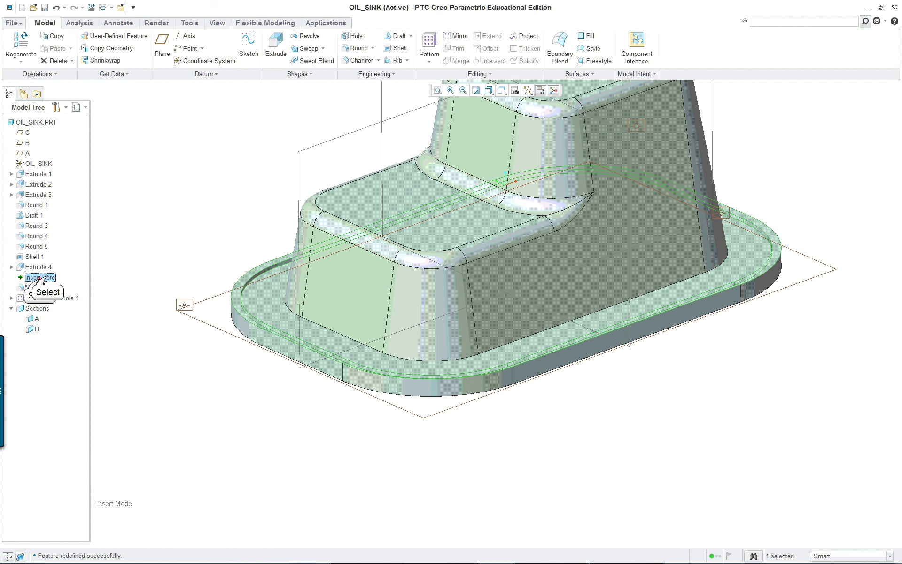
{"action": "left_click_drag", "start_coordinate": [42, 279], "coordinate": [44, 298]}
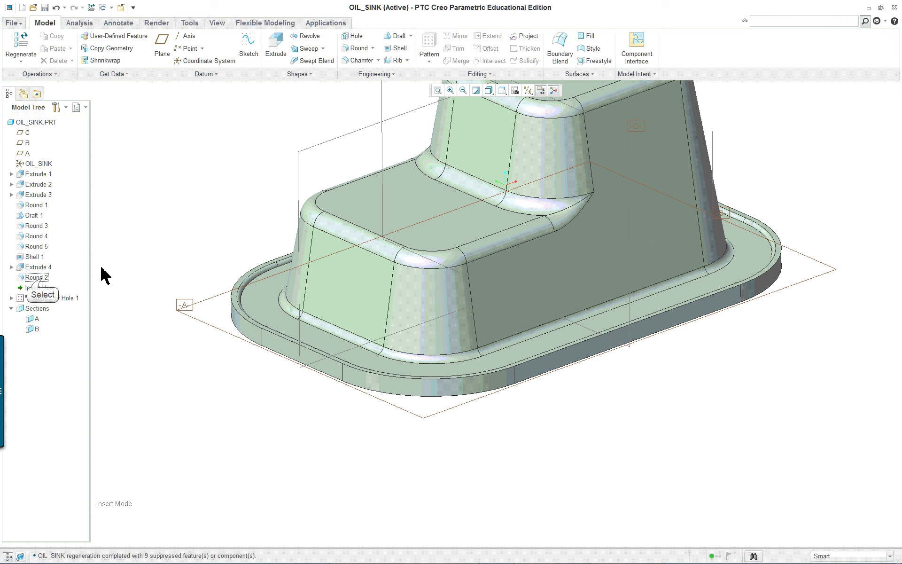
Redefine Round 2 so Set 3 puts a 0.2500 radius on the flange draft edge
{"action": "right_click", "coordinate": [131, 244]}
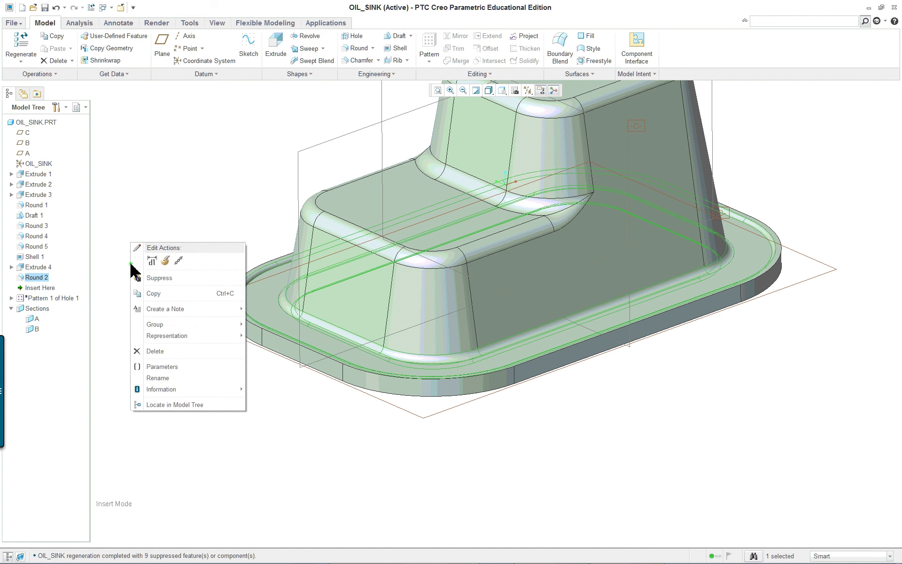
{"action": "left_click", "coordinate": [165, 261]}
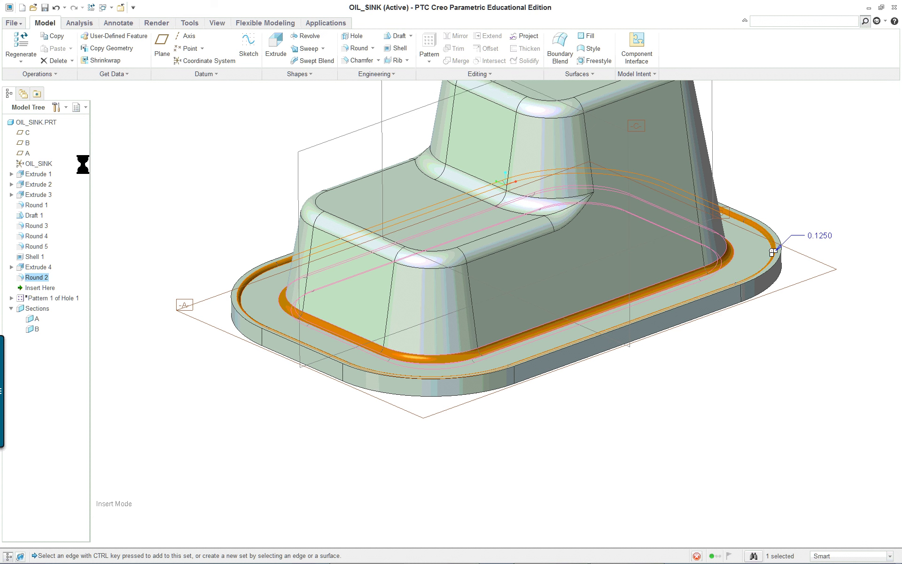
{"action": "left_click", "coordinate": [42, 75]}
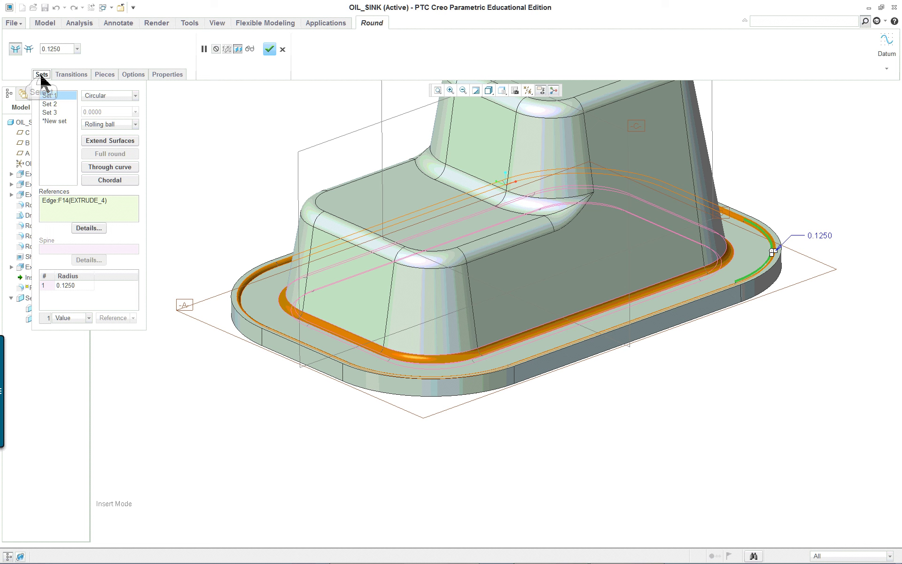
{"action": "scroll", "coordinate": [446, 312], "scroll_direction": "up", "scroll_amount": 2}
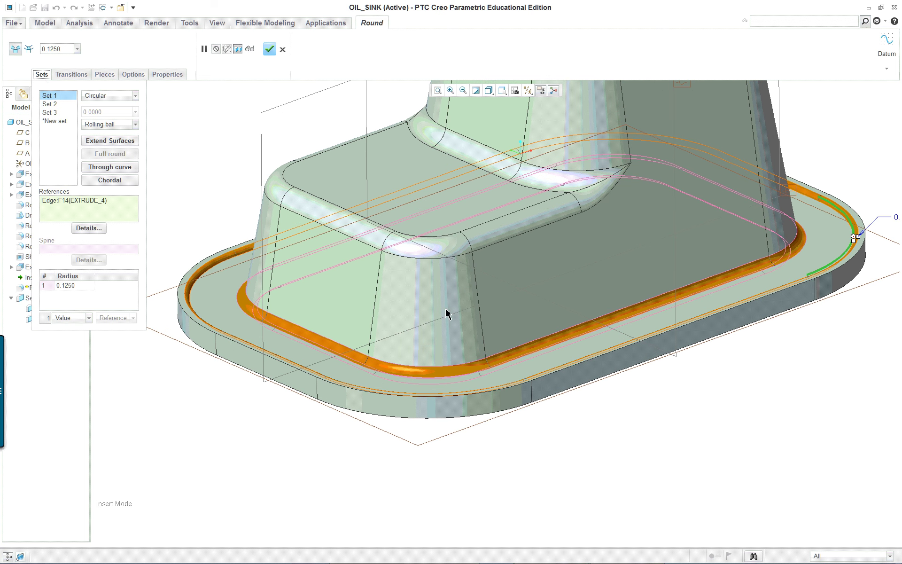
{"action": "left_click", "coordinate": [48, 104]}
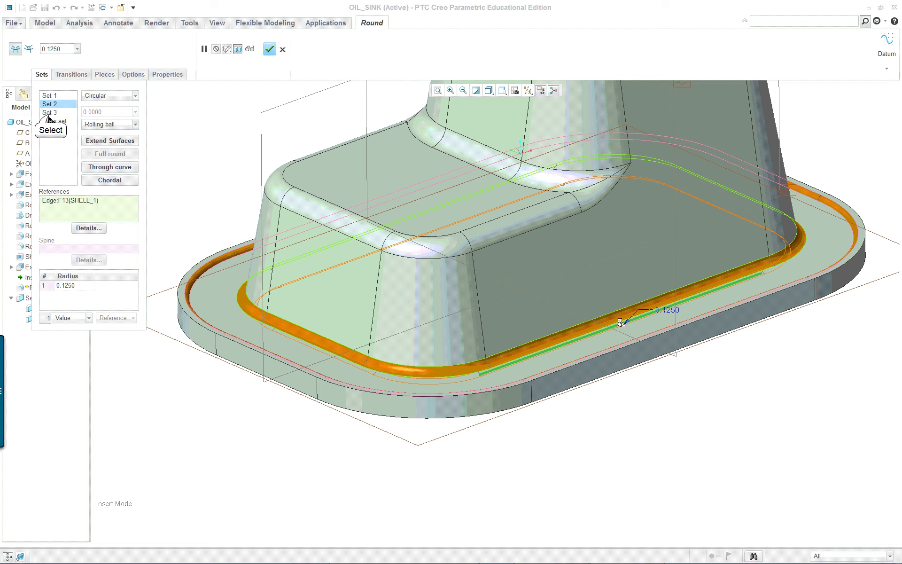
{"action": "left_click", "coordinate": [51, 113]}
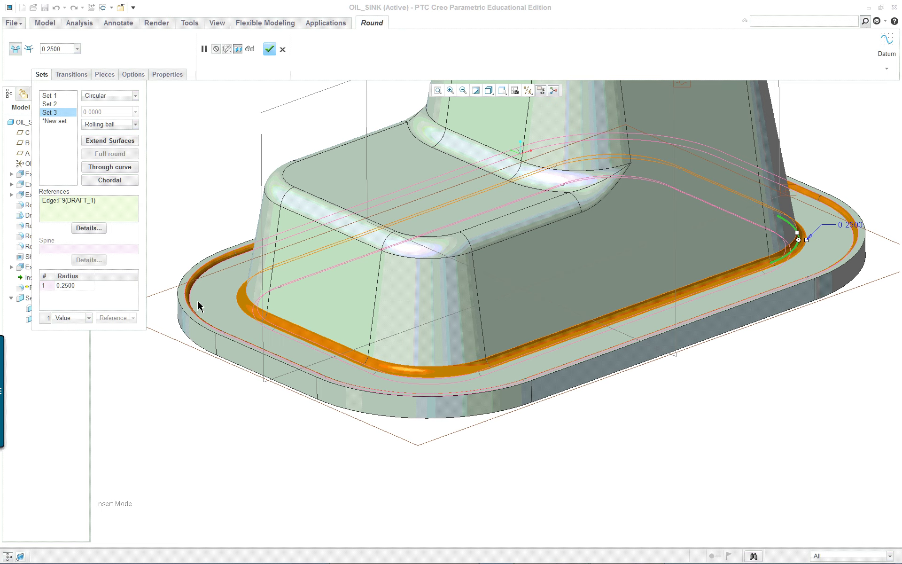
{"action": "middle_click_drag", "start_coordinate": [202, 360], "coordinate": [166, 361]}
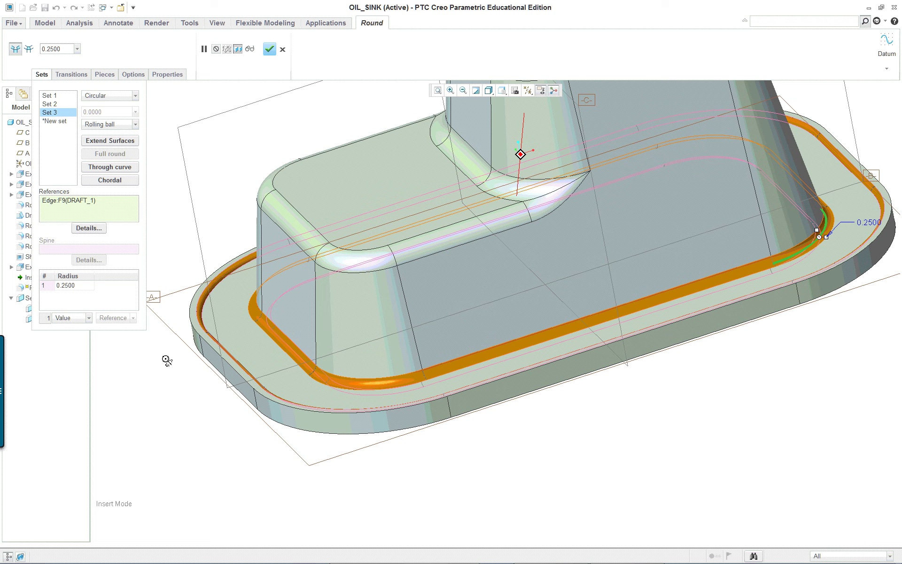
{"action": "middle_click_drag", "start_coordinate": [296, 401], "coordinate": [277, 400]}
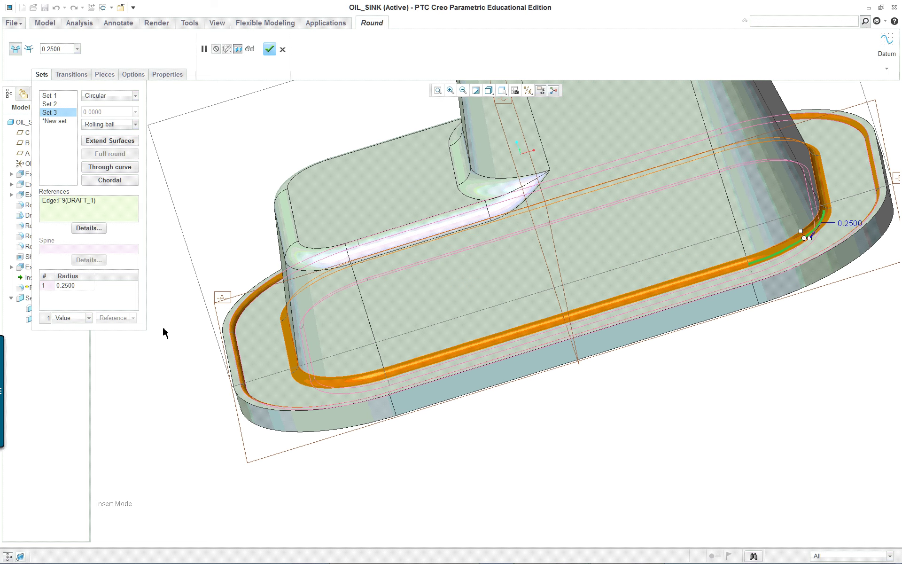
{"action": "left_click", "coordinate": [269, 48]}
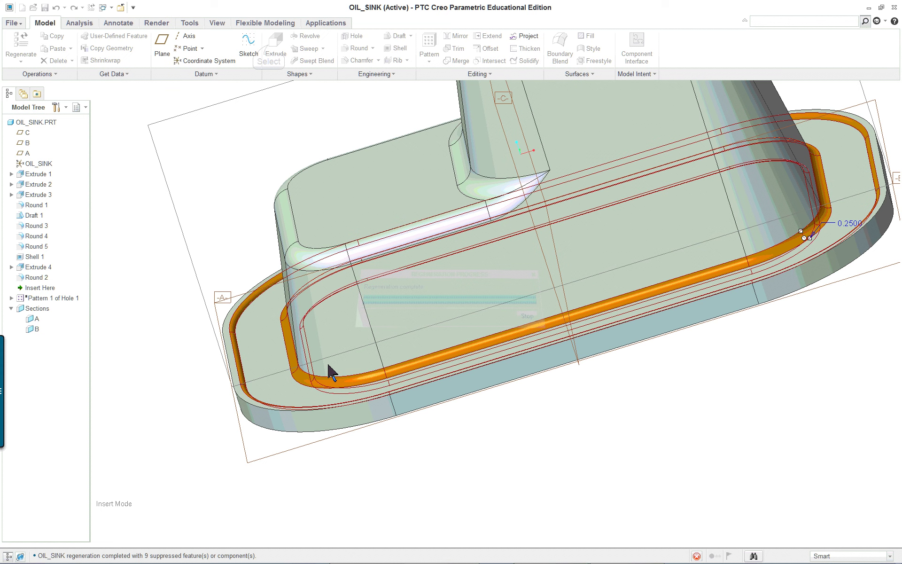
{"action": "left_click", "coordinate": [102, 8]}
{"action": "left_click", "coordinate": [147, 18]}
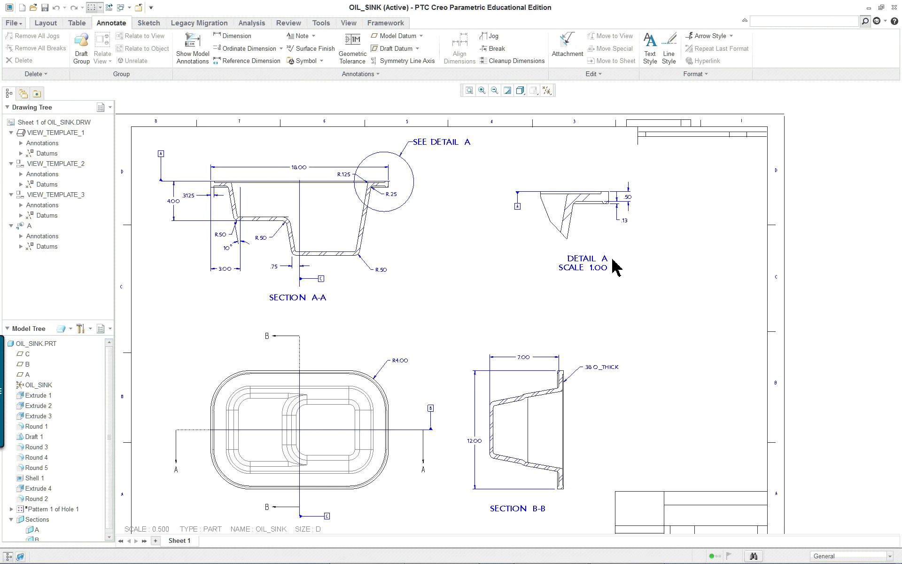
{"action": "scroll", "coordinate": [231, 295], "scroll_direction": "up", "scroll_amount": 2}
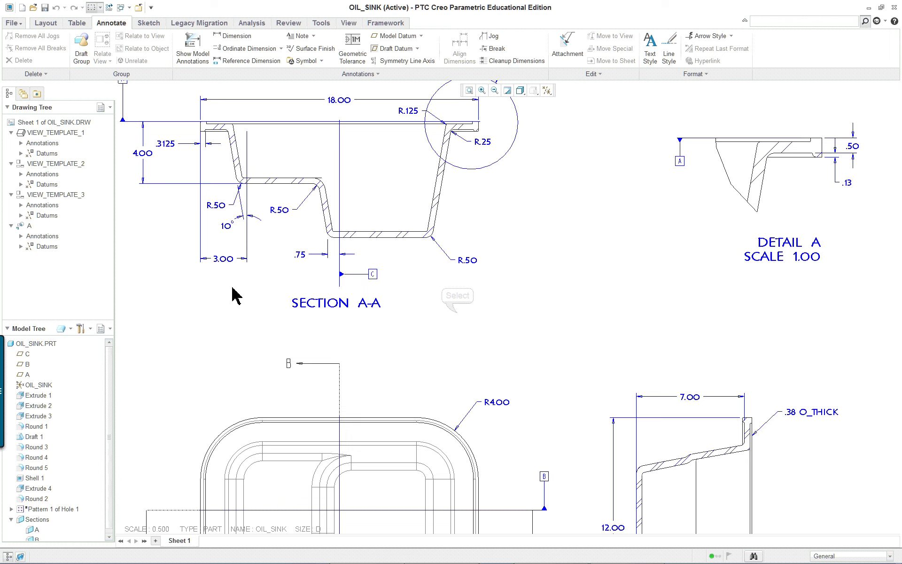
{"action": "scroll", "coordinate": [231, 295], "scroll_direction": "down", "scroll_amount": 2}
{"action": "scroll", "coordinate": [429, 335], "scroll_direction": "down", "scroll_amount": 2}
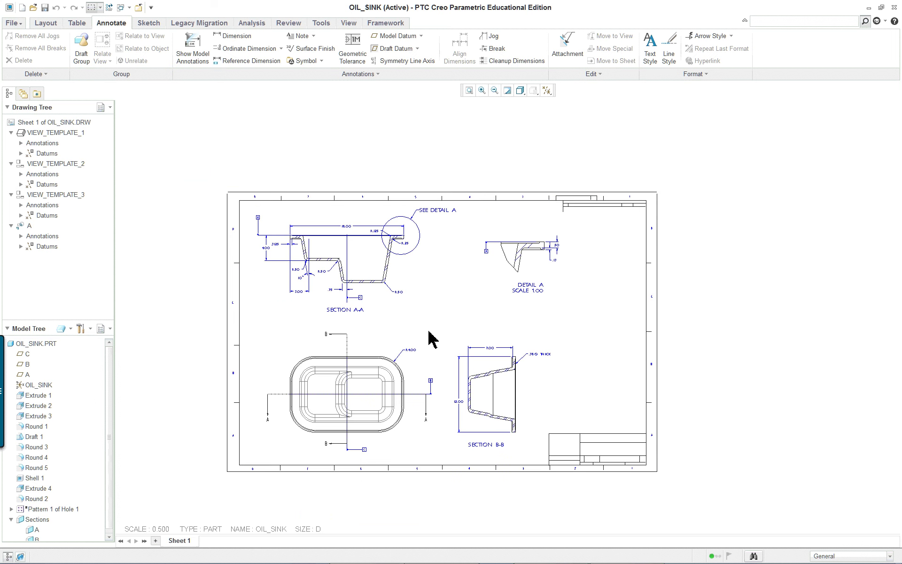
{"action": "scroll", "coordinate": [331, 309], "scroll_direction": "up", "scroll_amount": 4}
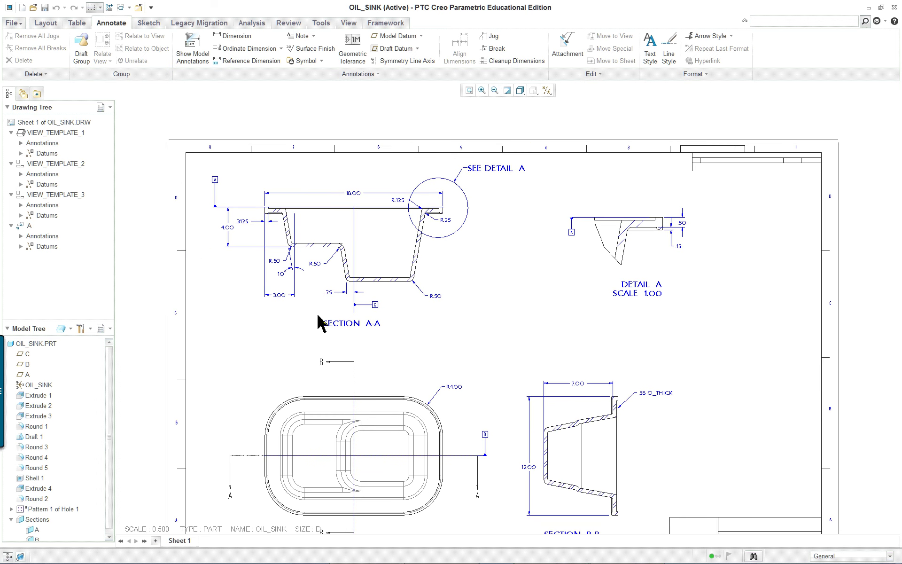
{"action": "scroll", "coordinate": [279, 199], "scroll_direction": "up", "scroll_amount": 1}
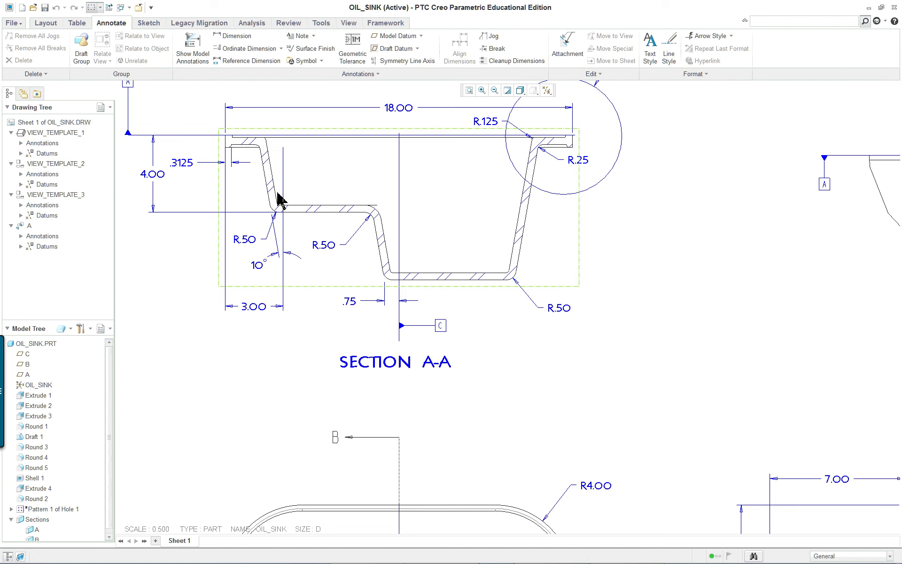
{"action": "scroll", "coordinate": [346, 231], "scroll_direction": "down", "scroll_amount": 3}
{"action": "scroll", "coordinate": [354, 226], "scroll_direction": "up", "scroll_amount": 1}
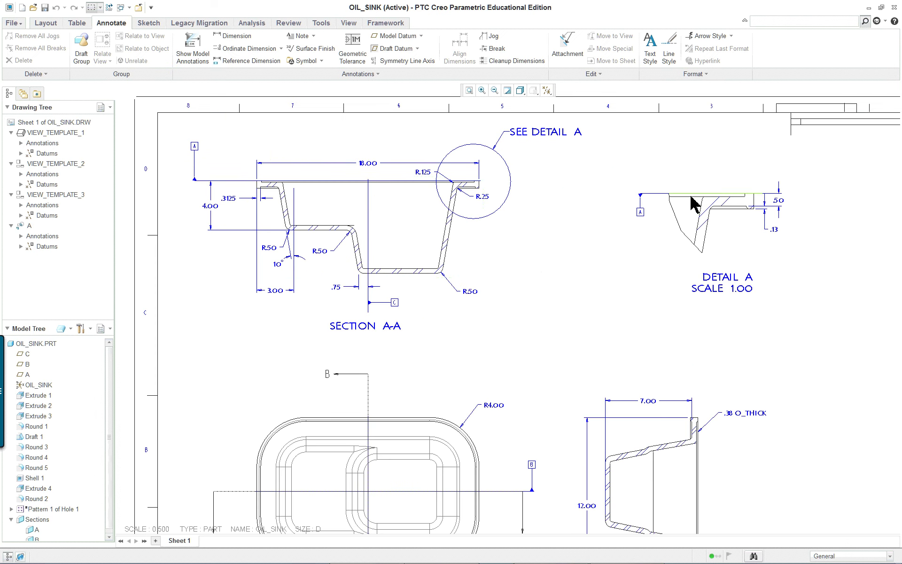
{"action": "scroll", "coordinate": [629, 303], "scroll_direction": "down", "scroll_amount": 2}
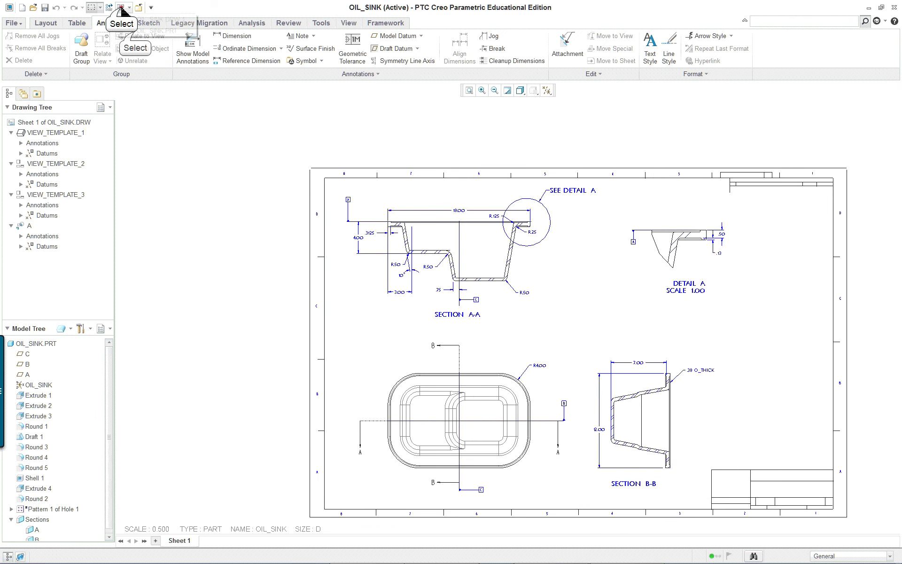
{"action": "left_click", "coordinate": [121, 7]}
Resume the eight-hole pattern, then zoom into Detail A of OIL_SINK.DRW
{"action": "left_click", "coordinate": [135, 31]}
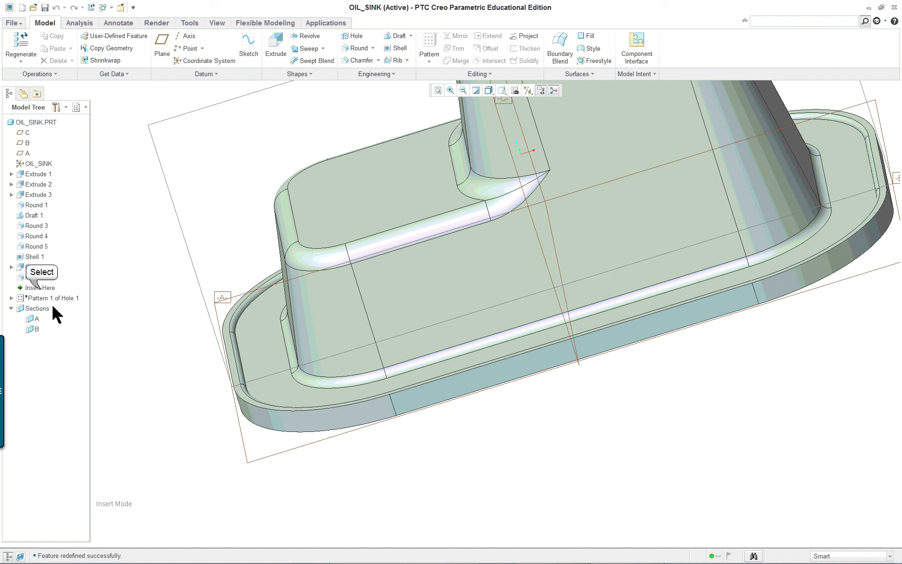
{"action": "left_click_drag", "start_coordinate": [54, 293], "coordinate": [46, 305]}
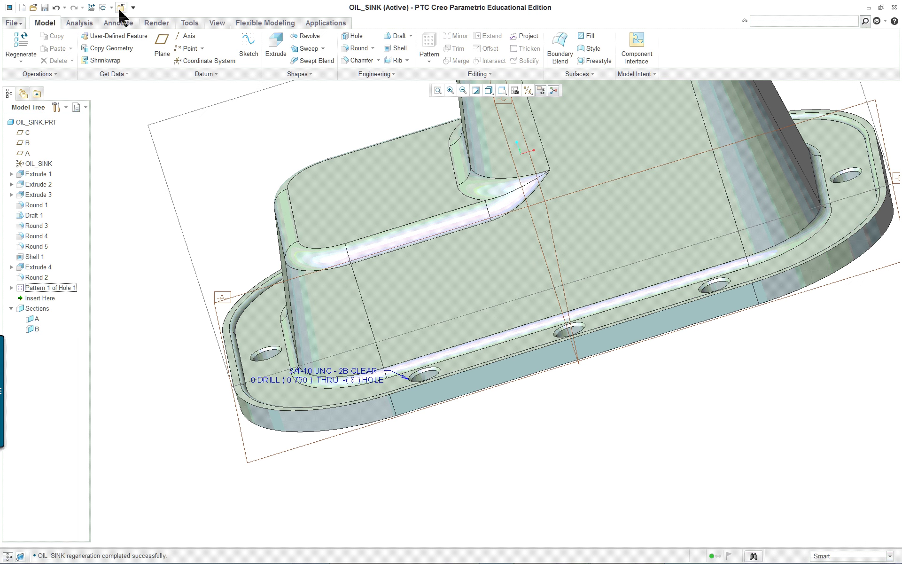
{"action": "left_click", "coordinate": [102, 7]}
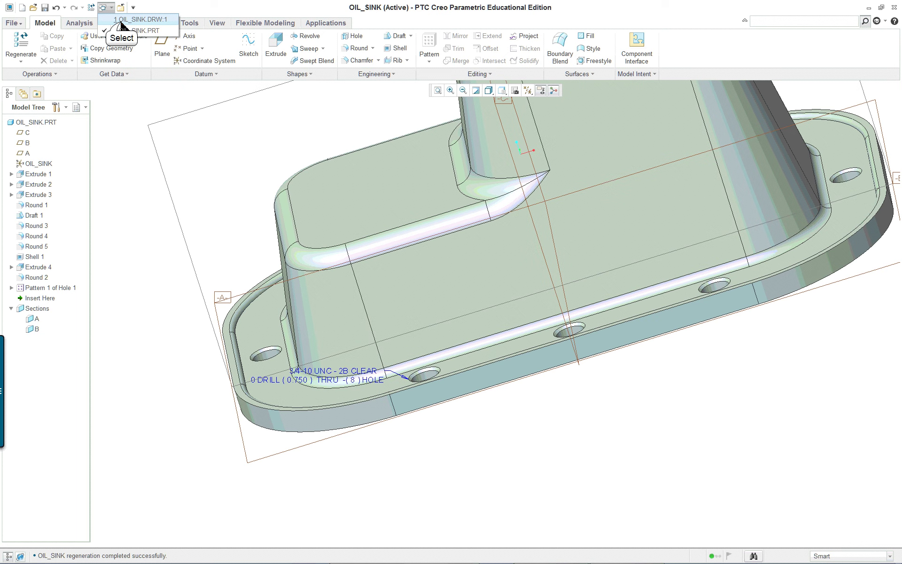
{"action": "left_click", "coordinate": [131, 18]}
{"action": "scroll", "coordinate": [726, 250], "scroll_direction": "up", "scroll_amount": 5}
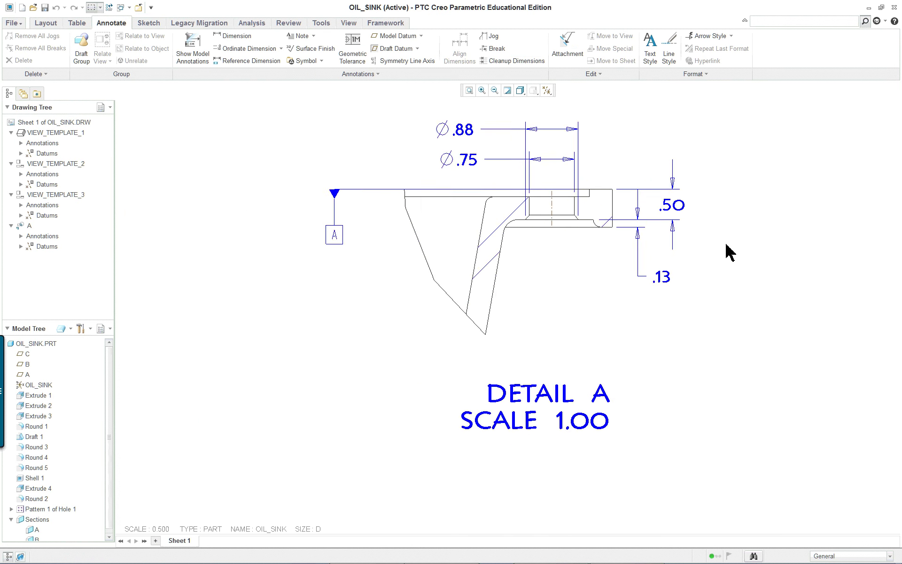
{"action": "scroll", "coordinate": [700, 242], "scroll_direction": "down", "scroll_amount": 2}
{"action": "scroll", "coordinate": [662, 206], "scroll_direction": "up", "scroll_amount": 3}
{"action": "scroll", "coordinate": [627, 176], "scroll_direction": "up", "scroll_amount": 1}
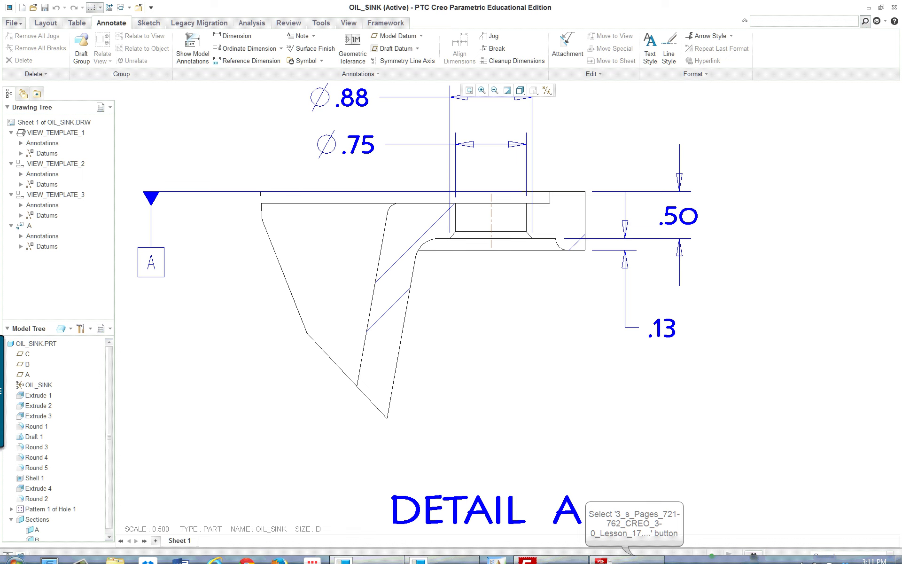
{"action": "left_click", "coordinate": [624, 553]}
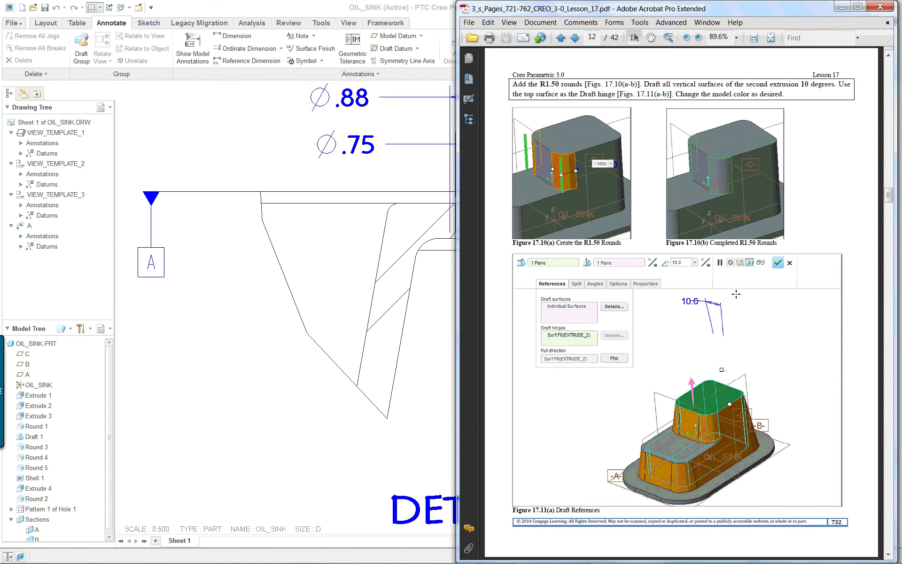
{"action": "scroll", "coordinate": [736, 293], "scroll_direction": "down", "scroll_amount": 5}
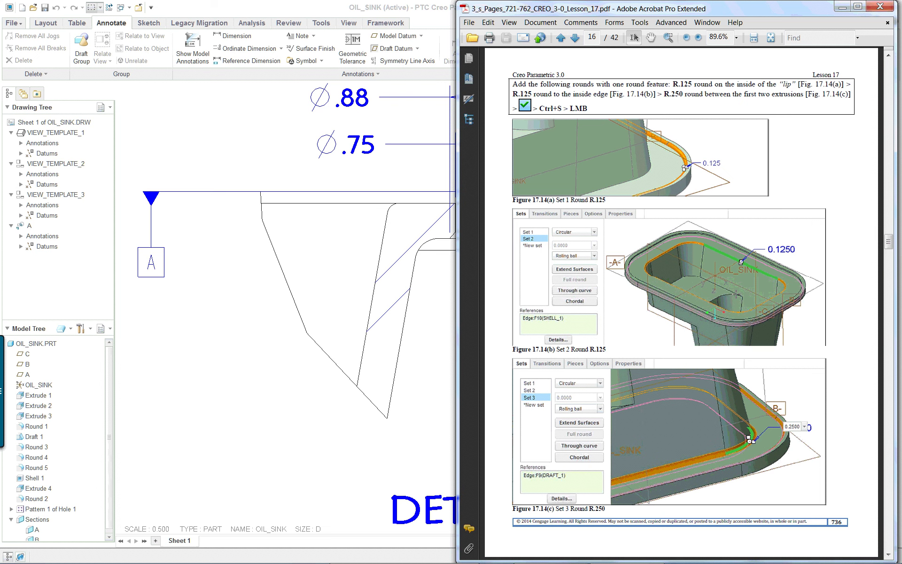
{"action": "scroll", "coordinate": [723, 295], "scroll_direction": "down", "scroll_amount": 1}
{"action": "scroll", "coordinate": [656, 285], "scroll_direction": "up", "scroll_amount": 1}
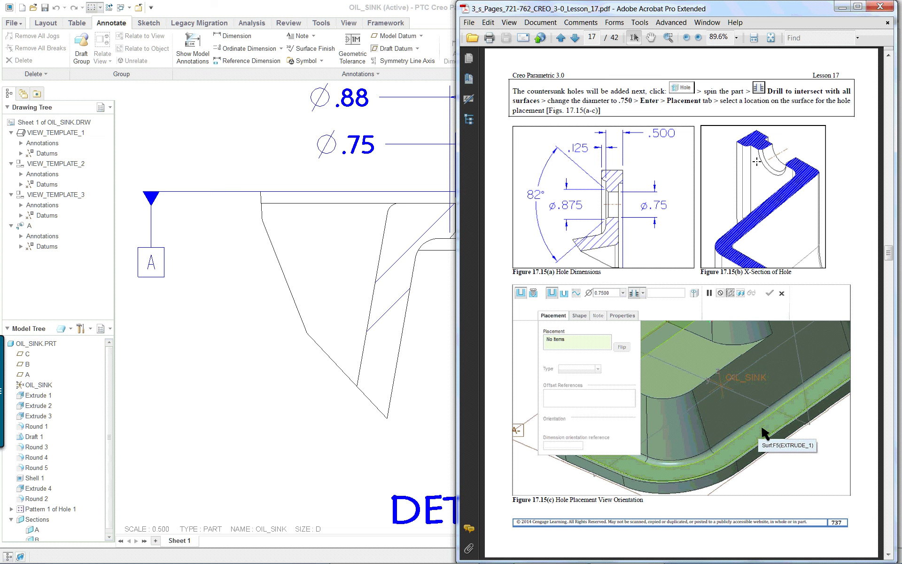
{"action": "left_click", "coordinate": [359, 168]}
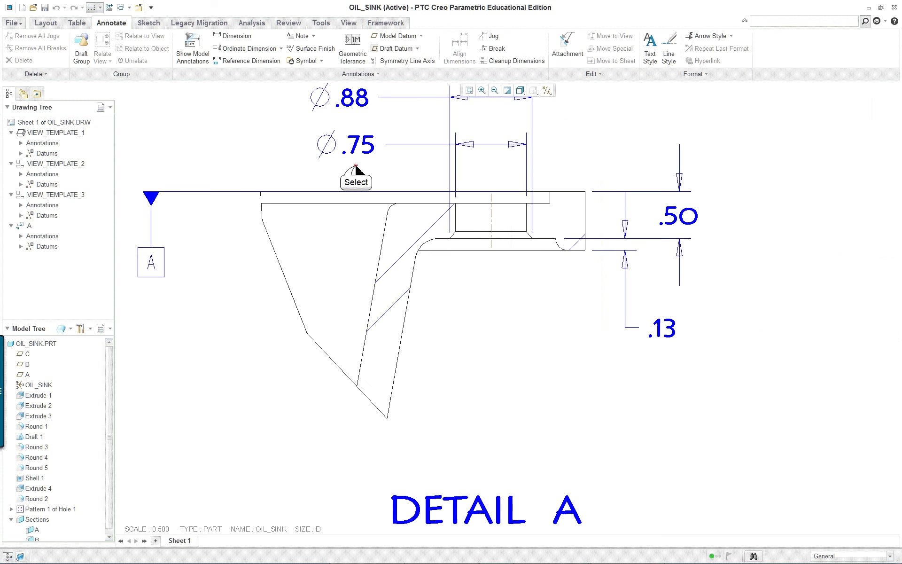
{"action": "left_click", "coordinate": [511, 240]}
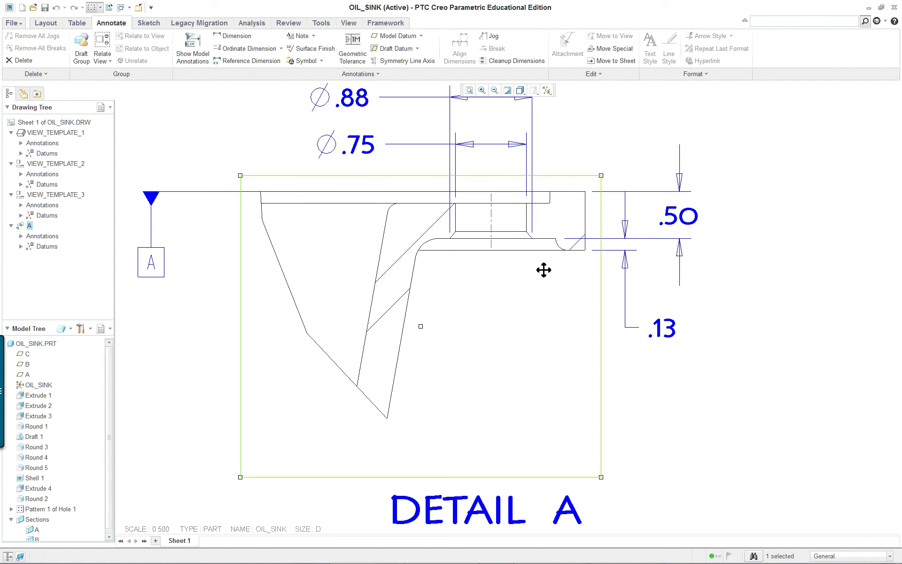
{"action": "left_click", "coordinate": [741, 300]}
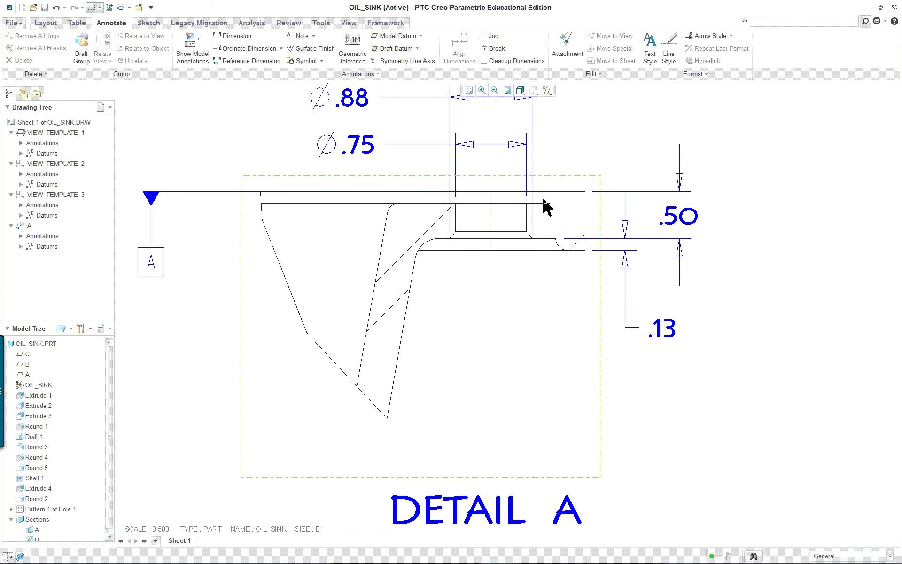
{"action": "scroll", "coordinate": [518, 280], "scroll_direction": "down", "scroll_amount": 8}
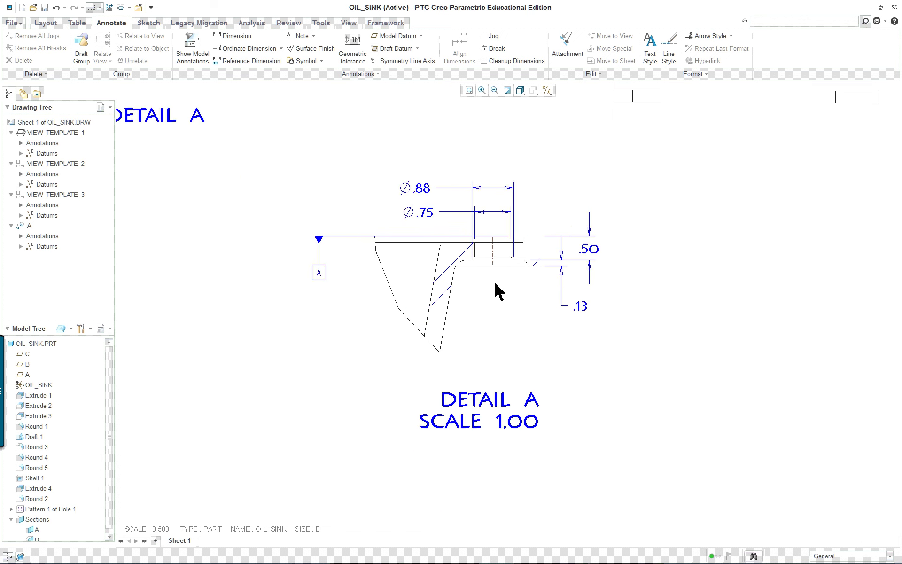
{"action": "scroll", "coordinate": [359, 439], "scroll_direction": "up", "scroll_amount": 2}
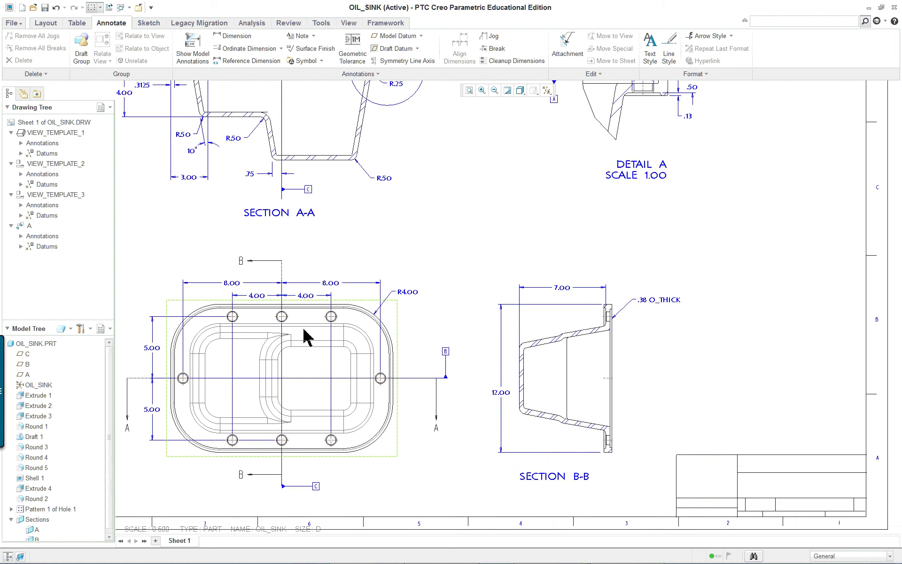
{"action": "scroll", "coordinate": [308, 336], "scroll_direction": "up", "scroll_amount": 5}
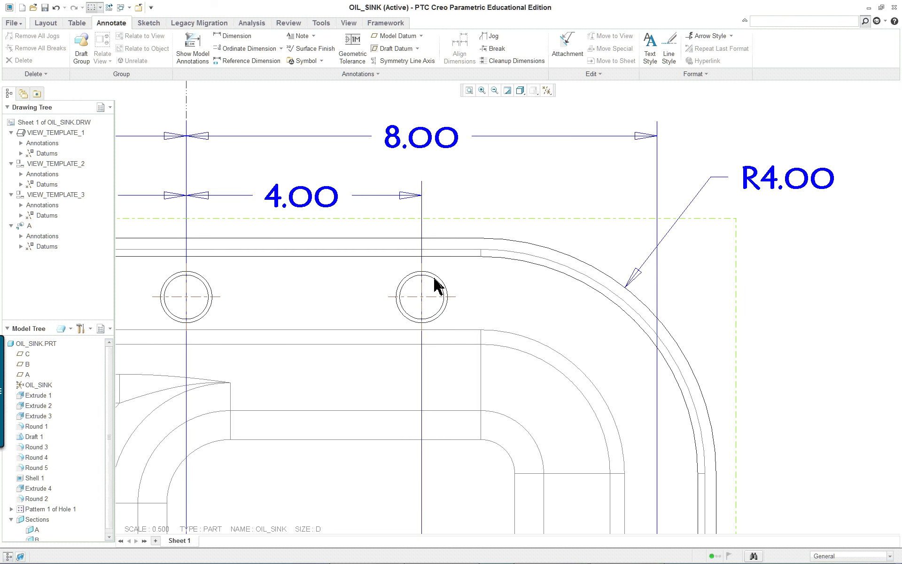
{"action": "scroll", "coordinate": [436, 284], "scroll_direction": "down", "scroll_amount": 5}
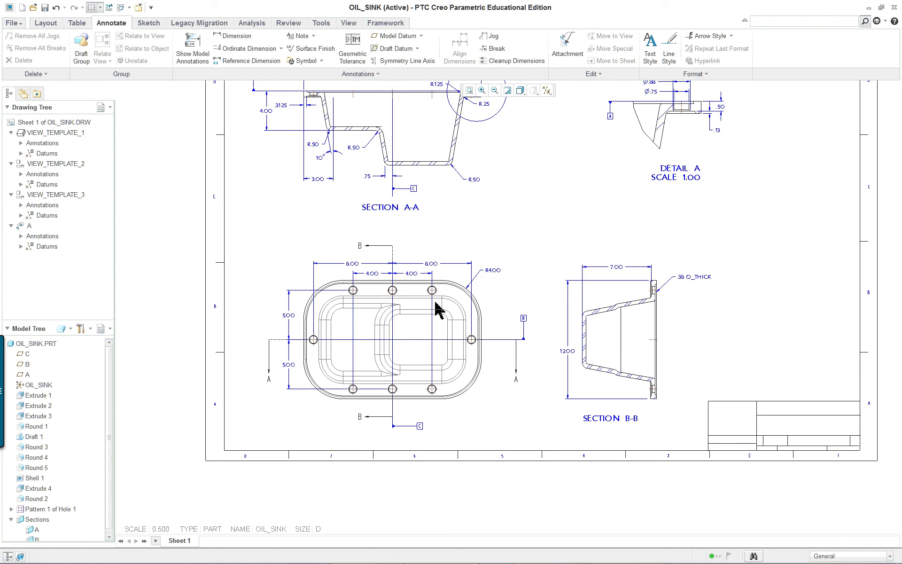
{"action": "scroll", "coordinate": [437, 308], "scroll_direction": "down", "scroll_amount": 2}
{"action": "scroll", "coordinate": [515, 222], "scroll_direction": "up", "scroll_amount": 2}
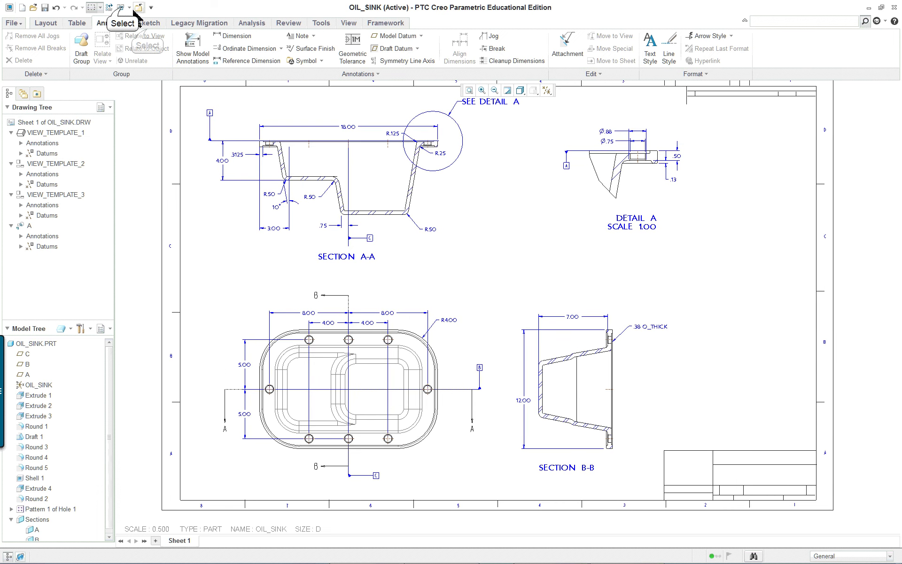
{"action": "left_click", "coordinate": [128, 8]}
Expand Pattern 1 and open the first hole's definition
{"action": "left_click", "coordinate": [141, 22]}
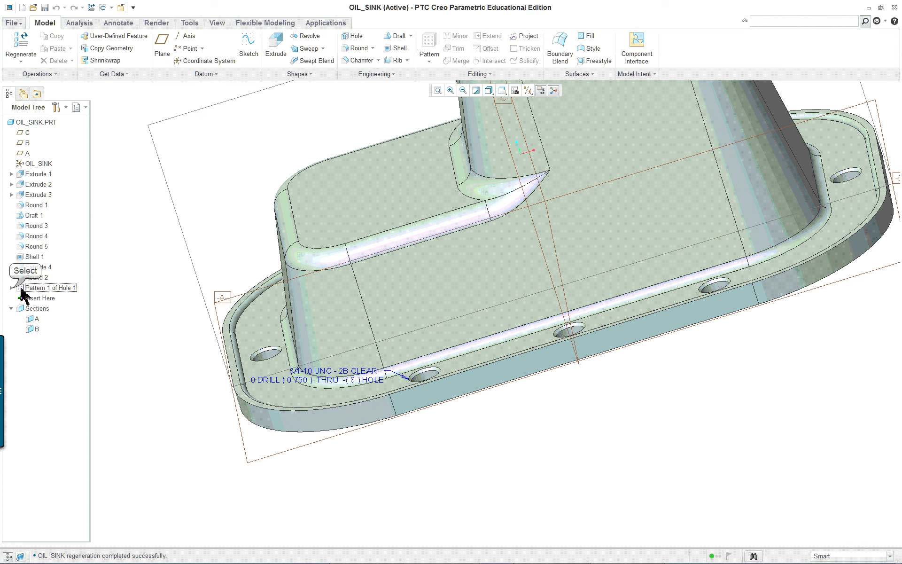
{"action": "left_click", "coordinate": [12, 288]}
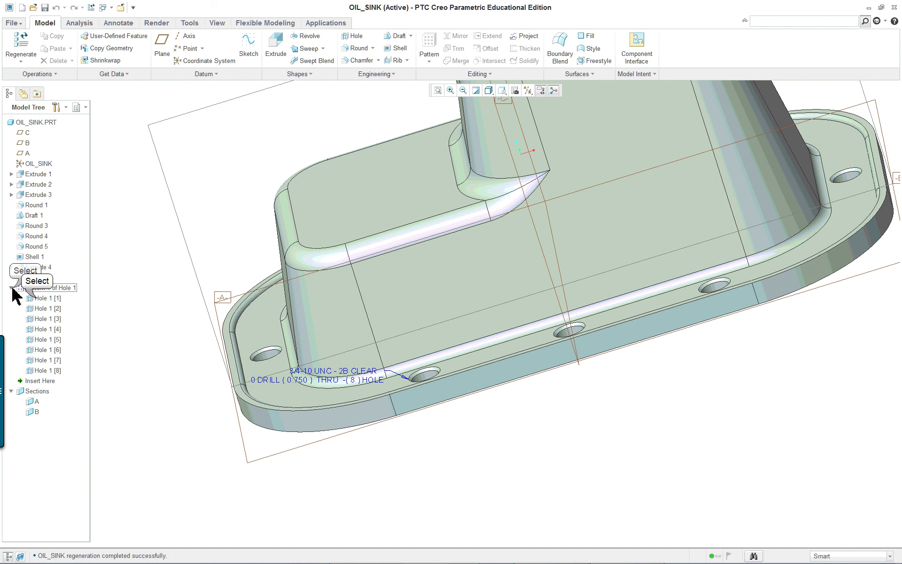
{"action": "right_click", "coordinate": [51, 301]}
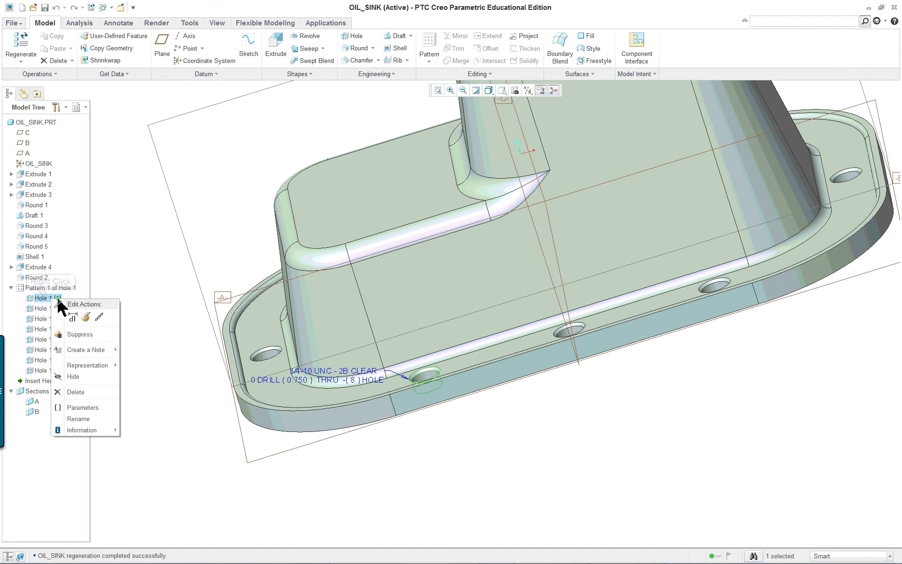
{"action": "left_click", "coordinate": [86, 317]}
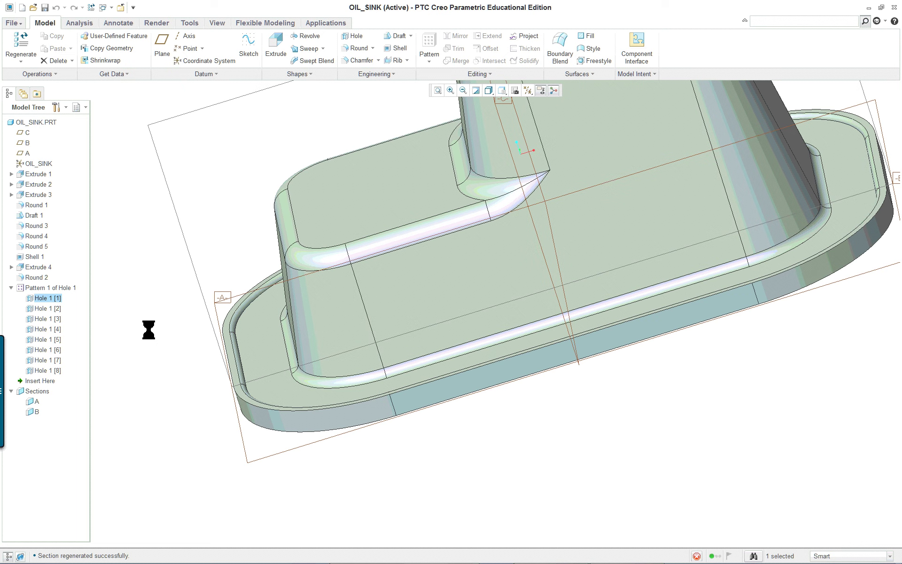
Review the 3/4-10 UNC hole's 4.0000 and 5.0000 placement offsets and finish the redefinition
{"action": "middle_click_drag", "start_coordinate": [350, 317], "coordinate": [464, 324]}
{"action": "scroll", "coordinate": [674, 417], "scroll_direction": "down", "scroll_amount": 2}
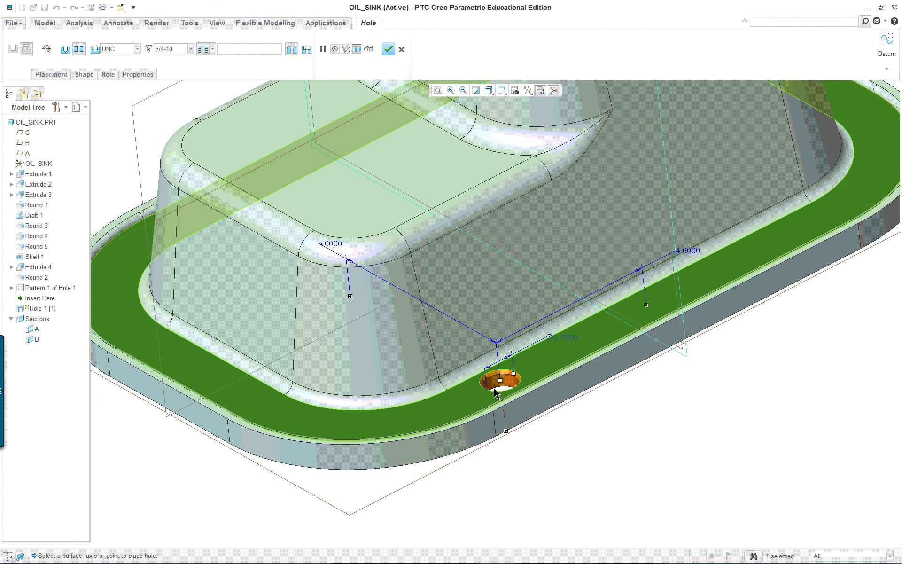
{"action": "scroll", "coordinate": [496, 394], "scroll_direction": "down", "scroll_amount": 2}
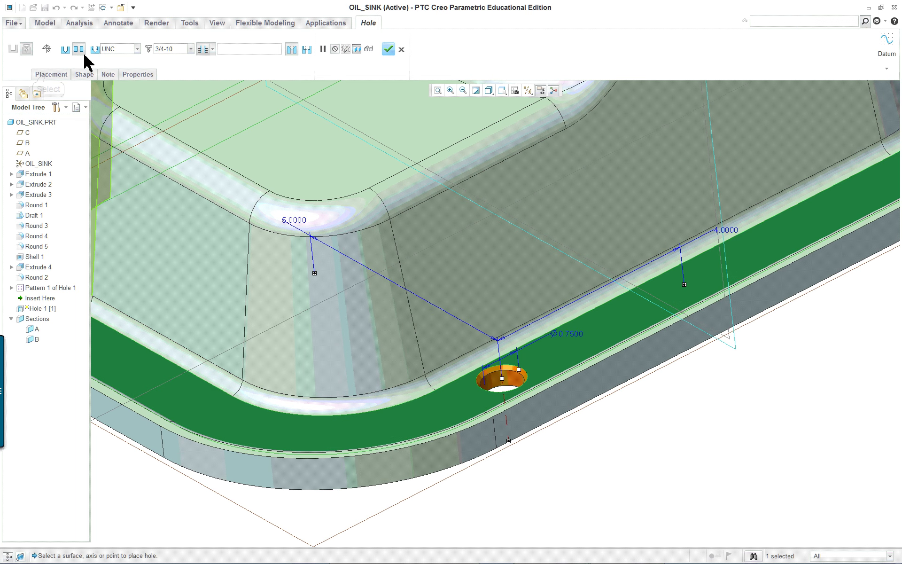
{"action": "left_click", "coordinate": [49, 75]}
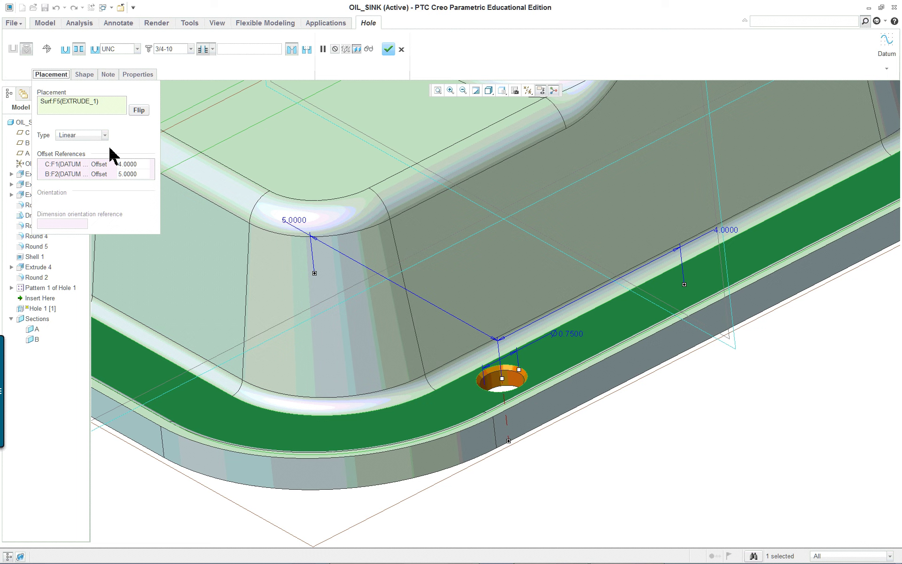
{"action": "scroll", "coordinate": [465, 279], "scroll_direction": "up", "scroll_amount": 3}
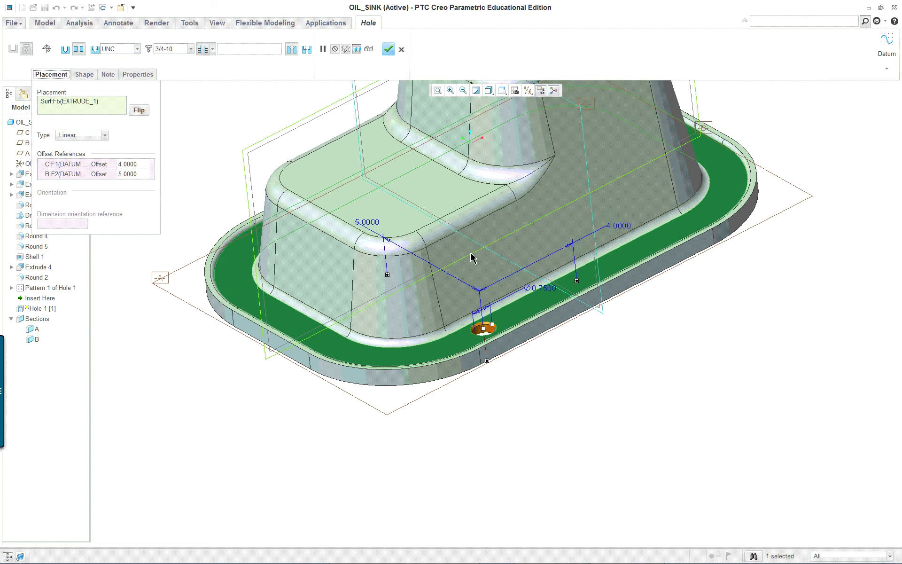
{"action": "scroll", "coordinate": [469, 240], "scroll_direction": "down", "scroll_amount": 2}
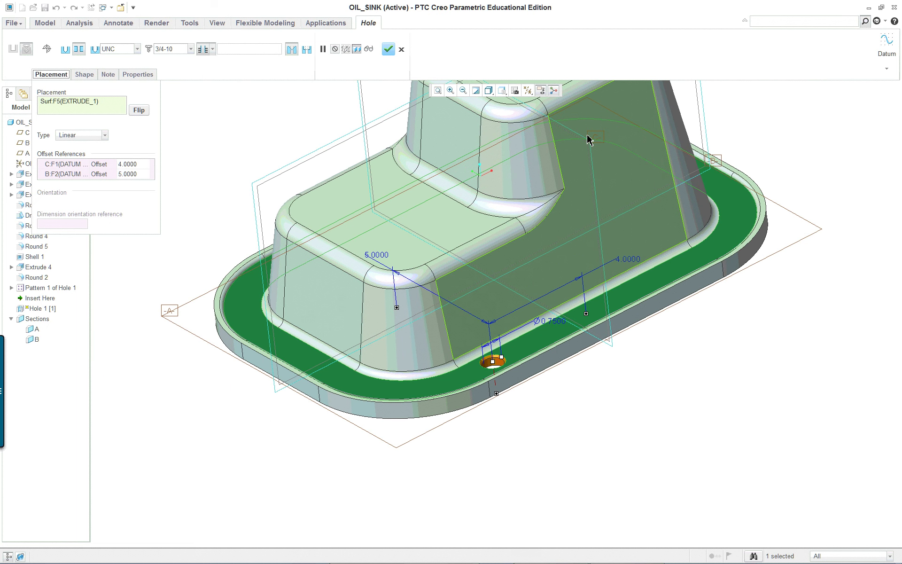
{"action": "mouse_move", "coordinate": [232, 187]}
{"action": "middle_mouse_down"}
{"action": "mouse_move", "coordinate": [268, 193]}
{"action": "mouse_move", "coordinate": [234, 182]}
{"action": "mouse_move", "coordinate": [232, 189]}
{"action": "middle_mouse_up"}
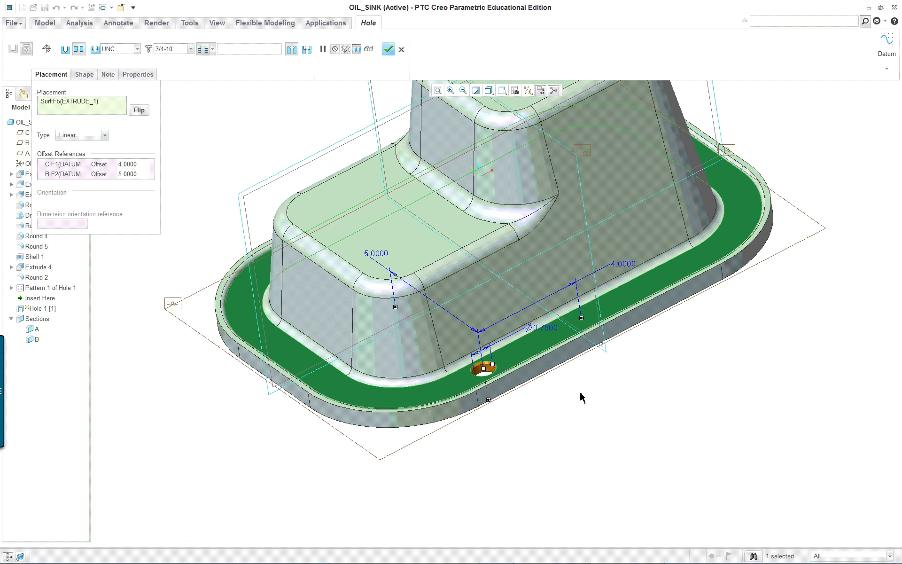
{"action": "middle_click", "coordinate": [182, 146]}
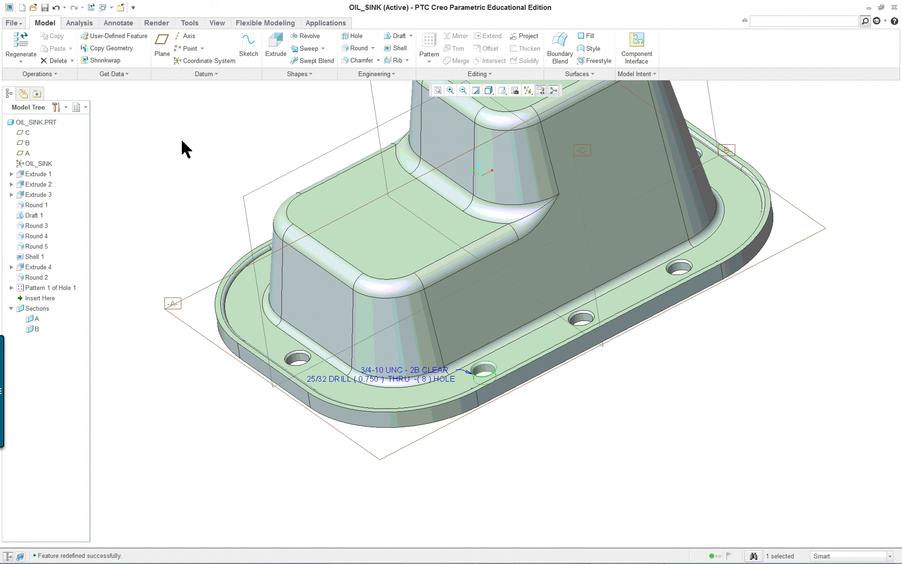
Place a new hole on the flange before the pattern, referenced to datum planes C and A
{"action": "left_click", "coordinate": [47, 301]}
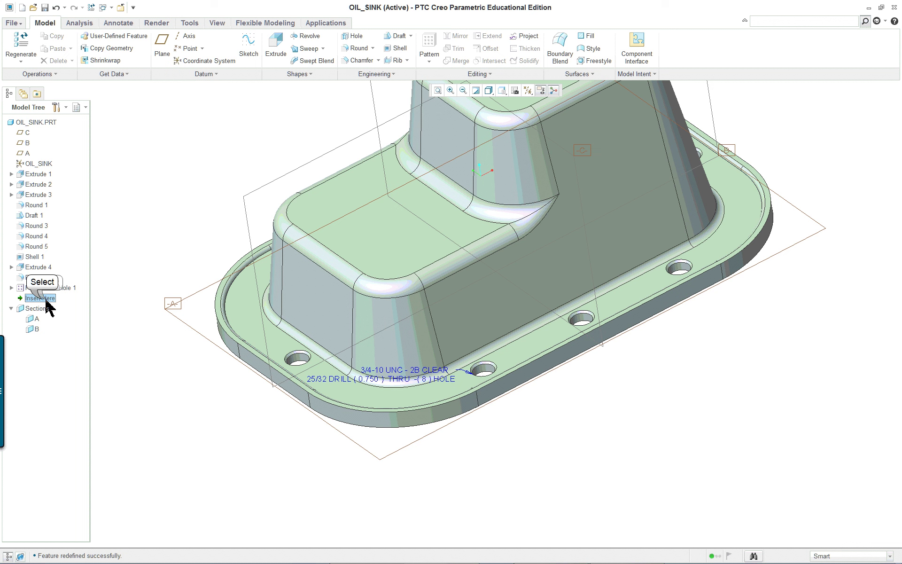
{"action": "left_click_drag", "start_coordinate": [43, 299], "coordinate": [50, 281]}
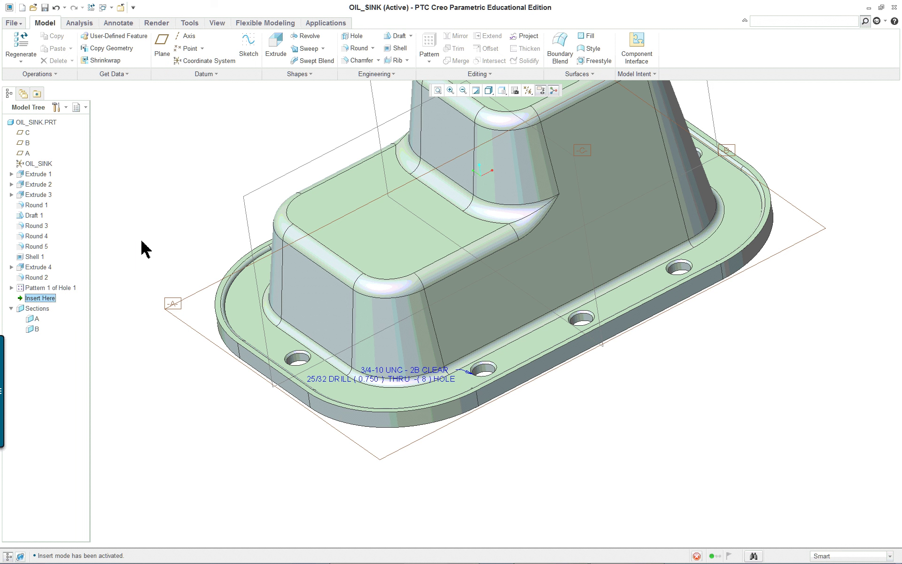
{"action": "left_click", "coordinate": [365, 42]}
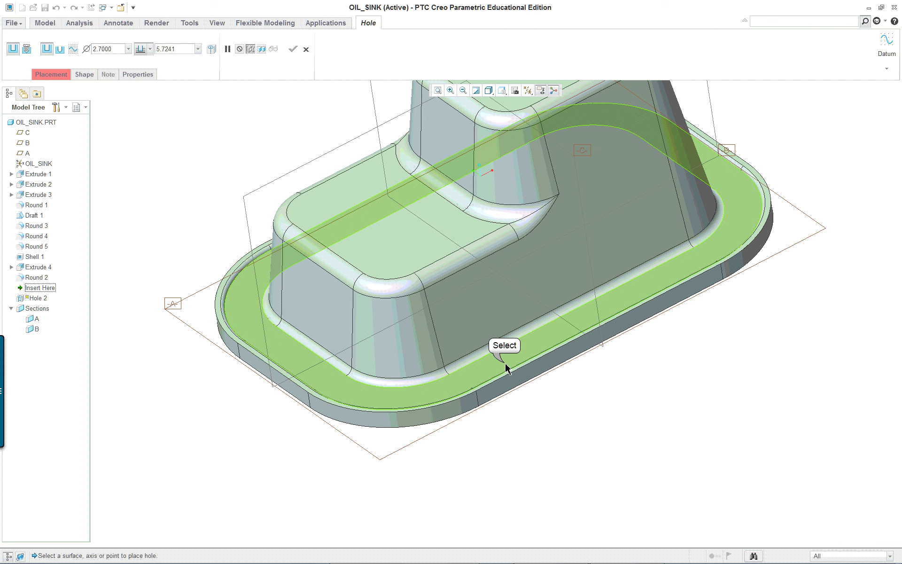
{"action": "left_click", "coordinate": [504, 364]}
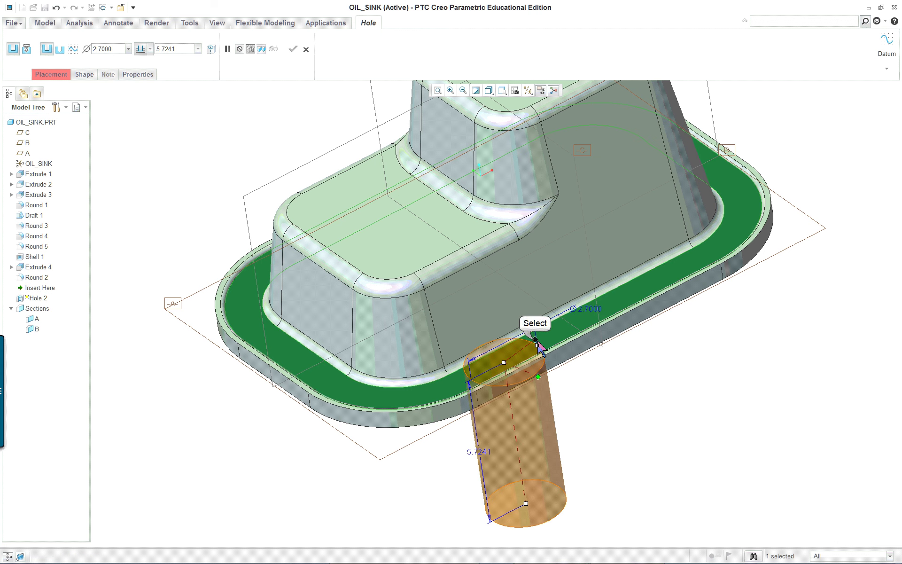
{"action": "left_click_drag", "start_coordinate": [537, 345], "coordinate": [592, 256]}
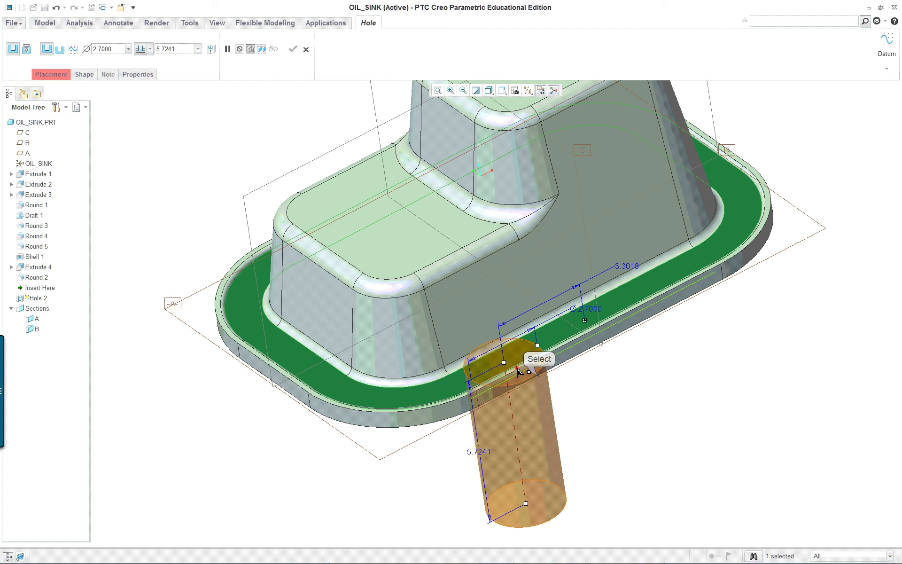
{"action": "left_click_drag", "start_coordinate": [539, 376], "coordinate": [323, 281]}
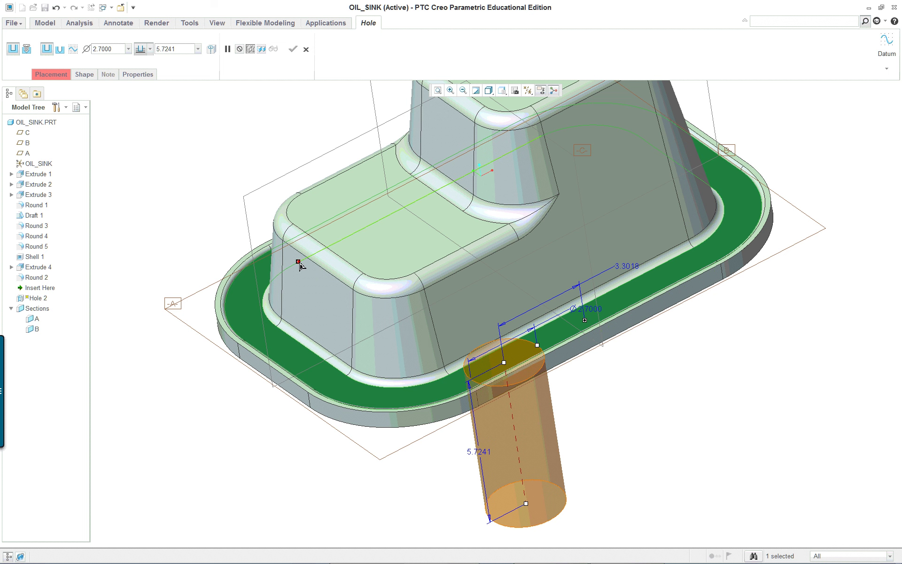
{"action": "left_click_drag", "start_coordinate": [265, 304], "coordinate": [262, 321]}
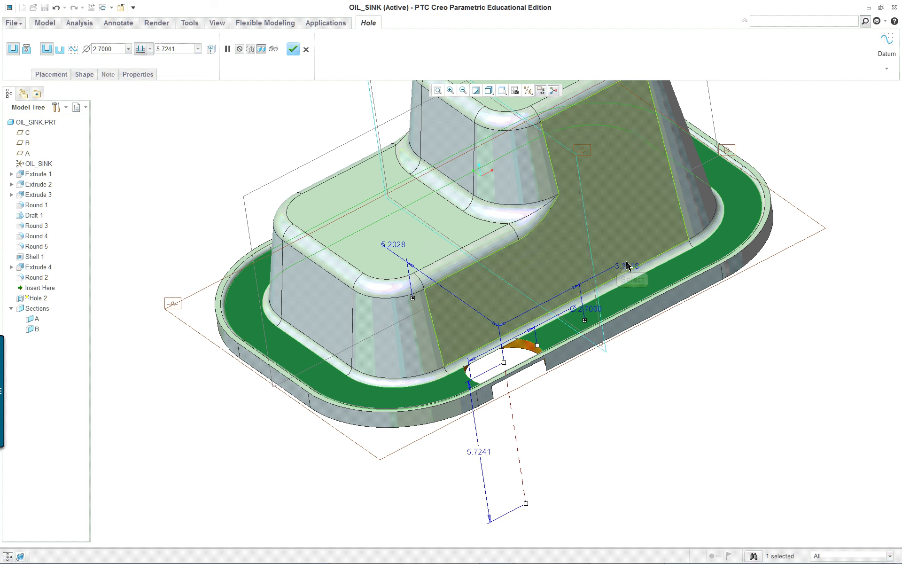
Set the hole offsets to 5.0000 and 4.0000 and shrink its diameter to Ø1.1875
{"action": "double_click", "coordinate": [392, 251]}
{"action": "type", "text": "5"}
{"action": "key", "text": "Return"}
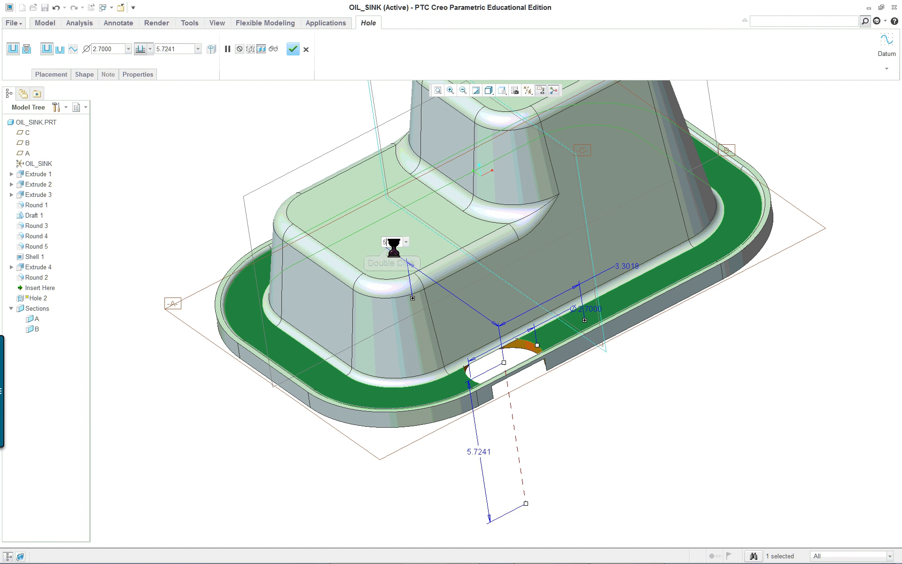
{"action": "double_click", "coordinate": [623, 264]}
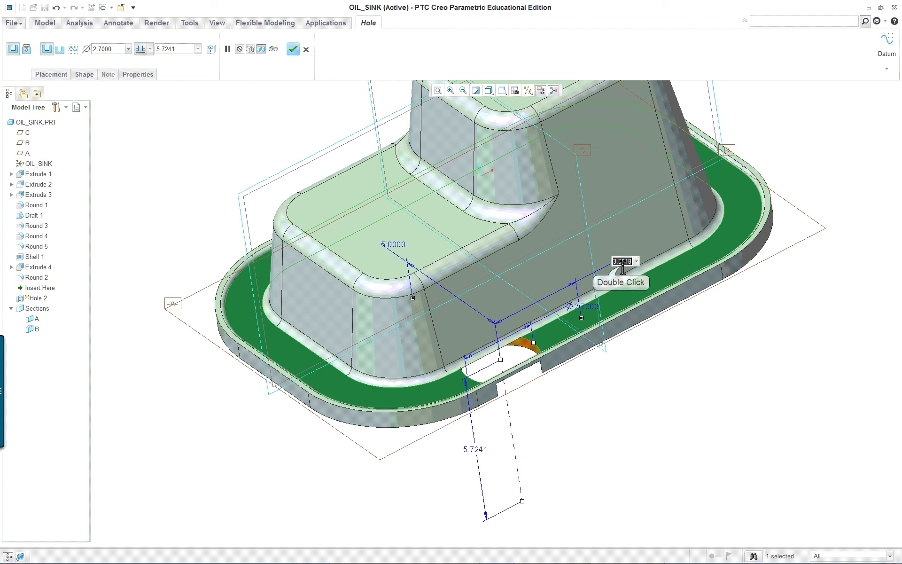
{"action": "type", "text": "4"}
{"action": "key", "text": "Return"}
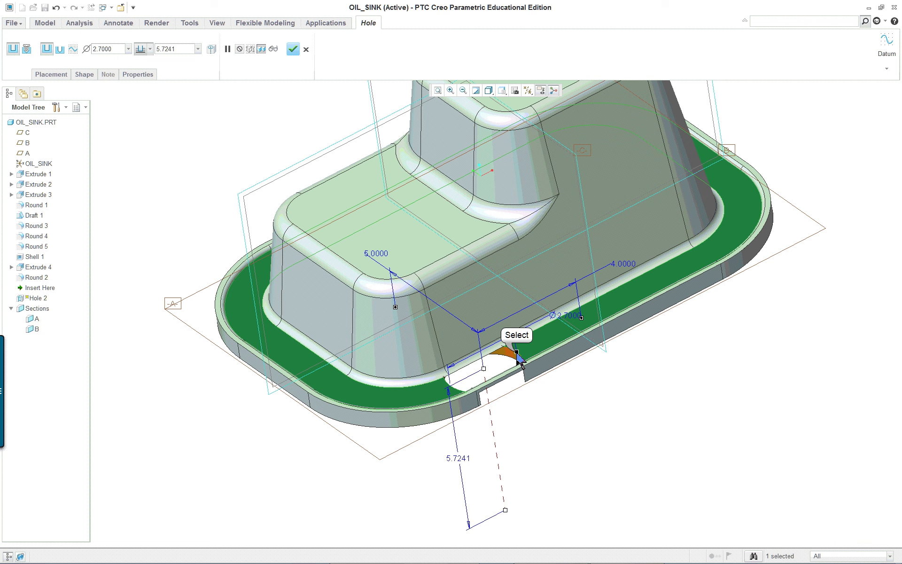
{"action": "left_click_drag", "start_coordinate": [519, 357], "coordinate": [493, 387]}
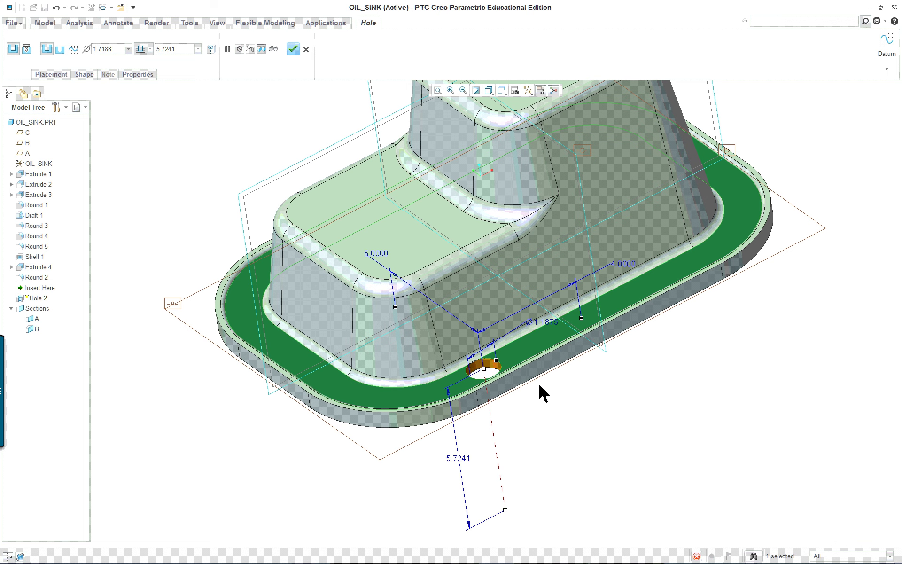
{"action": "scroll", "coordinate": [540, 392], "scroll_direction": "down", "scroll_amount": 6}
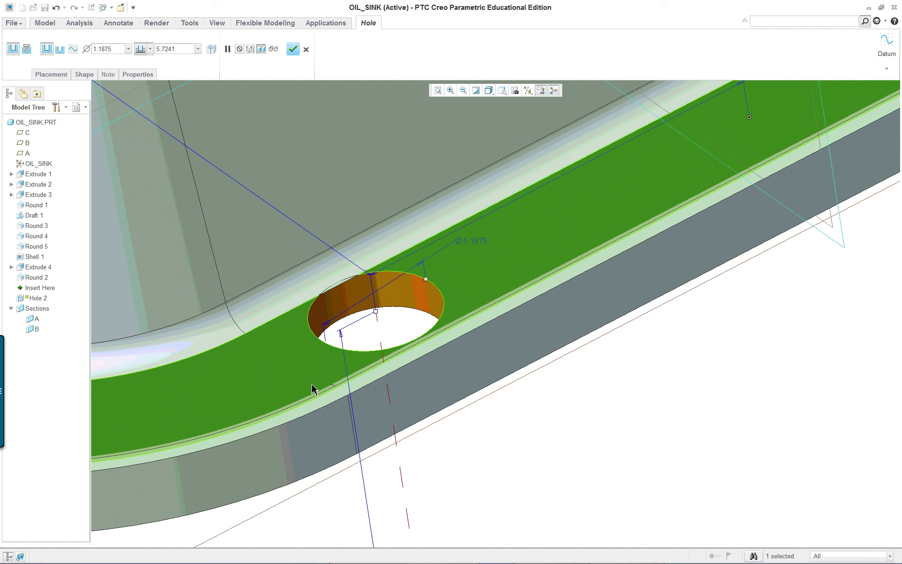
Make Hole 2 a 3/4-10 UNC standard clearance hole, Ø0.7656, with a countersink
{"action": "scroll", "coordinate": [312, 389], "scroll_direction": "down", "scroll_amount": 2}
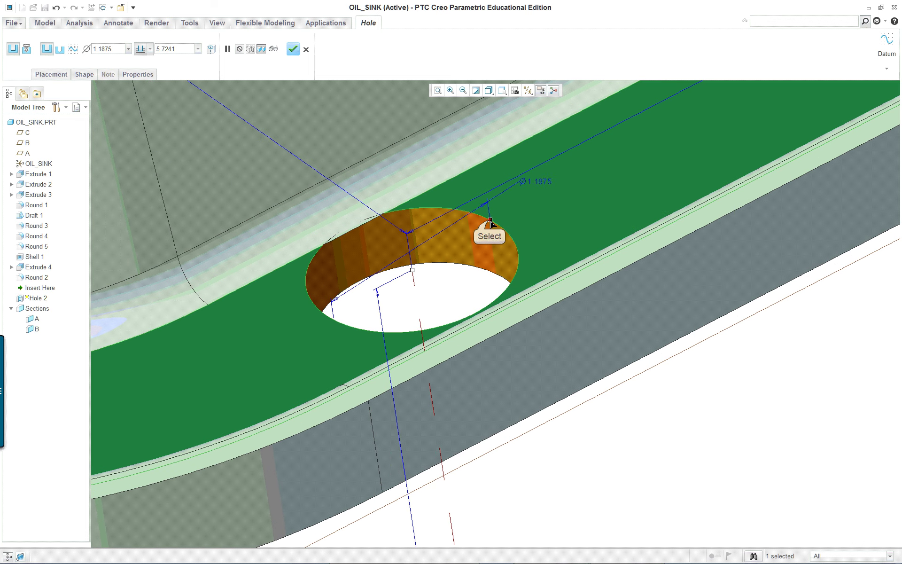
{"action": "left_click_drag", "start_coordinate": [490, 221], "coordinate": [479, 226]}
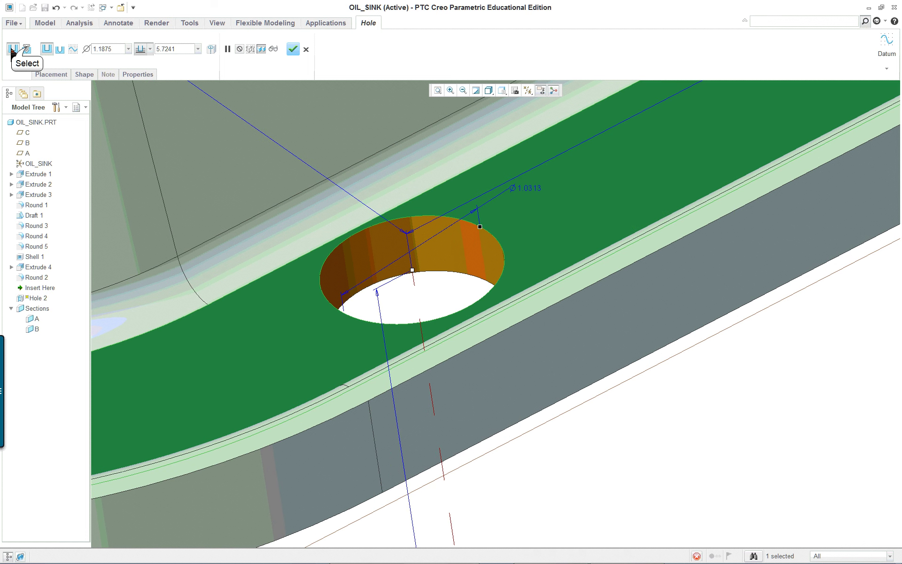
{"action": "left_click", "coordinate": [26, 49]}
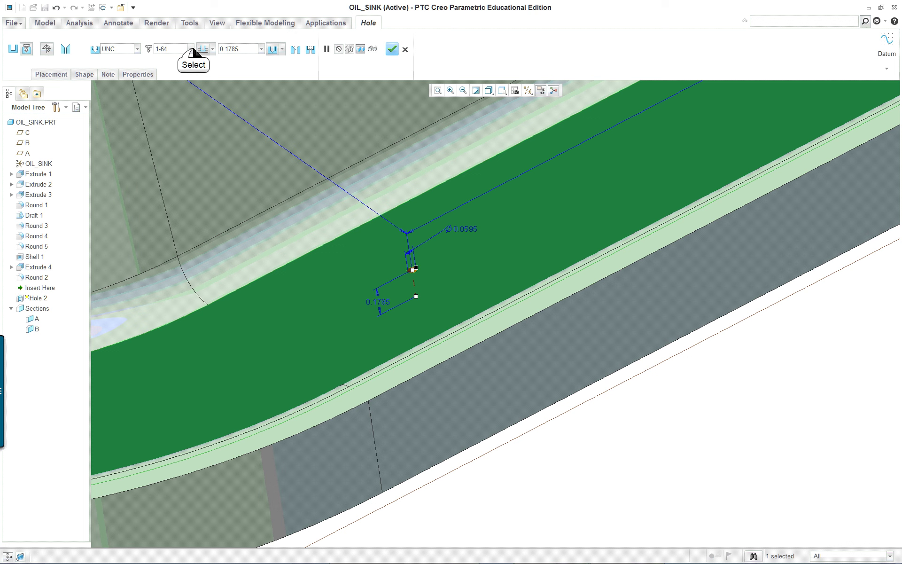
{"action": "left_click", "coordinate": [191, 49]}
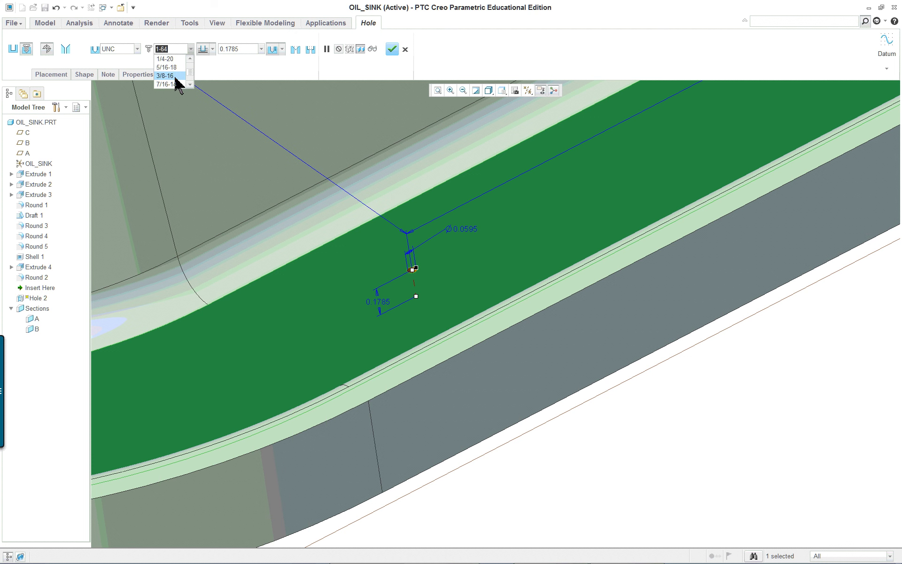
{"action": "scroll", "coordinate": [177, 80], "scroll_direction": "down", "scroll_amount": 2}
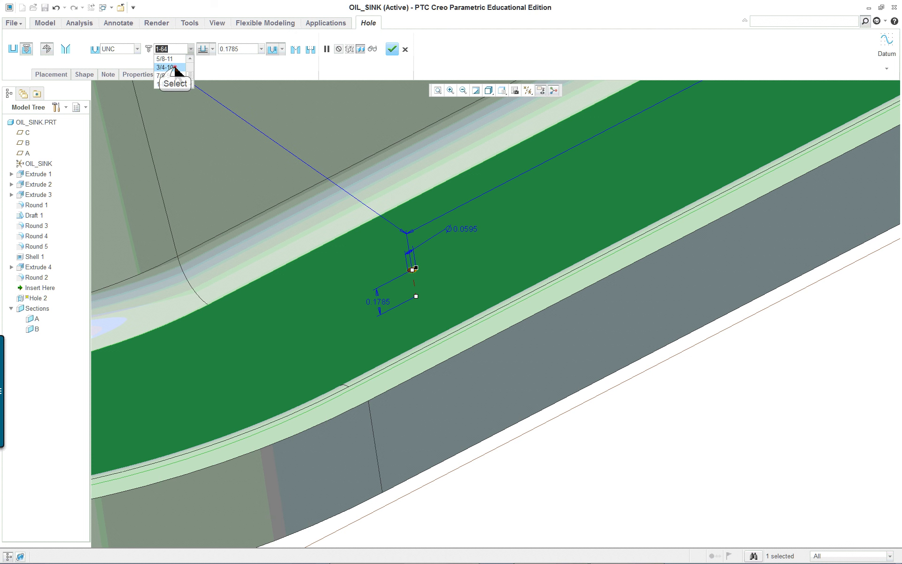
{"action": "left_click", "coordinate": [174, 68]}
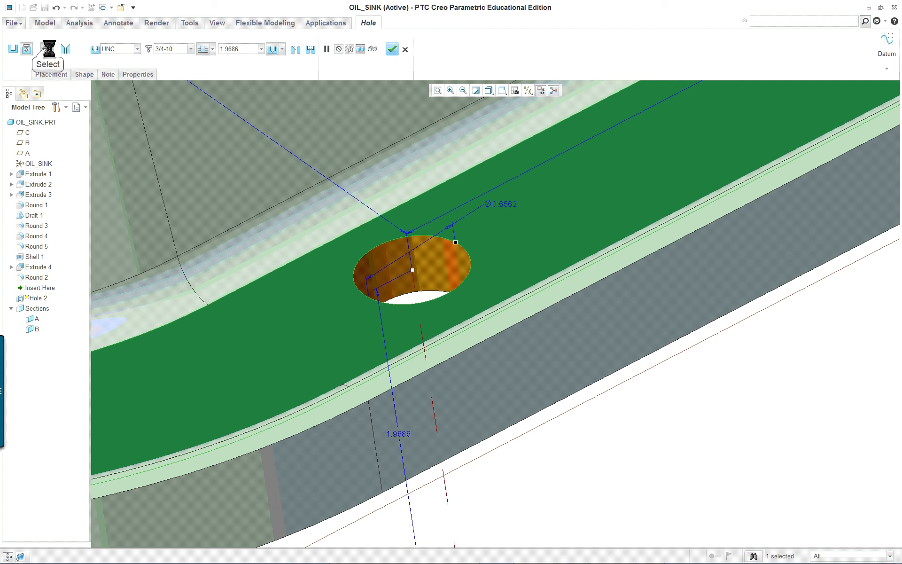
{"action": "left_click", "coordinate": [78, 49]}
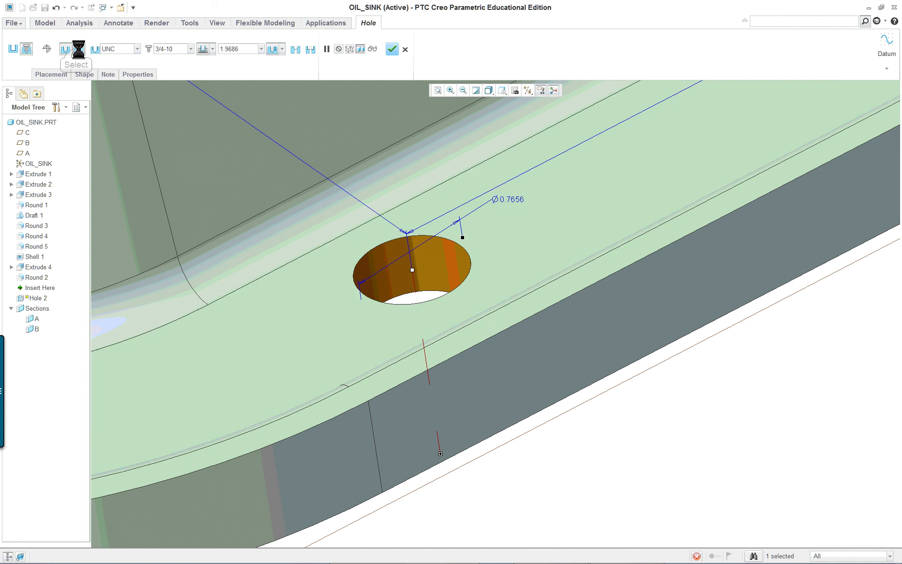
{"action": "left_click", "coordinate": [291, 49]}
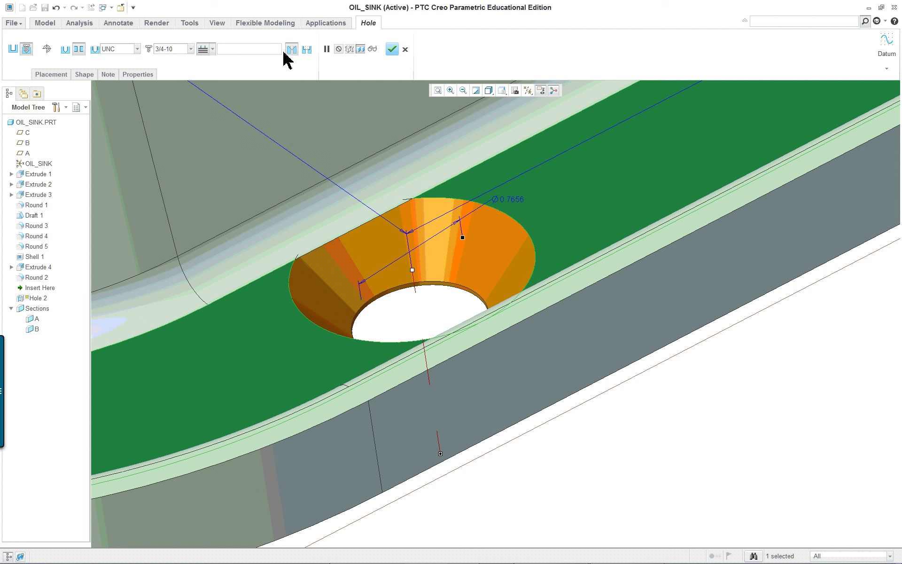
{"action": "left_click", "coordinate": [85, 74]}
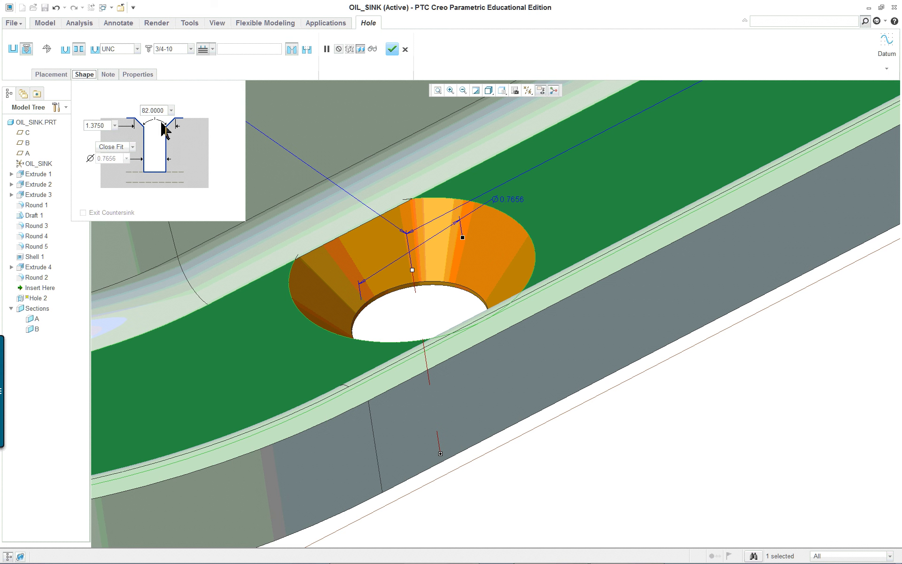
Set the countersink diameter to 0.8500 and make the hole Through All
{"action": "left_click", "coordinate": [107, 126]}
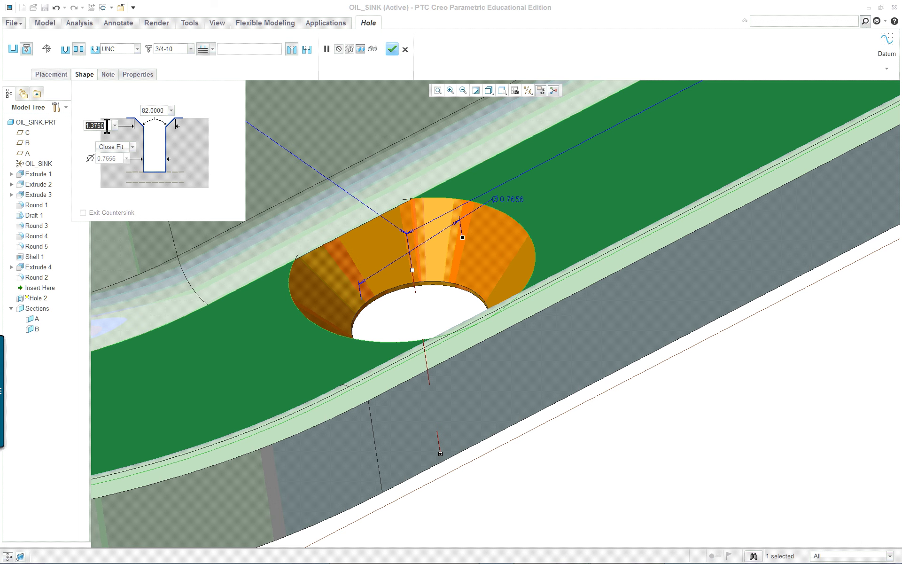
{"action": "key", "text": "BackSpace"}
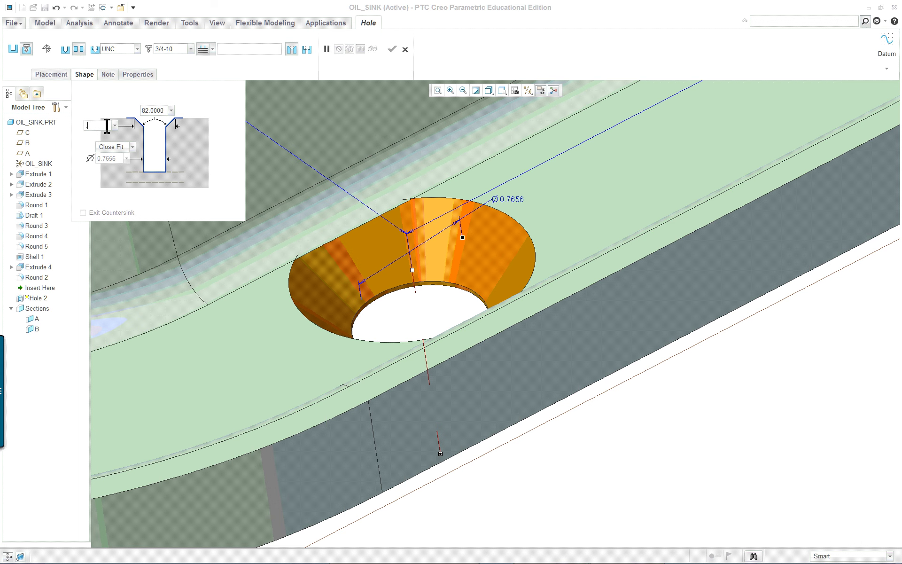
{"action": "key", "text": "Return"}
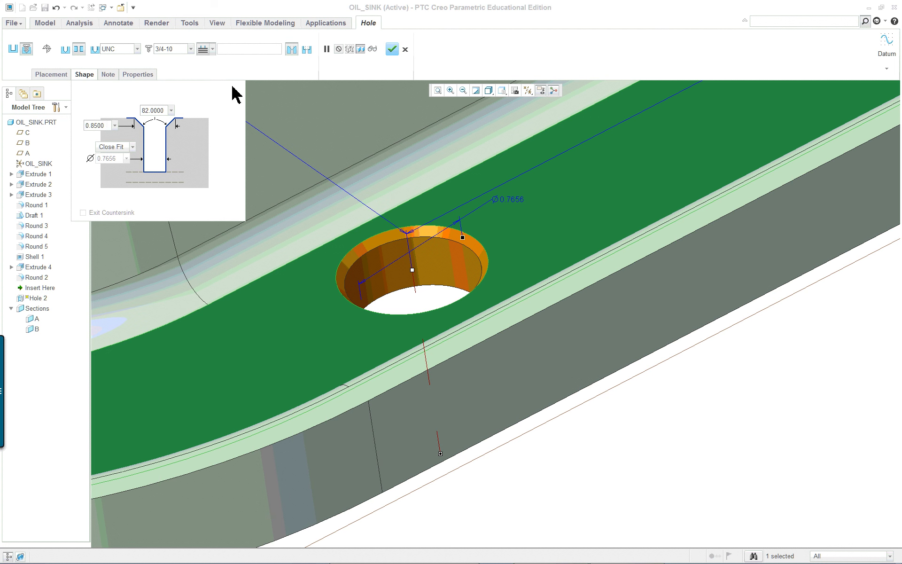
{"action": "left_click", "coordinate": [212, 49]}
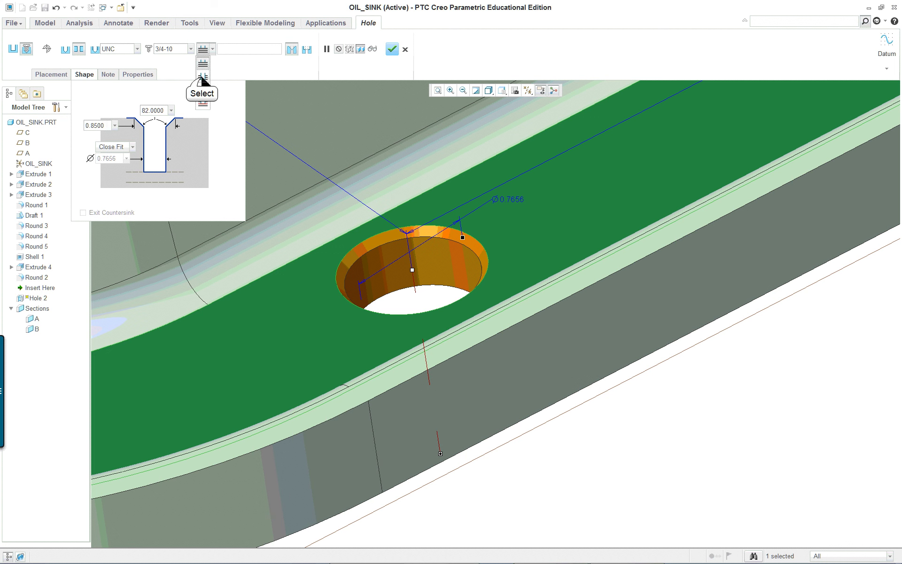
{"action": "left_click", "coordinate": [202, 77]}
Add a 0.8500 exit countersink and finish Hole 2
{"action": "left_click", "coordinate": [82, 212]}
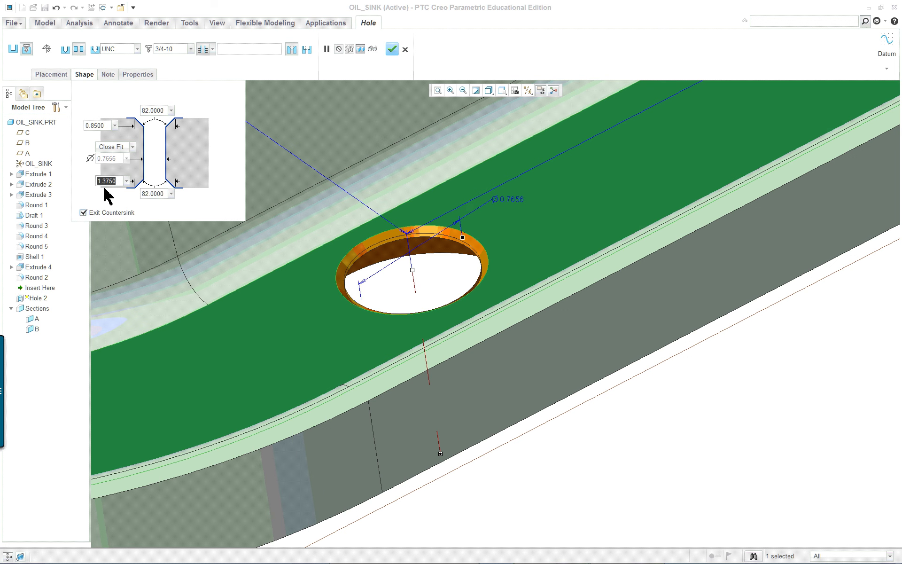
{"action": "key", "text": "BackSpace"}
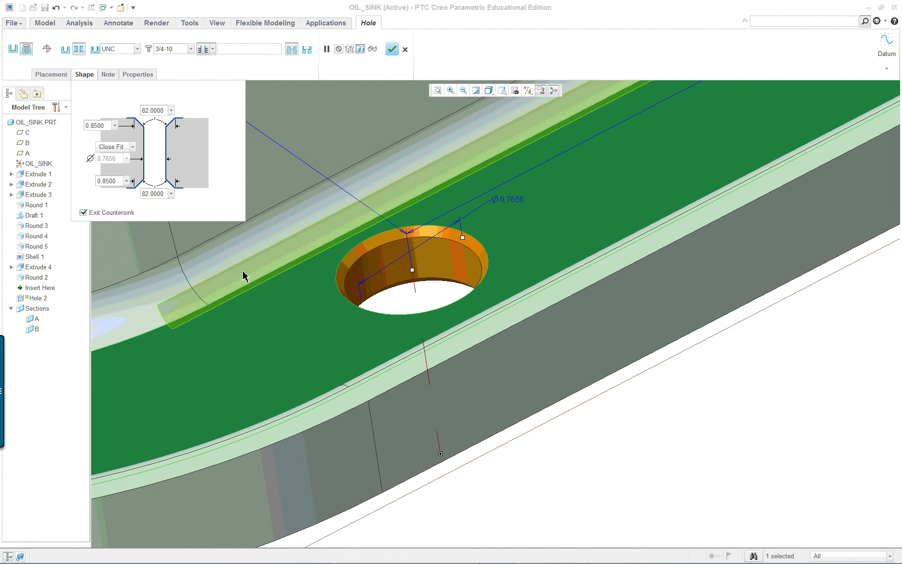
{"action": "scroll", "coordinate": [376, 409], "scroll_direction": "down", "scroll_amount": 3}
{"action": "scroll", "coordinate": [379, 399], "scroll_direction": "down", "scroll_amount": 2}
{"action": "scroll", "coordinate": [378, 385], "scroll_direction": "up", "scroll_amount": 5}
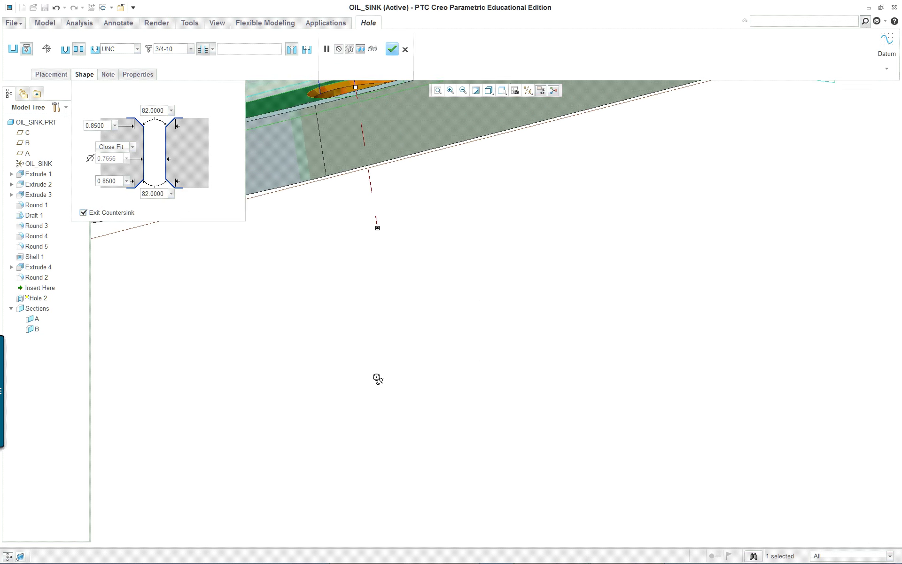
{"action": "scroll", "coordinate": [381, 392], "scroll_direction": "down", "scroll_amount": 5}
{"action": "scroll", "coordinate": [384, 402], "scroll_direction": "up", "scroll_amount": 2}
{"action": "scroll", "coordinate": [386, 409], "scroll_direction": "down", "scroll_amount": 2}
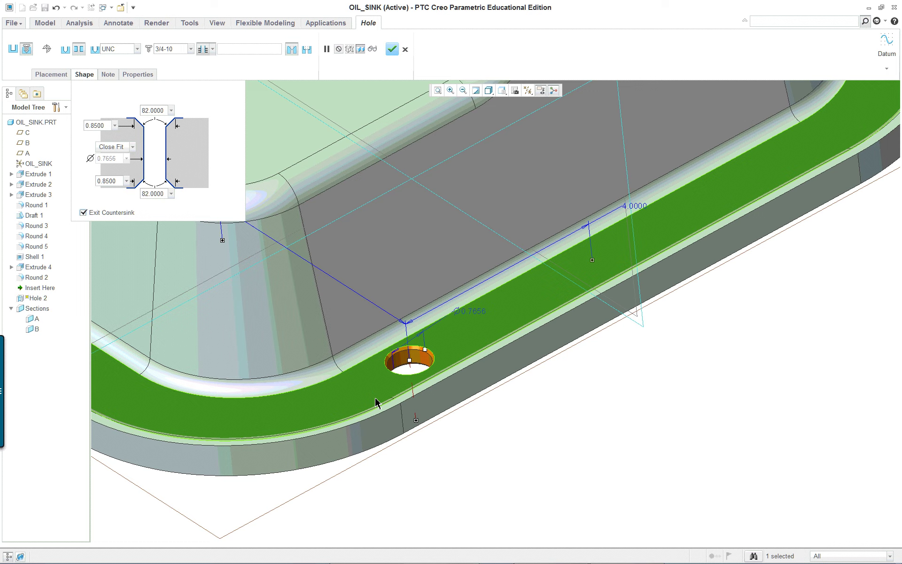
{"action": "middle_click_drag", "start_coordinate": [379, 404], "coordinate": [413, 419]}
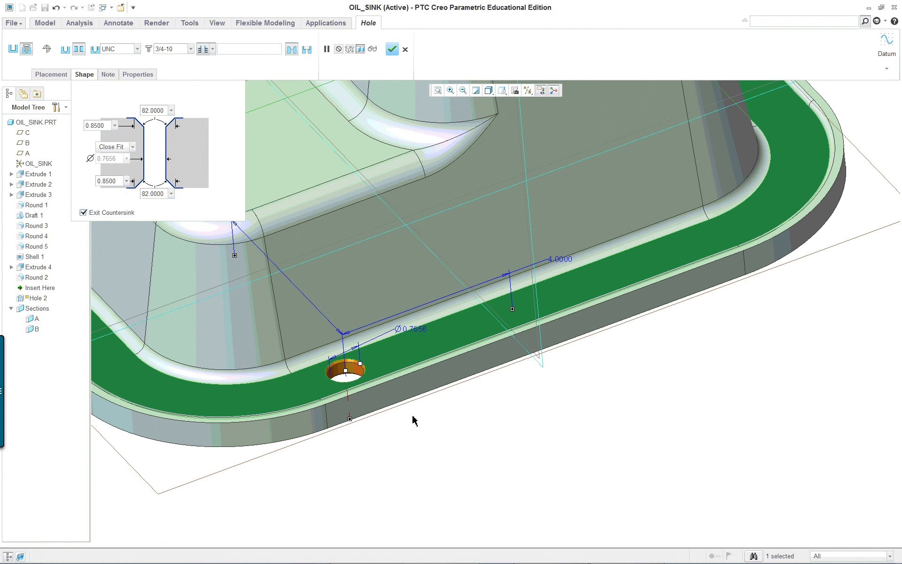
{"action": "middle_click", "coordinate": [418, 438]}
{"action": "right_click", "coordinate": [403, 460]}
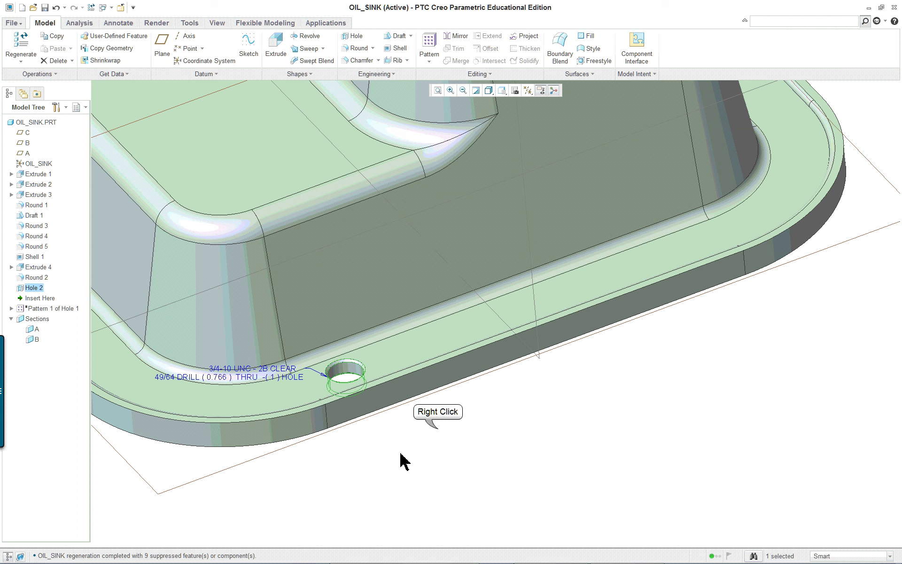
{"action": "right_click", "coordinate": [438, 428]}
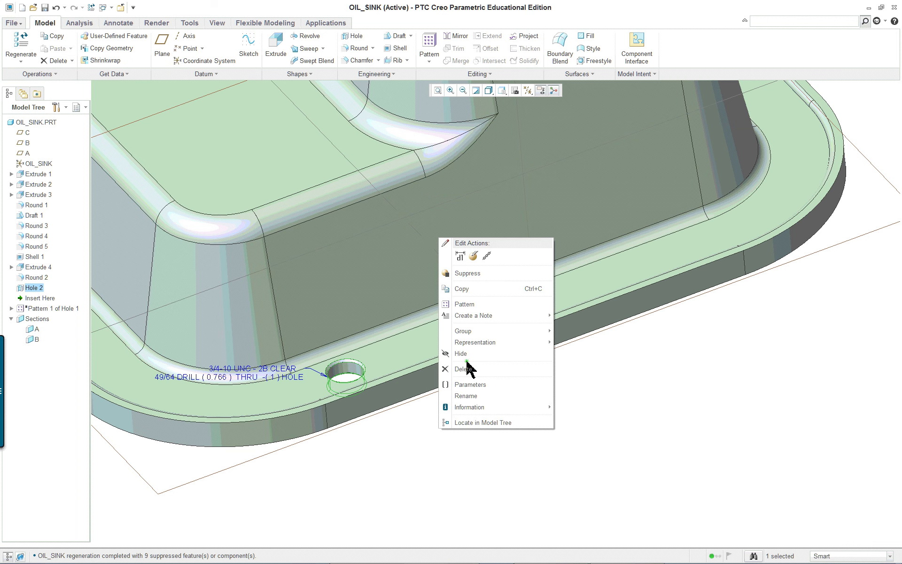
Start a pattern of Hole 2 and change its type from Dimension to Table, with TABLE1 active
{"action": "left_click", "coordinate": [470, 305]}
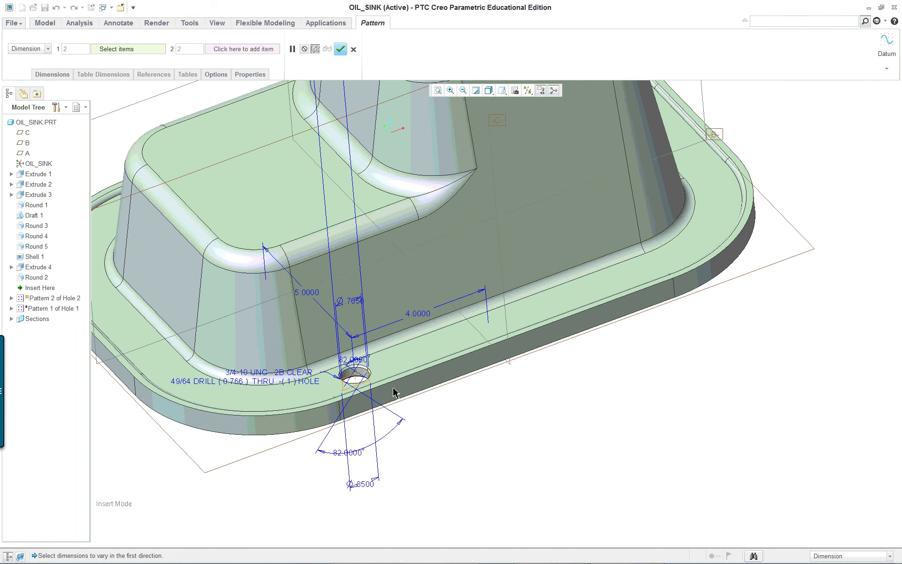
{"action": "scroll", "coordinate": [393, 391], "scroll_direction": "up", "scroll_amount": 3}
{"action": "scroll", "coordinate": [404, 417], "scroll_direction": "down", "scroll_amount": 3}
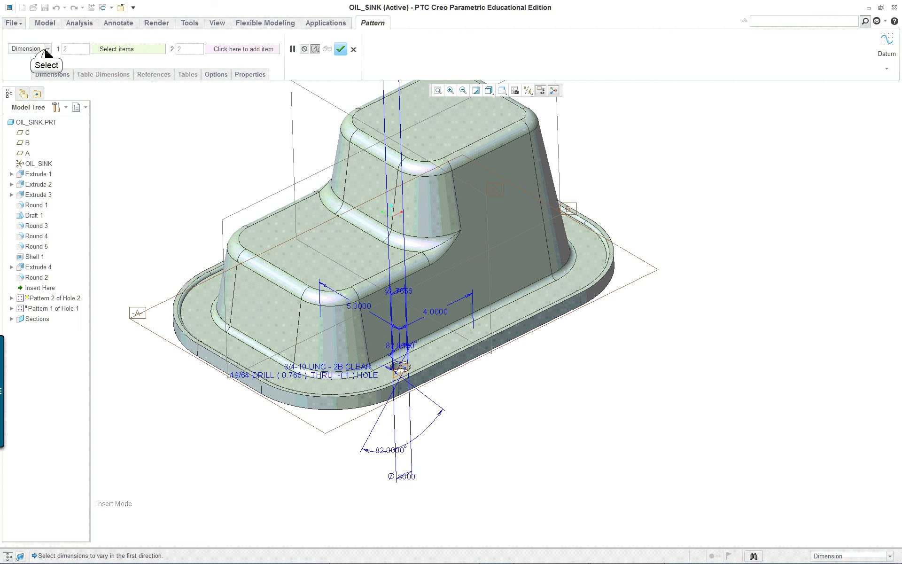
{"action": "left_click", "coordinate": [45, 48]}
{"action": "scroll", "coordinate": [40, 71], "scroll_direction": "down", "scroll_amount": 2}
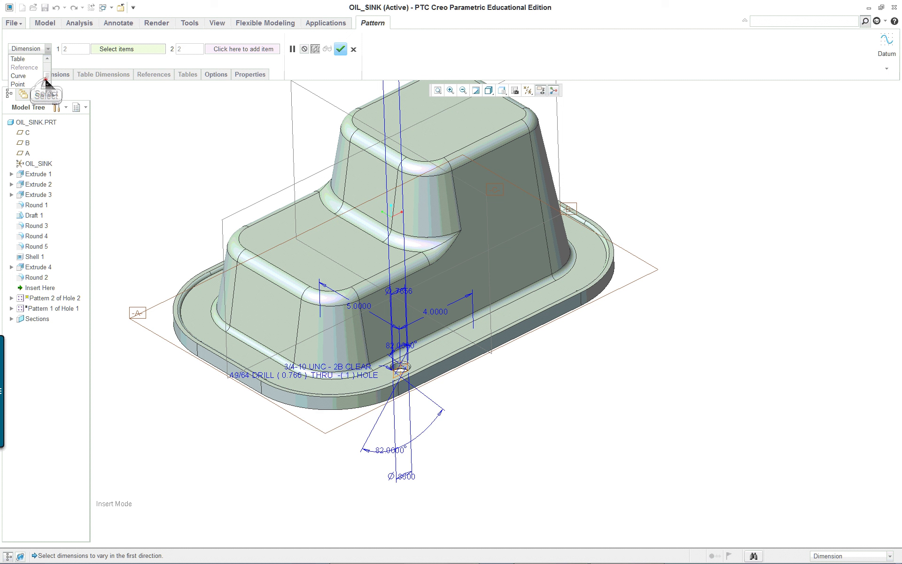
{"action": "scroll", "coordinate": [47, 80], "scroll_direction": "up", "scroll_amount": 1}
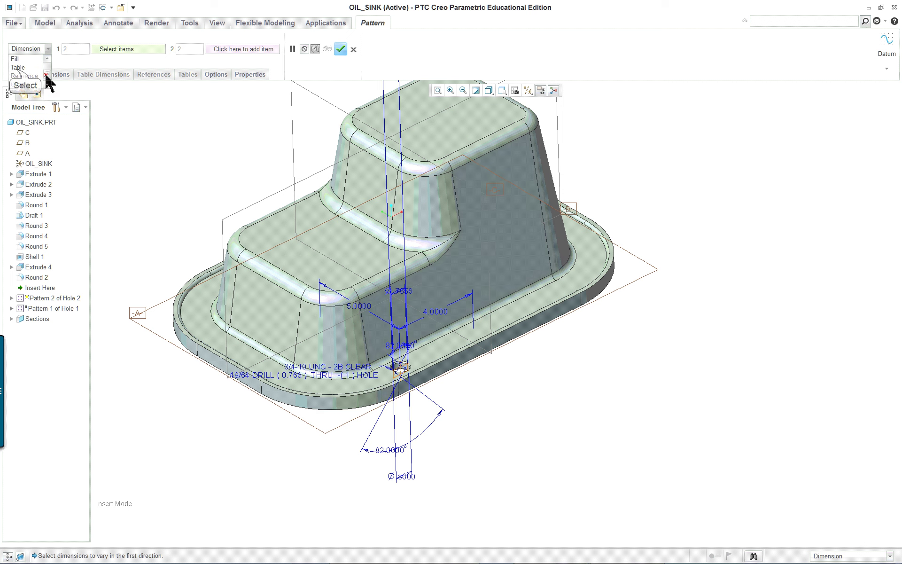
{"action": "left_click", "coordinate": [18, 67]}
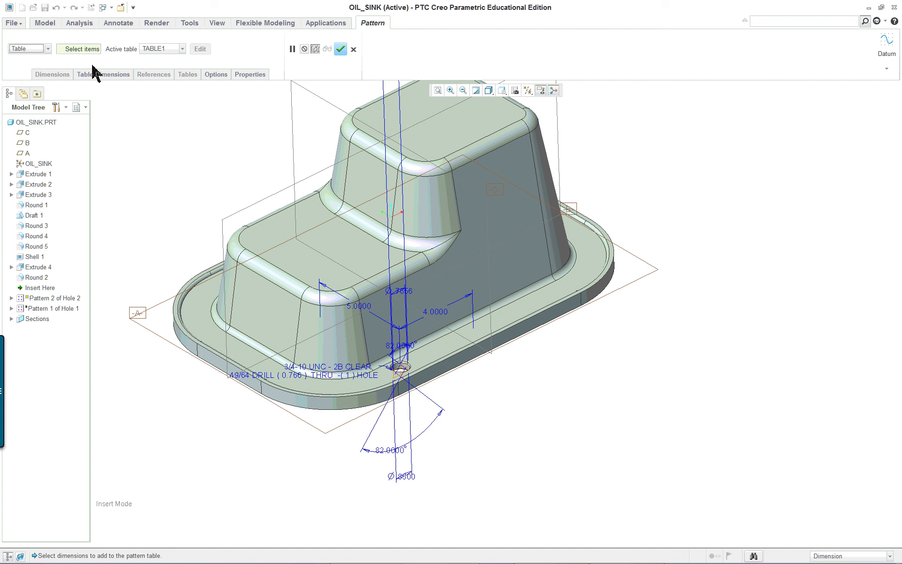
Add the 4.0000 and 5.0000 dimensions to TABLE1 and open it in Pro/TABLE
{"action": "left_click", "coordinate": [436, 317]}
{"action": "left_click", "coordinate": [436, 316]}
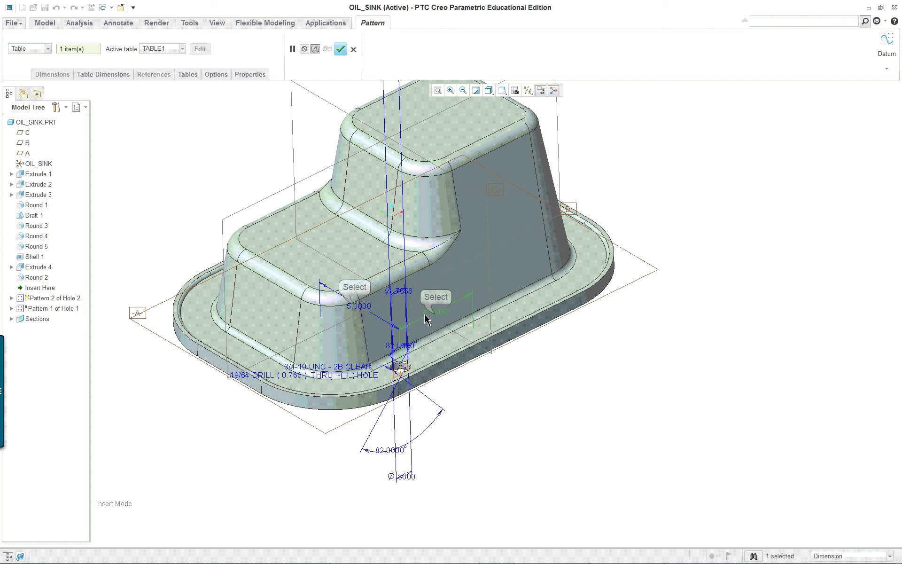
{"action": "left_click", "coordinate": [356, 307]}
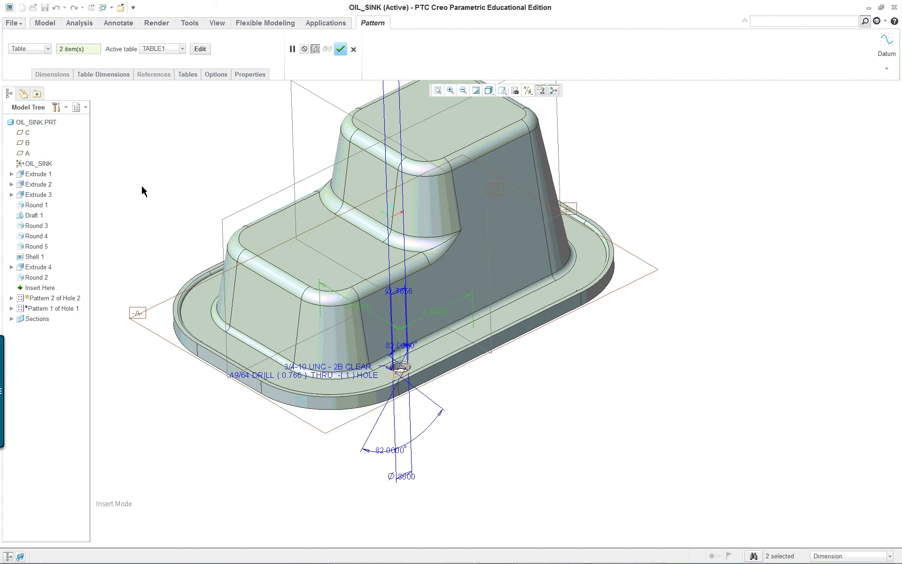
{"action": "left_click", "coordinate": [200, 50]}
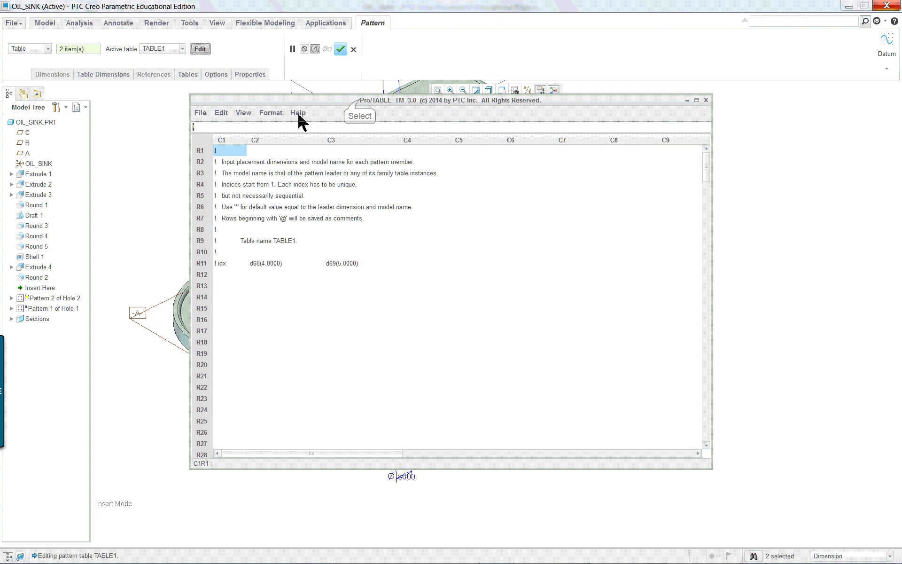
Browse the Pro/TABLE File, Edit and View menus, close the editor, and cancel the Hole 2 table pattern
{"action": "left_click", "coordinate": [200, 114]}
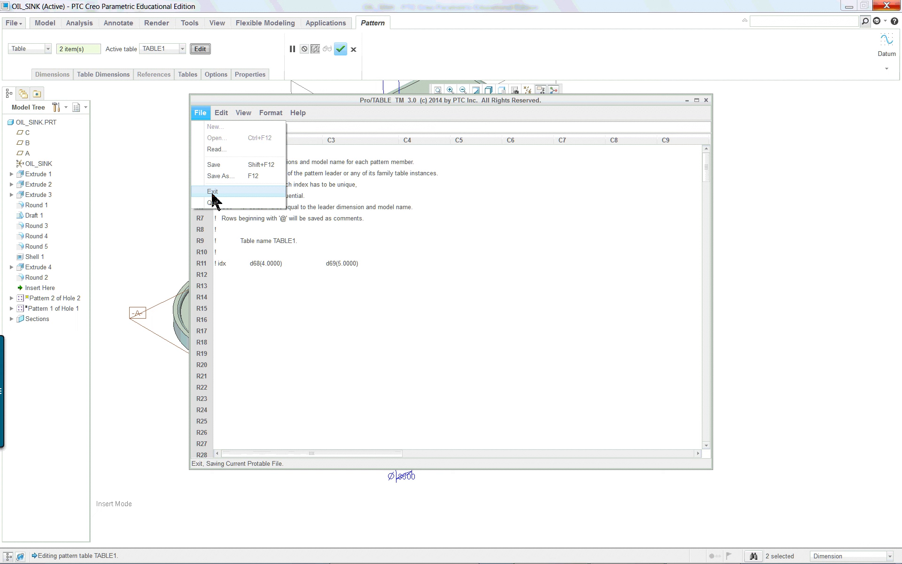
{"action": "left_click", "coordinate": [235, 192]}
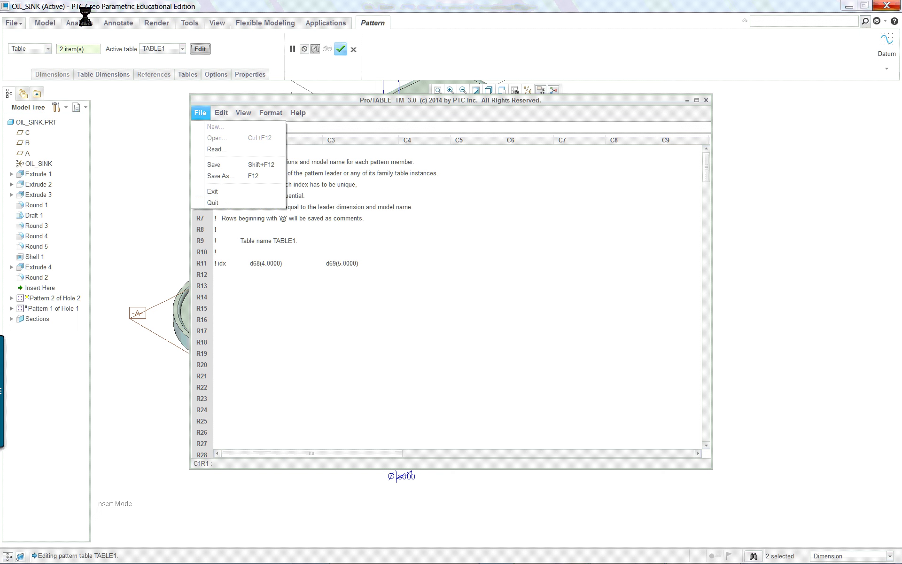
{"action": "left_click", "coordinate": [221, 113]}
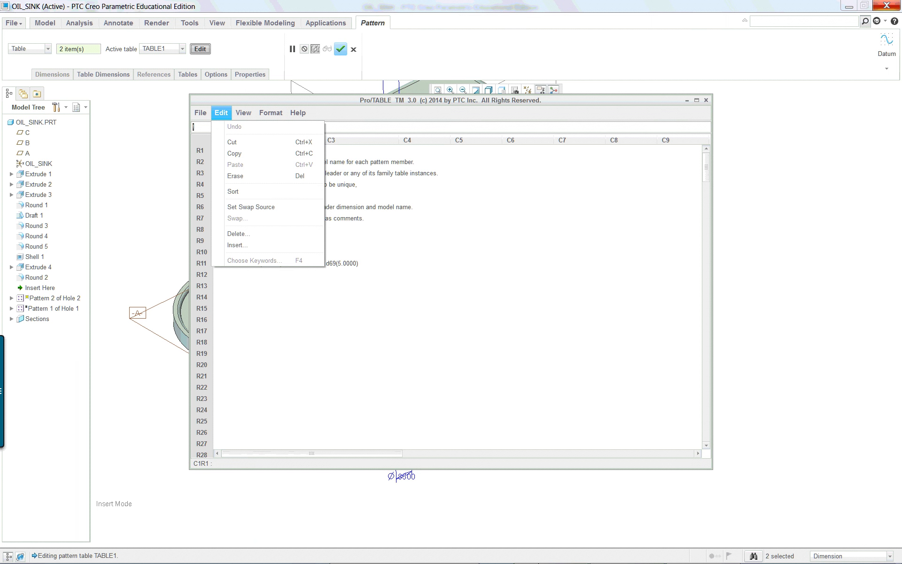
{"action": "mouse_move", "coordinate": [562, 560]}
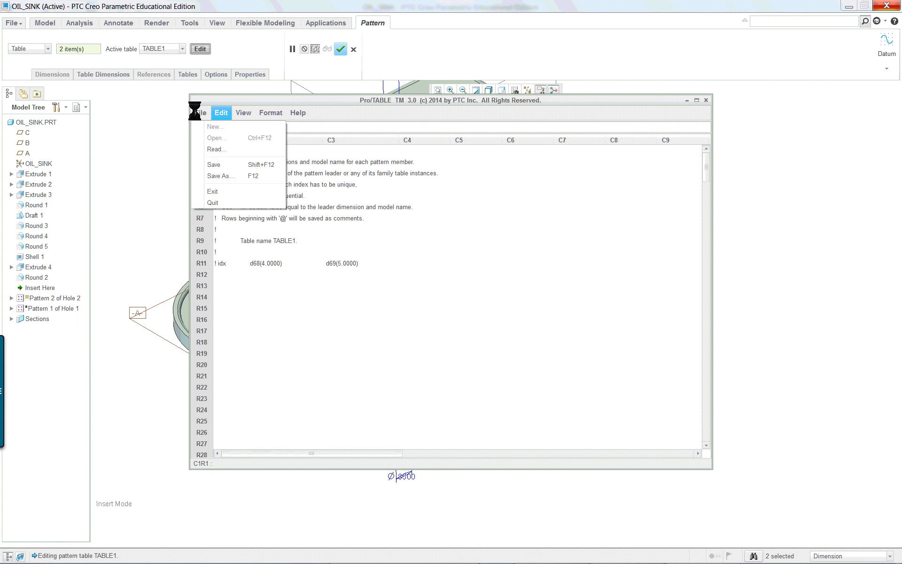
{"action": "left_click", "coordinate": [706, 100]}
{"action": "left_click", "coordinate": [706, 100]}
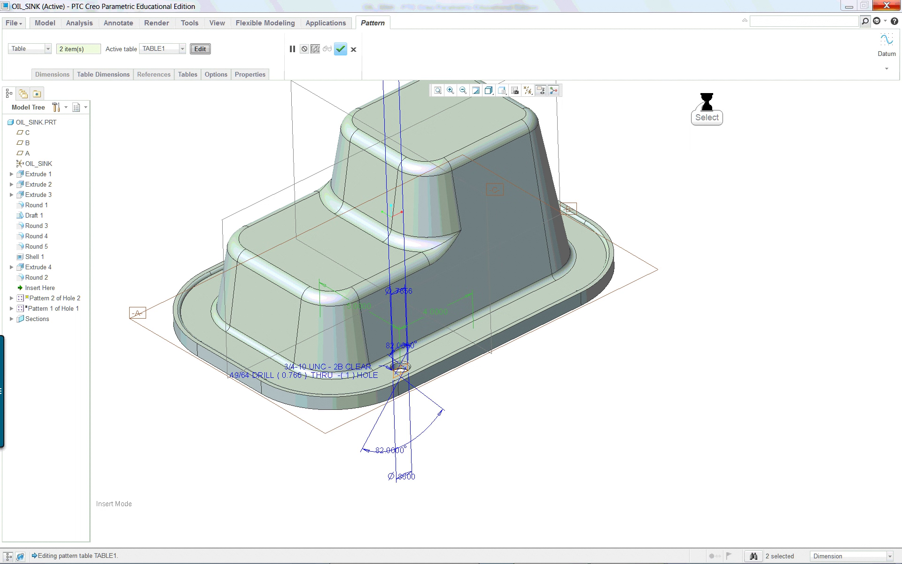
{"action": "left_click", "coordinate": [353, 49]}
Discard and undo Hole 2, move Insert Here below Pattern 1 of Hole 1, and edit that pattern's definition
{"action": "left_click", "coordinate": [450, 301]}
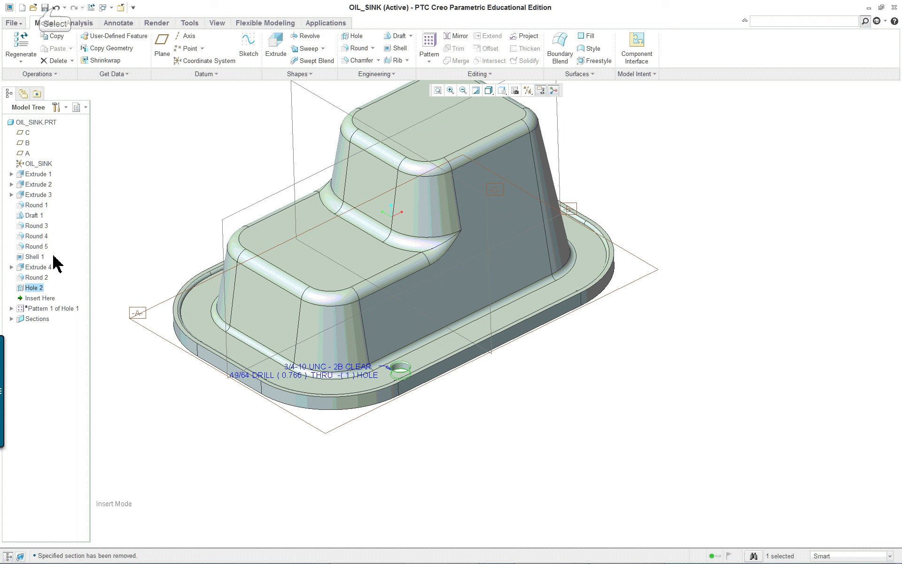
{"action": "left_click", "coordinate": [55, 8]}
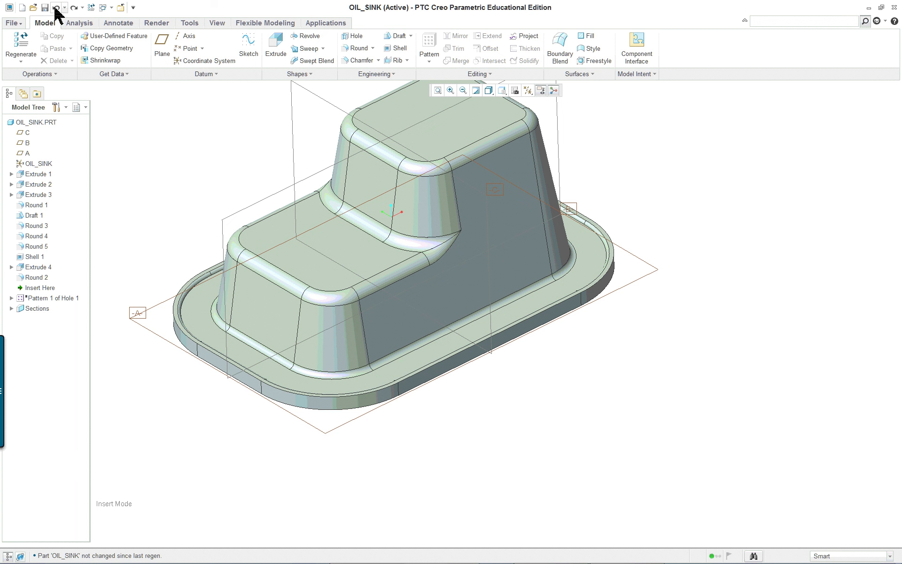
{"action": "left_click", "coordinate": [44, 290]}
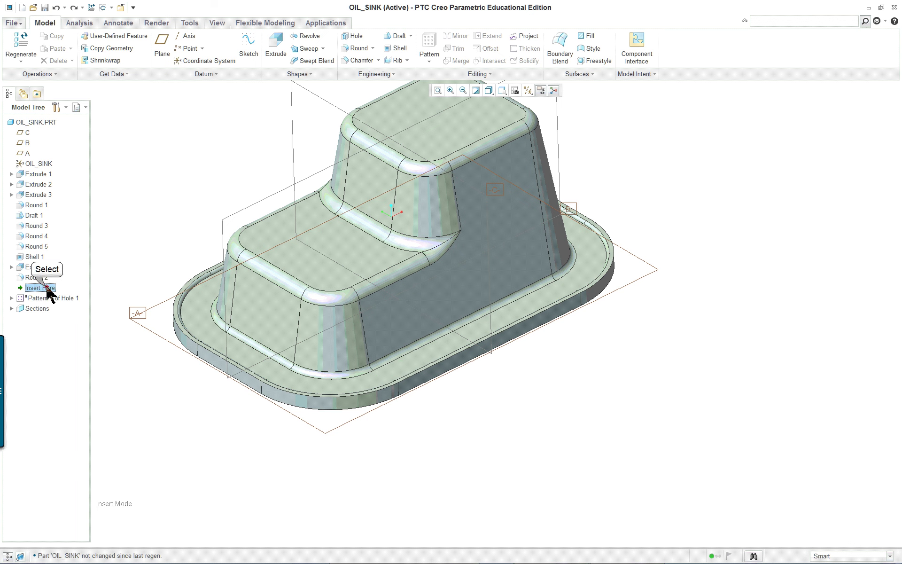
{"action": "left_click_drag", "start_coordinate": [50, 290], "coordinate": [49, 306]}
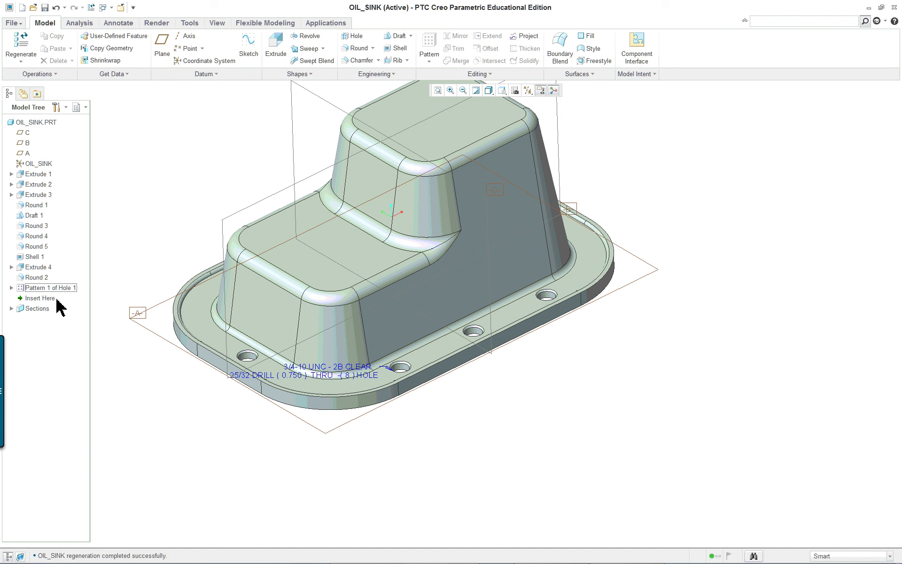
{"action": "right_click", "coordinate": [66, 290]}
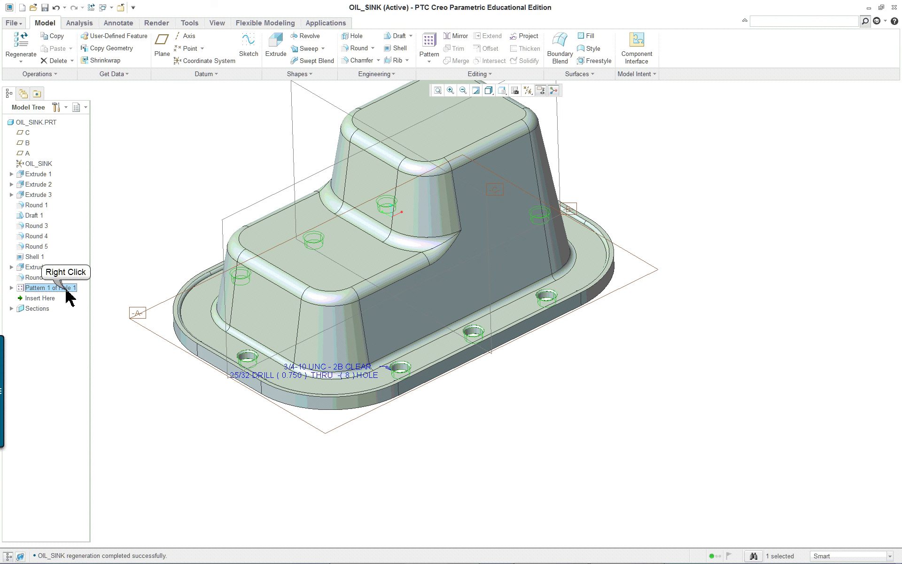
{"action": "left_click", "coordinate": [101, 308]}
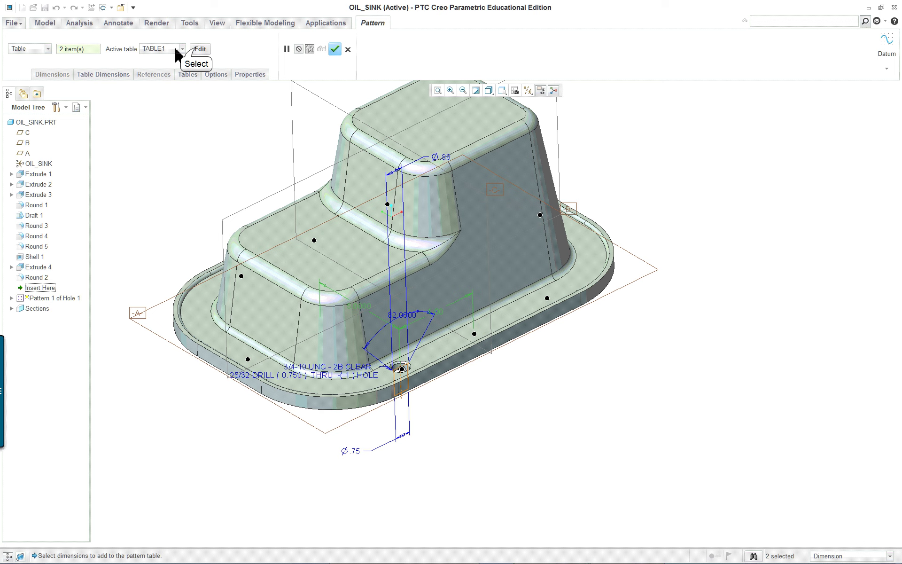
{"action": "left_click", "coordinate": [199, 50]}
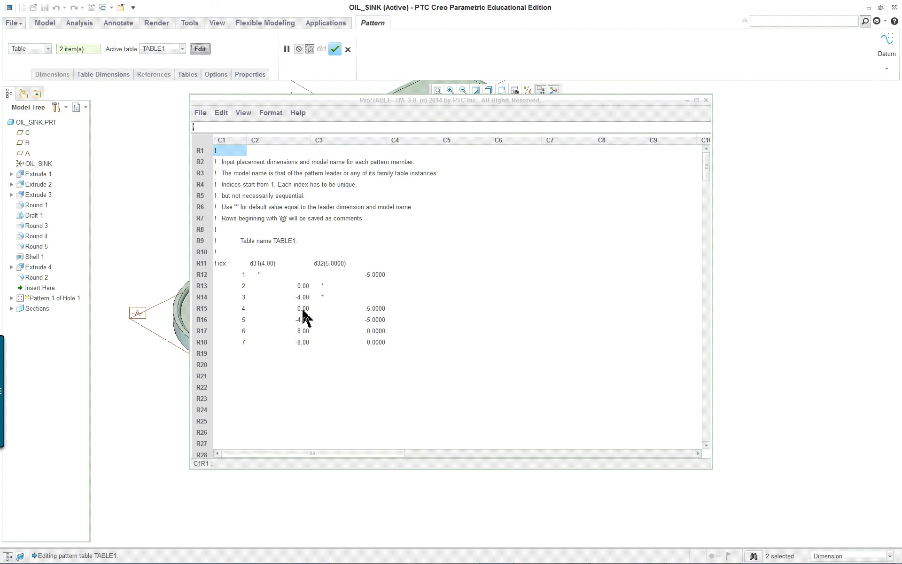
{"action": "left_click", "coordinate": [270, 265]}
{"action": "left_click", "coordinate": [333, 264]}
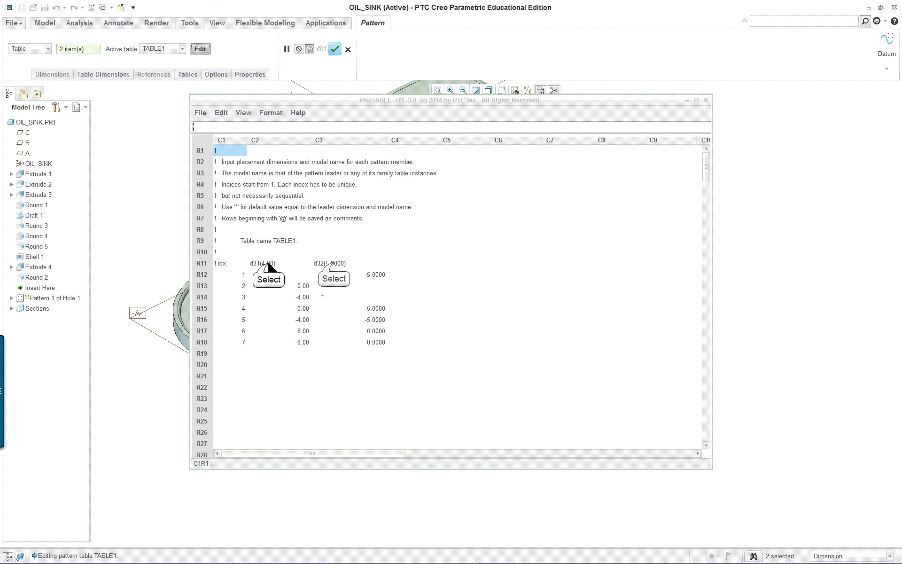
{"action": "left_click", "coordinate": [244, 278]}
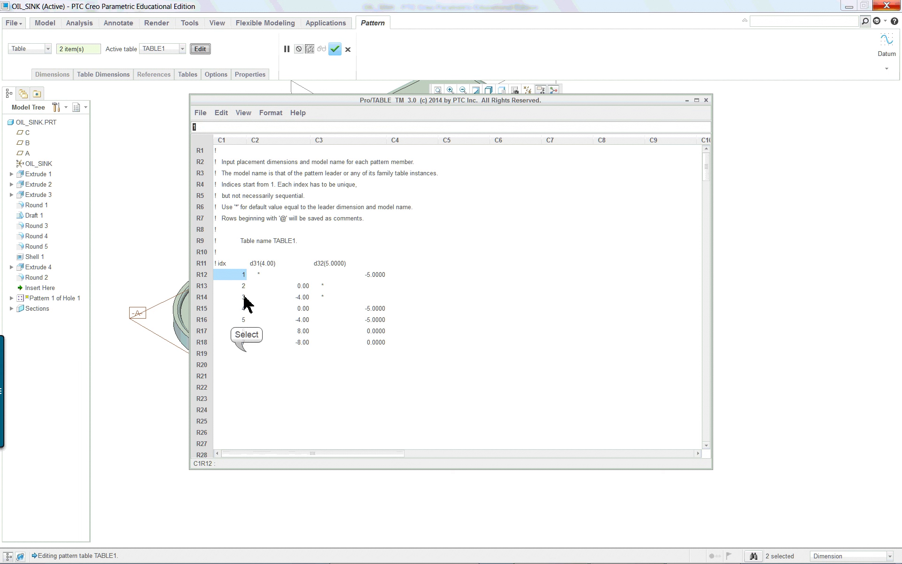
{"action": "left_click", "coordinate": [247, 356]}
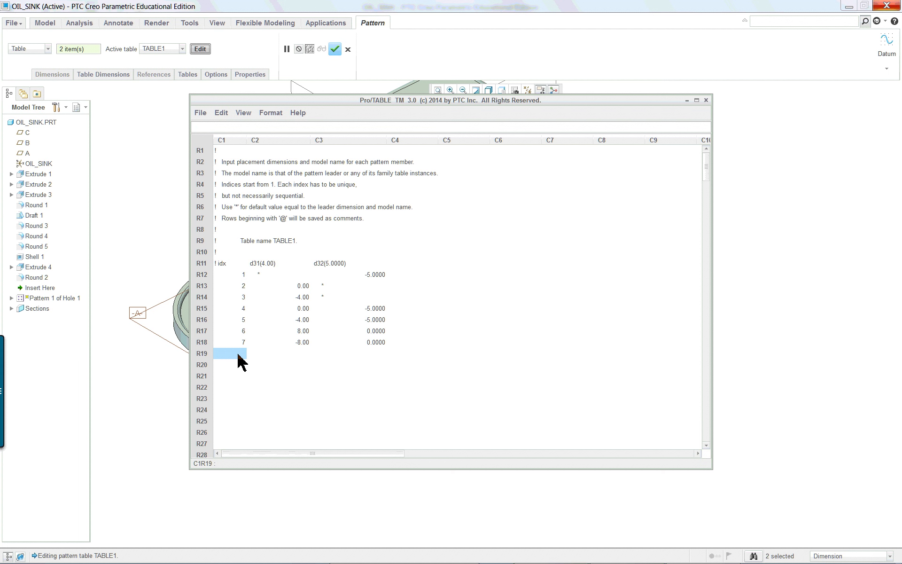
{"action": "type", "text": "8"}
{"action": "key", "text": "Return"}
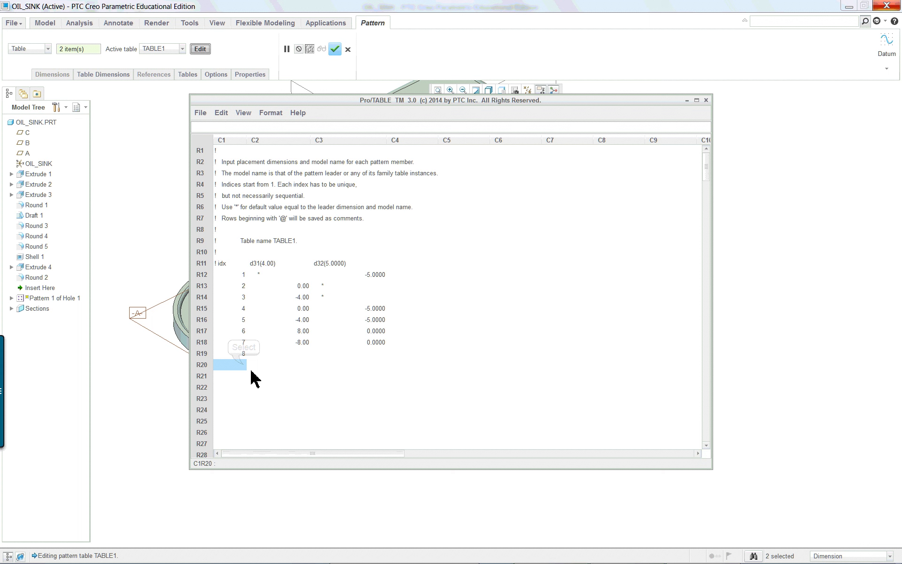
{"action": "type", "text": "9"}
{"action": "left_click", "coordinate": [317, 365]}
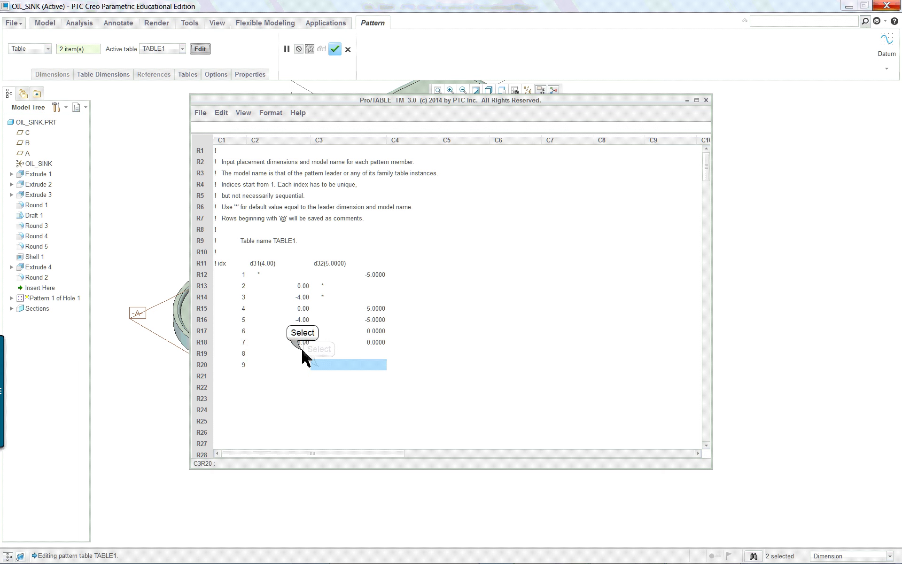
{"action": "left_click", "coordinate": [303, 355]}
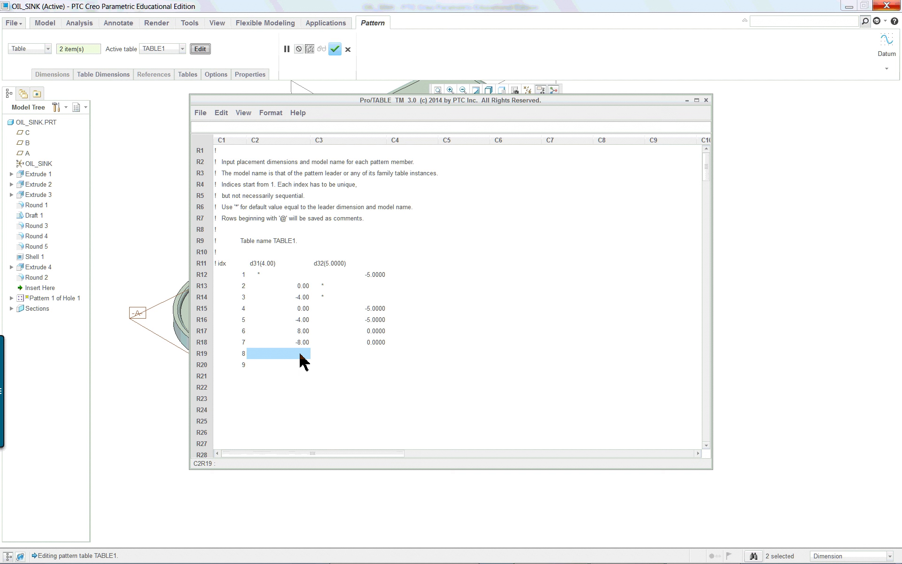
{"action": "left_click", "coordinate": [299, 355]}
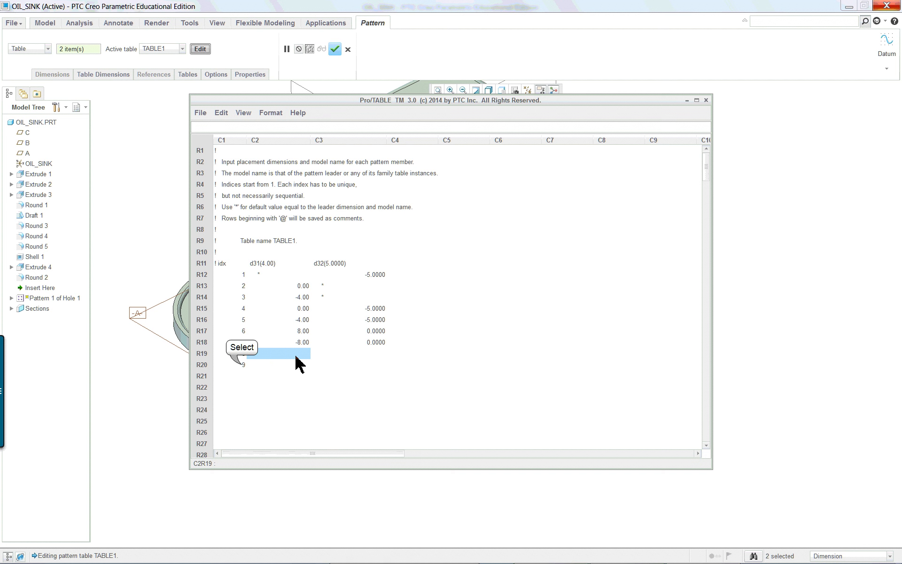
{"action": "left_click", "coordinate": [246, 352]}
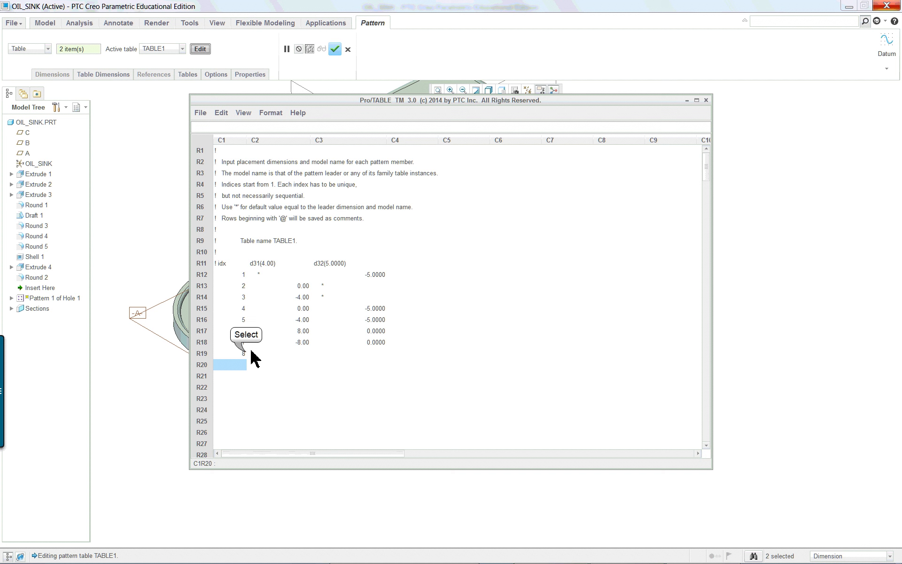
{"action": "left_click", "coordinate": [466, 388]}
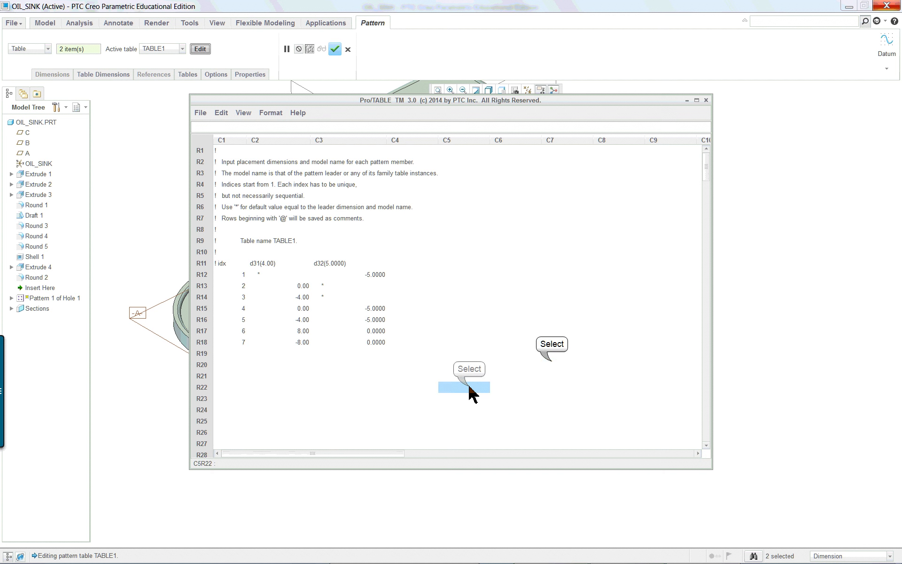
{"action": "left_click", "coordinate": [550, 364]}
{"action": "left_click", "coordinate": [255, 277]}
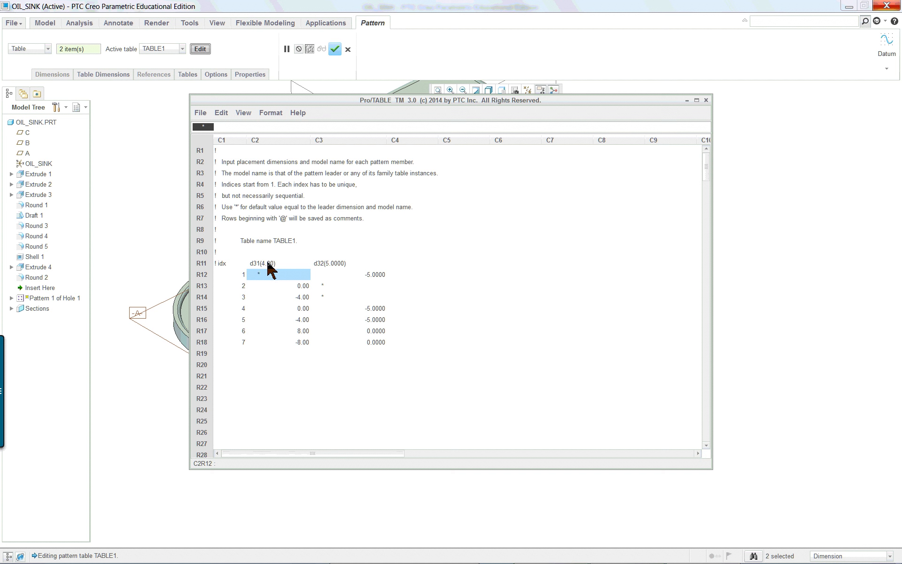
{"action": "left_click", "coordinate": [329, 278]}
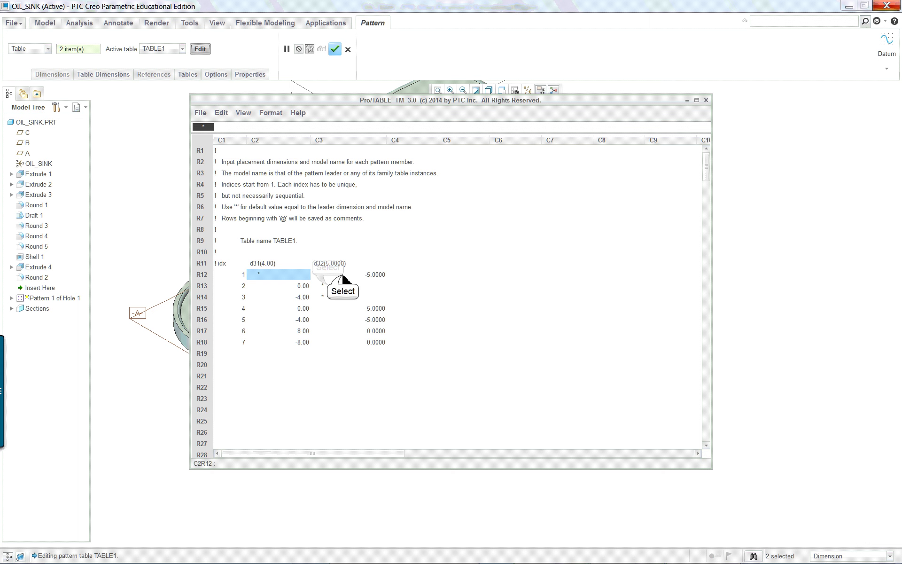
{"action": "left_click", "coordinate": [328, 285]}
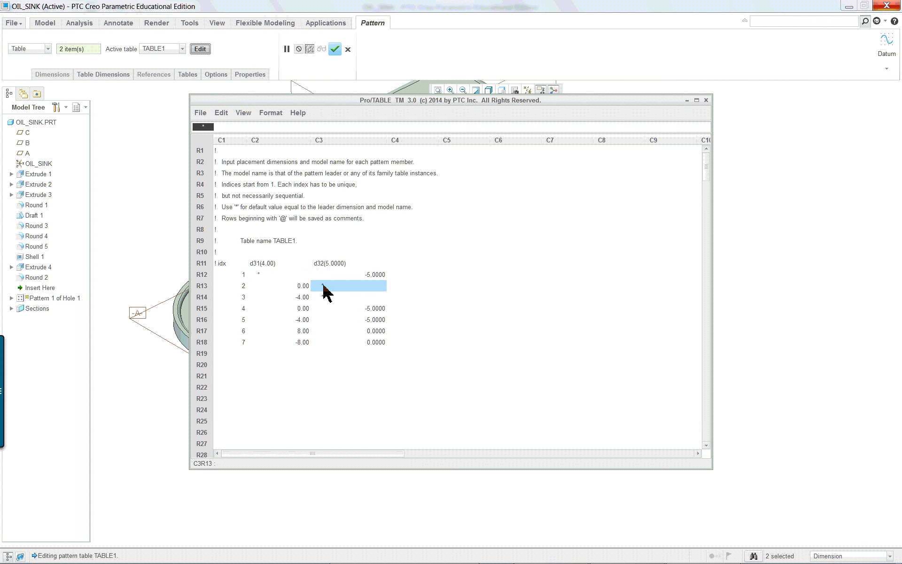
{"action": "left_click", "coordinate": [390, 365]}
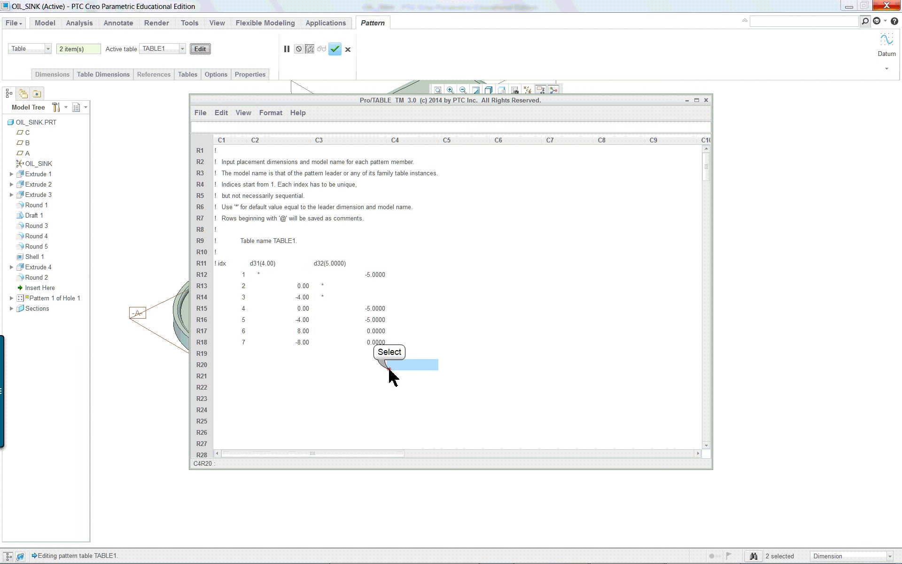
{"action": "scroll", "coordinate": [350, 357], "scroll_direction": "down", "scroll_amount": 1}
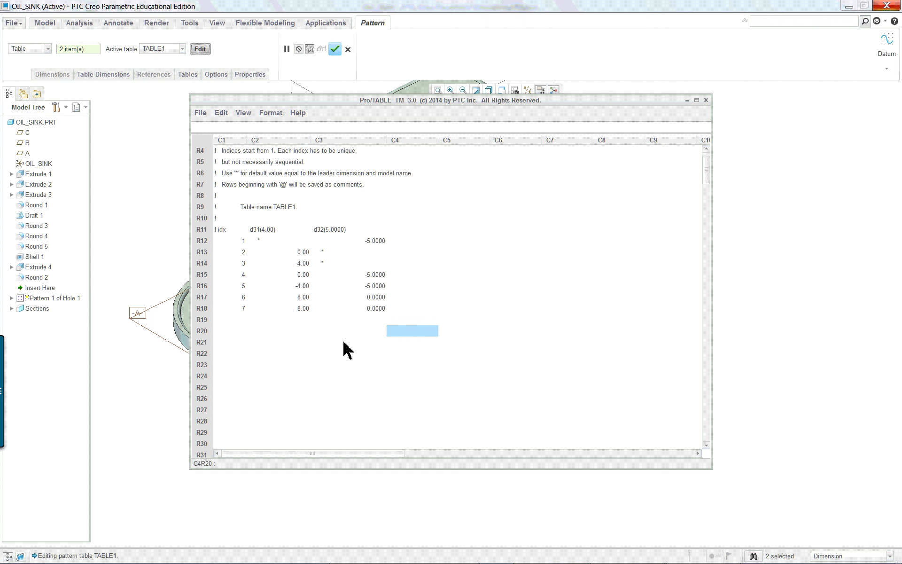
{"action": "scroll", "coordinate": [320, 306], "scroll_direction": "up", "scroll_amount": 1}
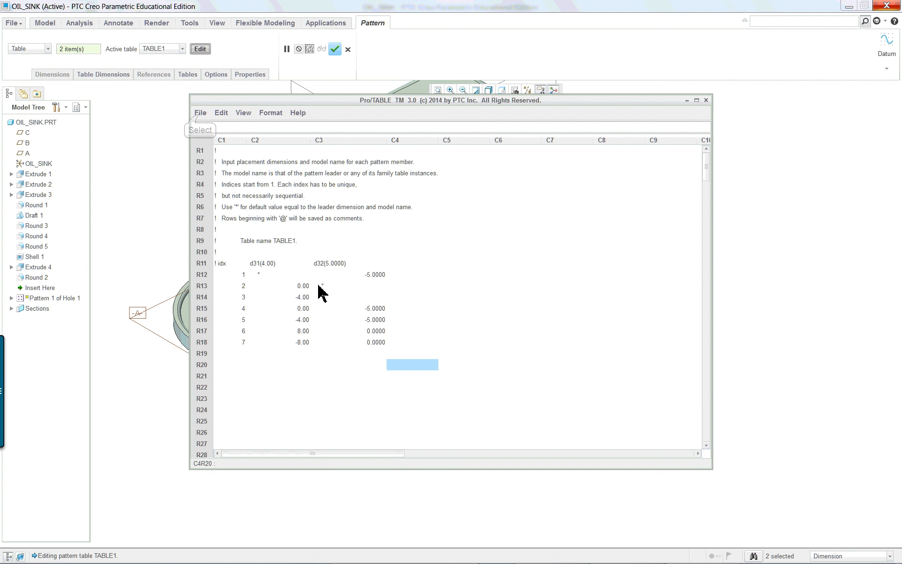
{"action": "left_click", "coordinate": [201, 113]}
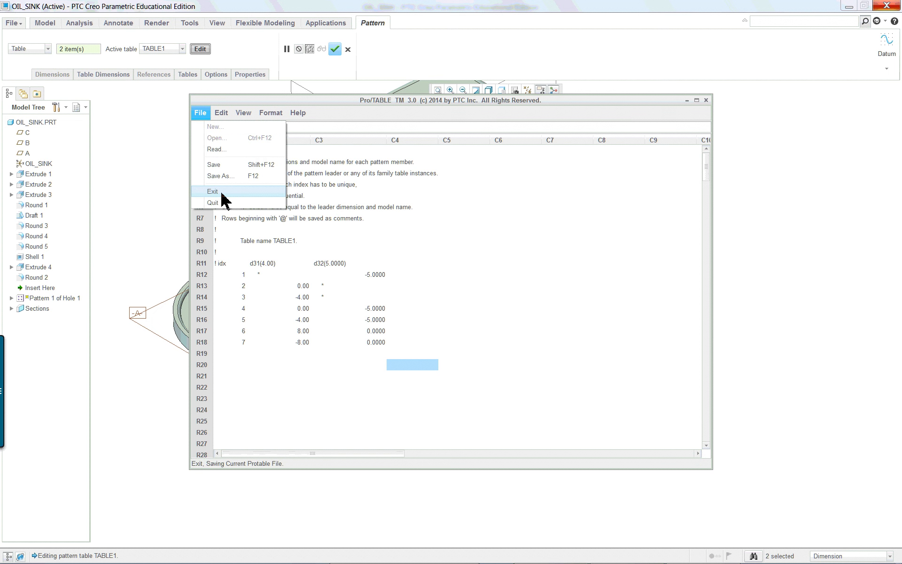
{"action": "left_click", "coordinate": [564, 97]}
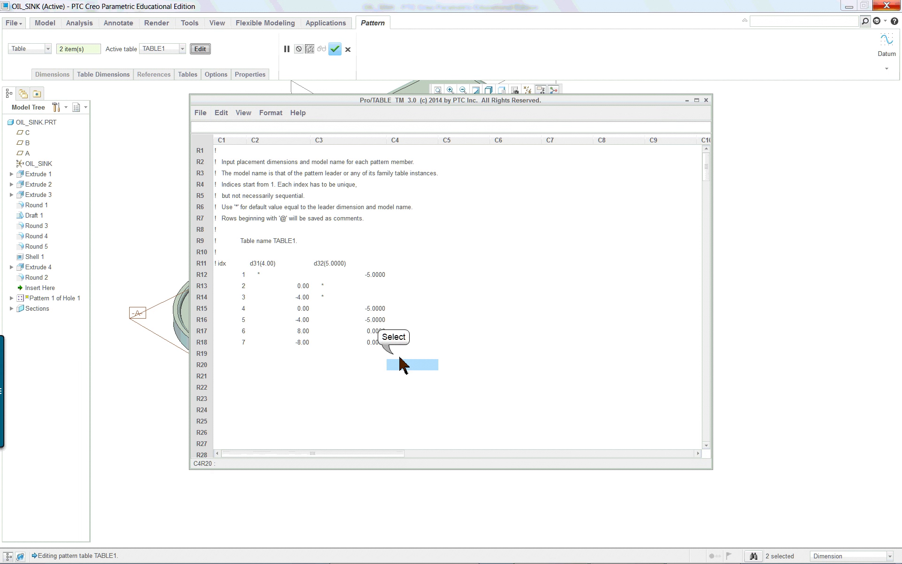
{"action": "left_click", "coordinate": [396, 354]}
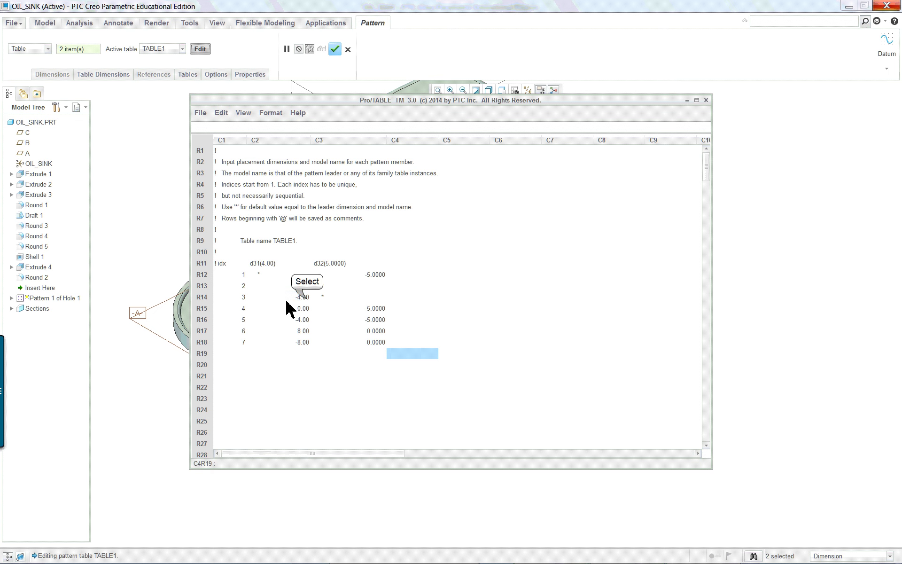
Select the dimension values of members 2–7 in TABLE1
{"action": "left_click", "coordinate": [304, 299]}
{"action": "left_click", "coordinate": [369, 342], "text": "shift"}
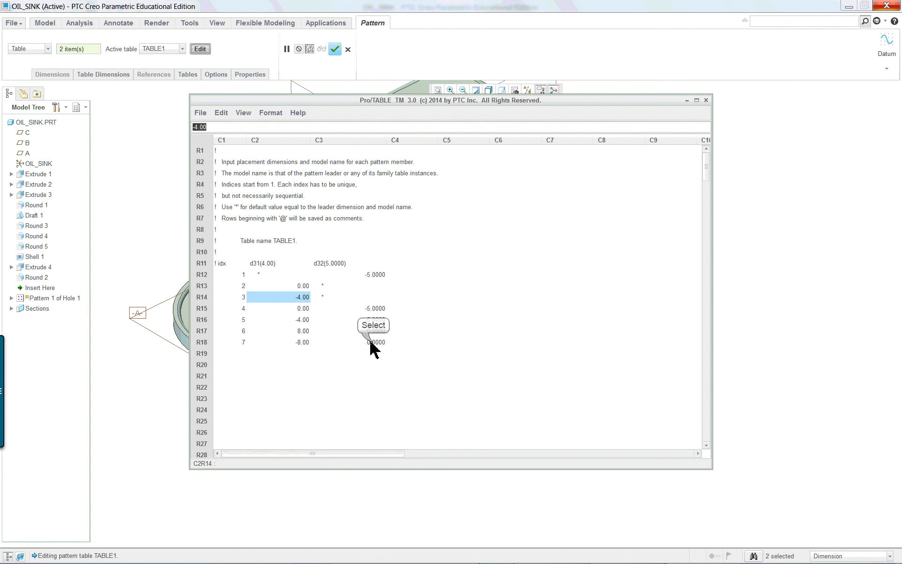
{"action": "right_click", "coordinate": [352, 331]}
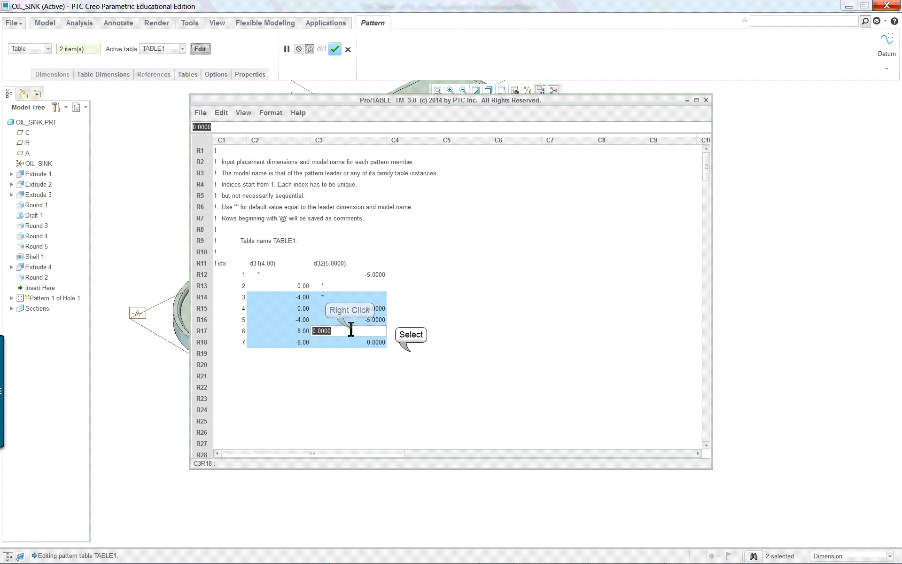
{"action": "left_click", "coordinate": [396, 354]}
{"action": "left_click", "coordinate": [371, 343]}
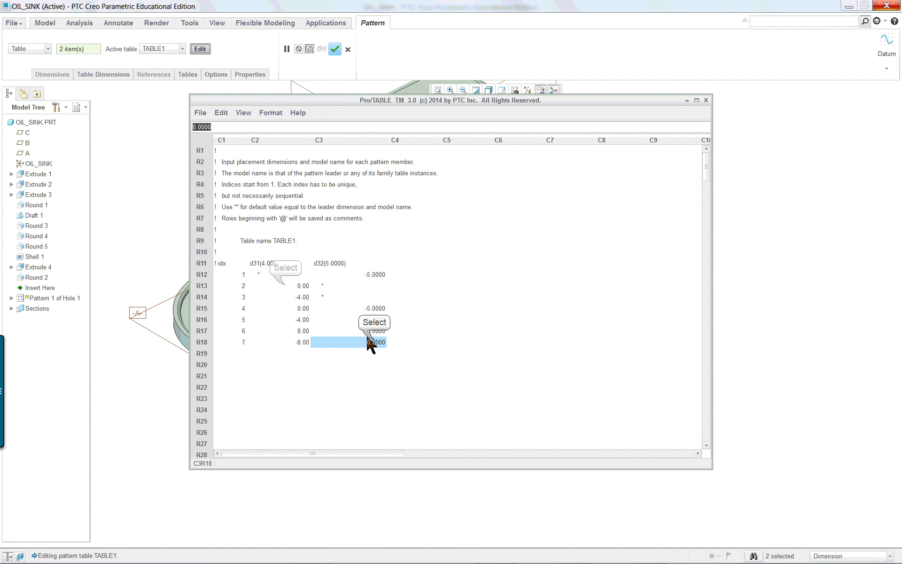
{"action": "left_click", "coordinate": [286, 285], "text": "shift"}
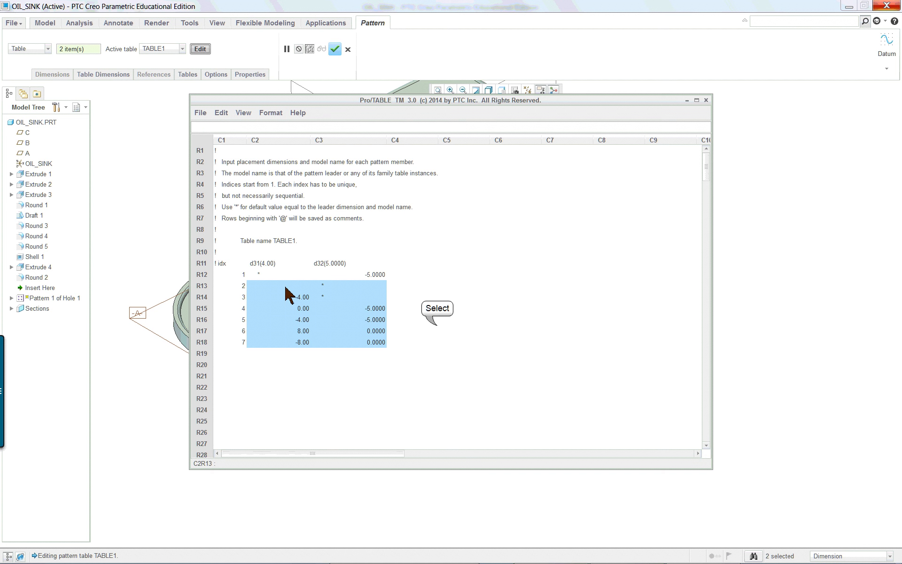
{"action": "left_click", "coordinate": [432, 326]}
Clear the idx entries and d31 offsets for members 2–7, keeping only row R12
{"action": "left_click", "coordinate": [244, 287]}
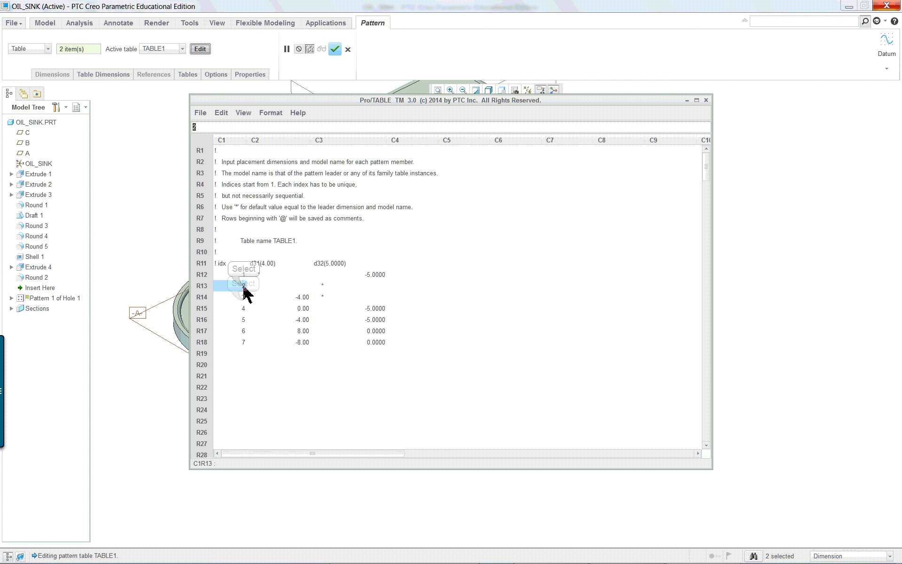
{"action": "left_click", "coordinate": [245, 296]}
{"action": "left_click", "coordinate": [244, 308]}
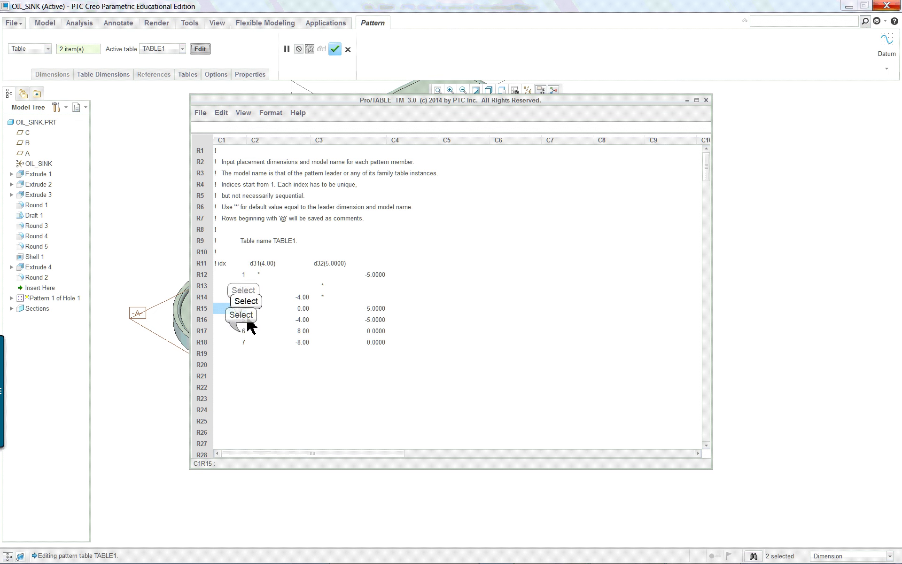
{"action": "left_click", "coordinate": [245, 320]}
{"action": "left_click", "coordinate": [244, 342]}
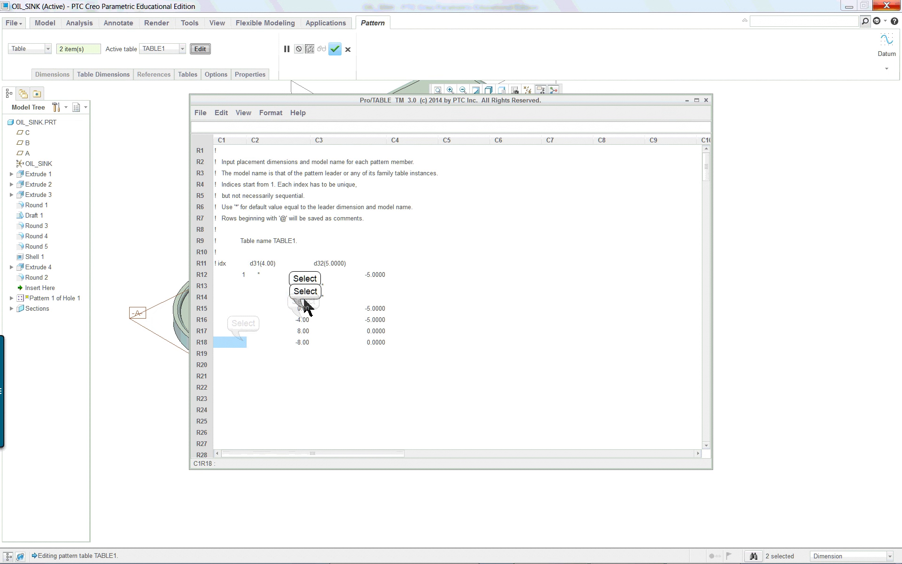
{"action": "left_click", "coordinate": [306, 300]}
{"action": "left_click", "coordinate": [306, 309]}
{"action": "left_click", "coordinate": [306, 320]}
{"action": "left_click", "coordinate": [306, 331]}
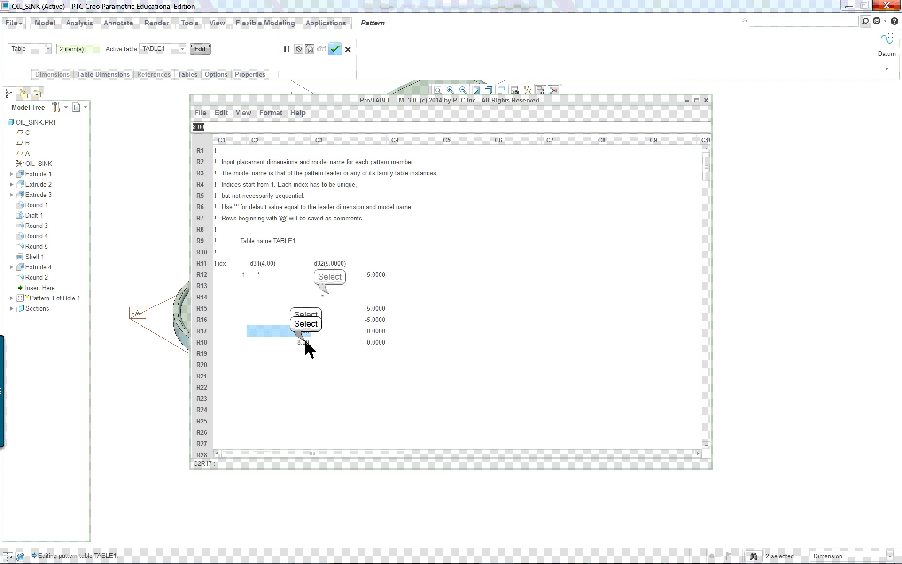
{"action": "left_click", "coordinate": [411, 319]}
{"action": "left_click", "coordinate": [200, 113]}
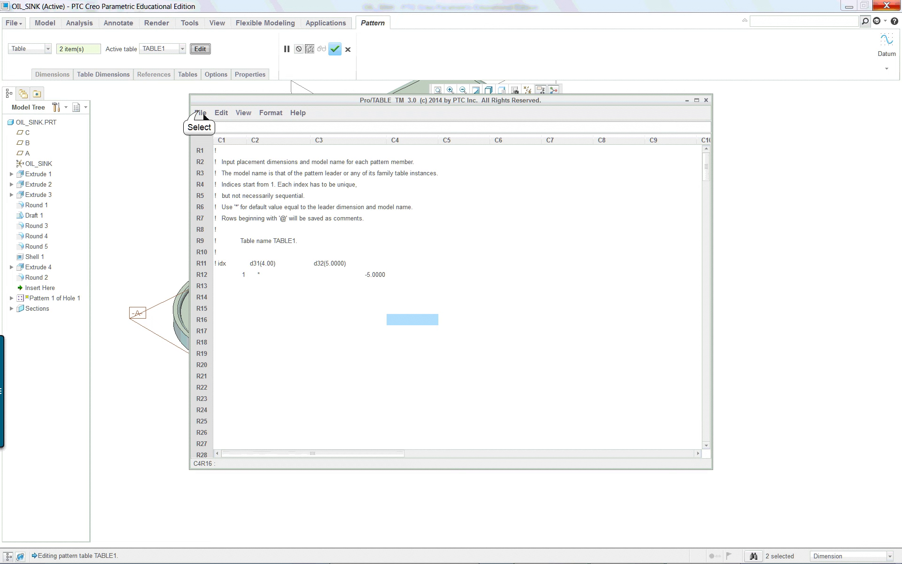
Close Pro/TABLE, finish Pattern 1 of Hole 1 from TABLE1, and orbit to check the eight holes
{"action": "left_click", "coordinate": [215, 190]}
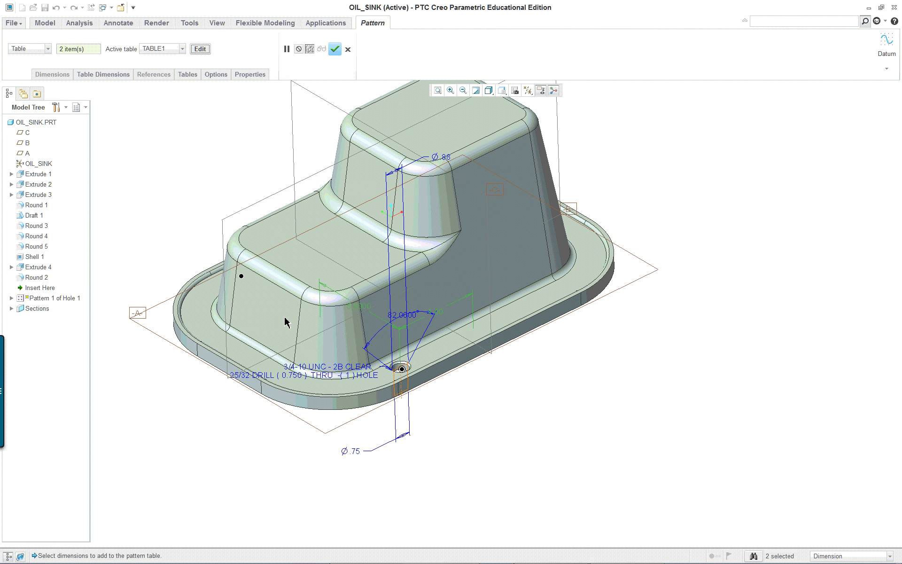
{"action": "mouse_move", "coordinate": [285, 322]}
{"action": "middle_mouse_down"}
{"action": "mouse_move", "coordinate": [331, 378]}
{"action": "mouse_move", "coordinate": [325, 281]}
{"action": "mouse_move", "coordinate": [248, 377]}
{"action": "mouse_move", "coordinate": [235, 288]}
{"action": "mouse_move", "coordinate": [187, 322]}
{"action": "mouse_move", "coordinate": [198, 356]}
{"action": "mouse_move", "coordinate": [205, 336]}
{"action": "middle_mouse_up"}
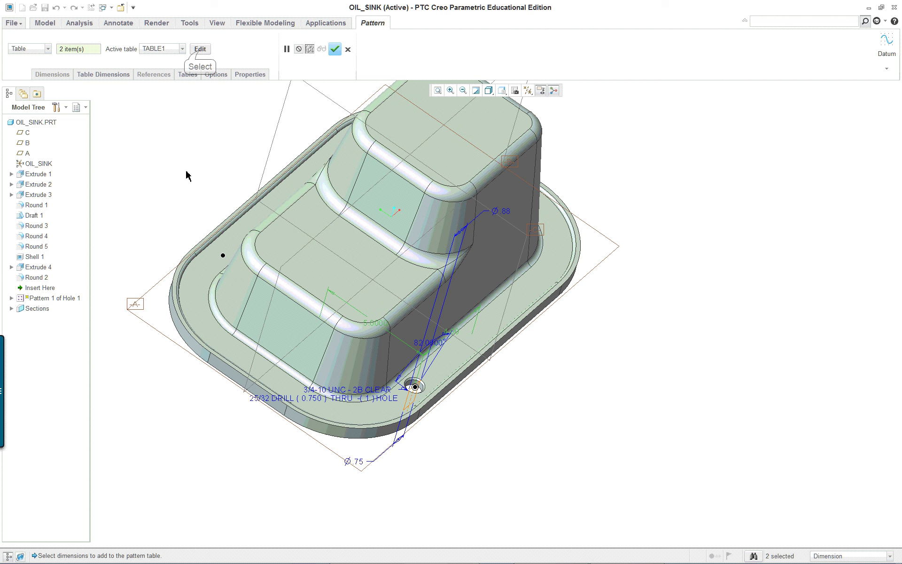
{"action": "left_click", "coordinate": [200, 49]}
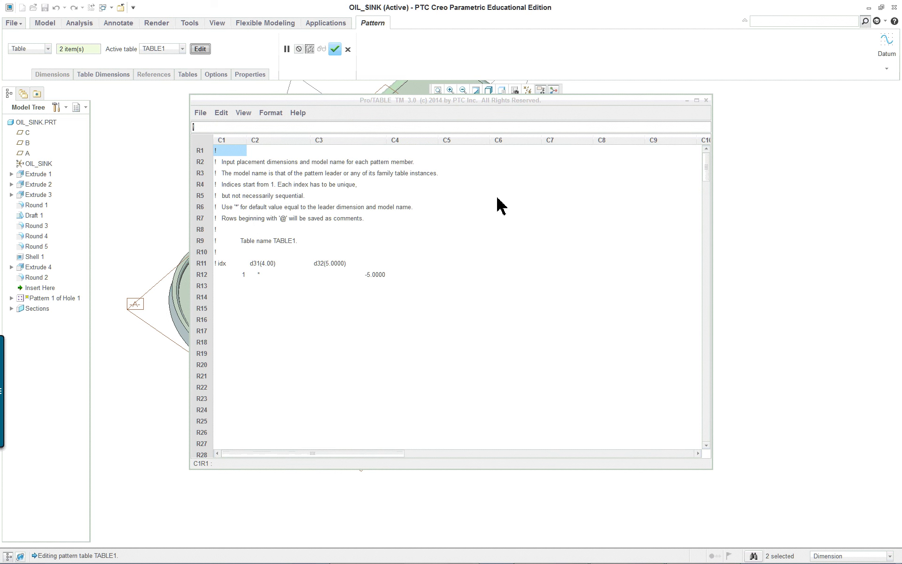
{"action": "left_click", "coordinate": [705, 100]}
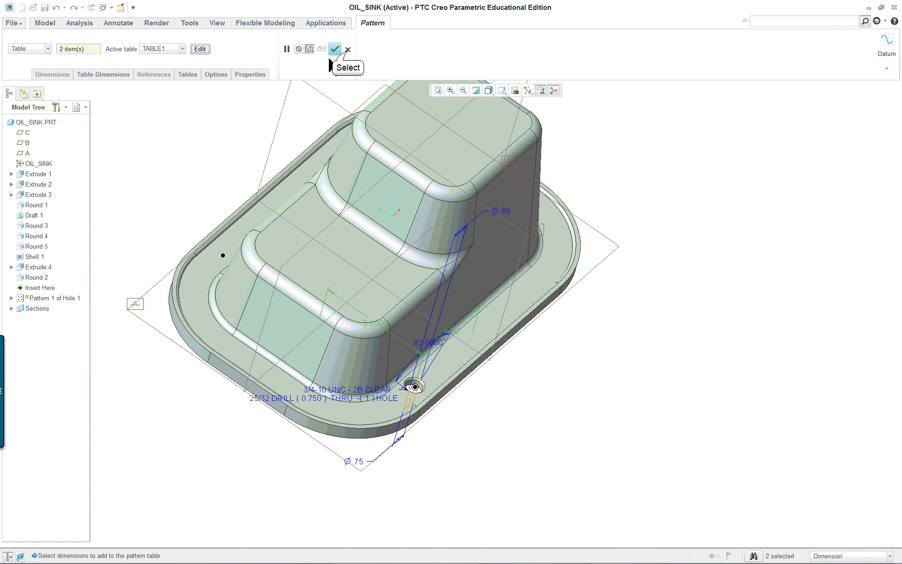
{"action": "left_click", "coordinate": [340, 49]}
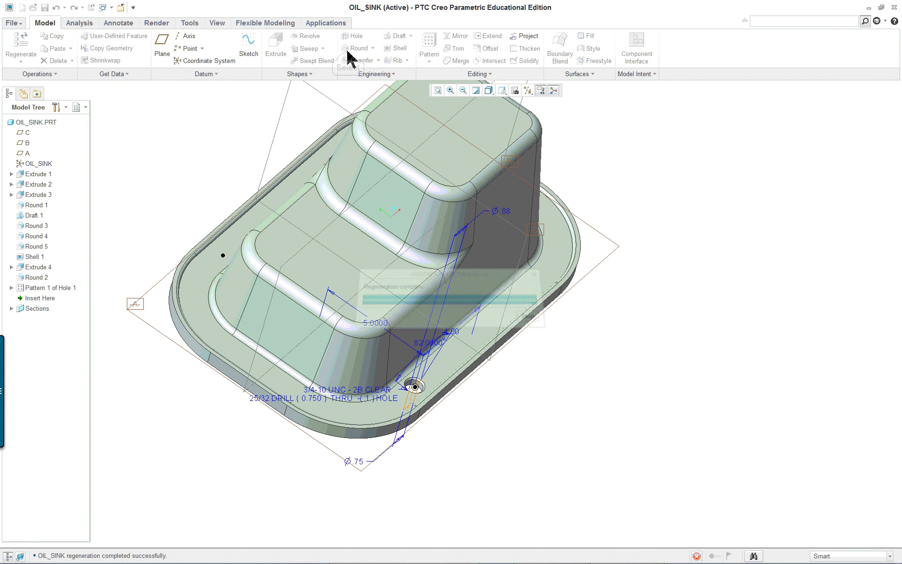
{"action": "middle_click_drag", "start_coordinate": [186, 207], "coordinate": [181, 191]}
Redefine the hole pattern, review TABLE1 in Pro/TABLE, and apply the pattern again
{"action": "right_click", "coordinate": [184, 188]}
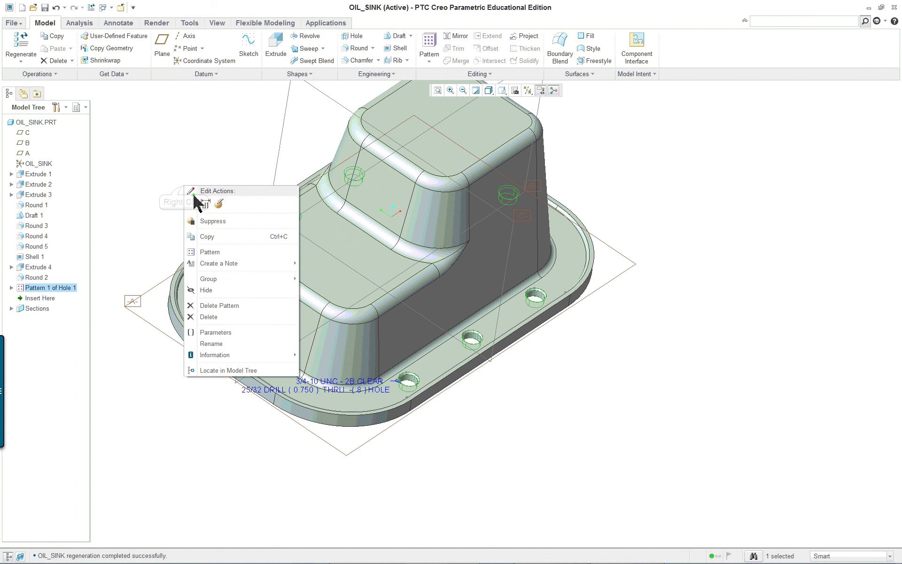
{"action": "left_click", "coordinate": [217, 208]}
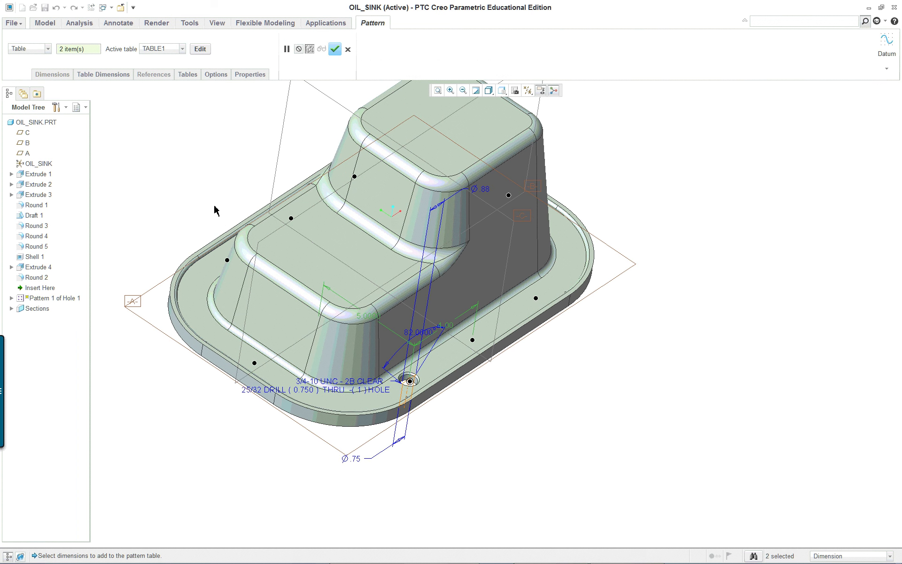
{"action": "left_click", "coordinate": [201, 50]}
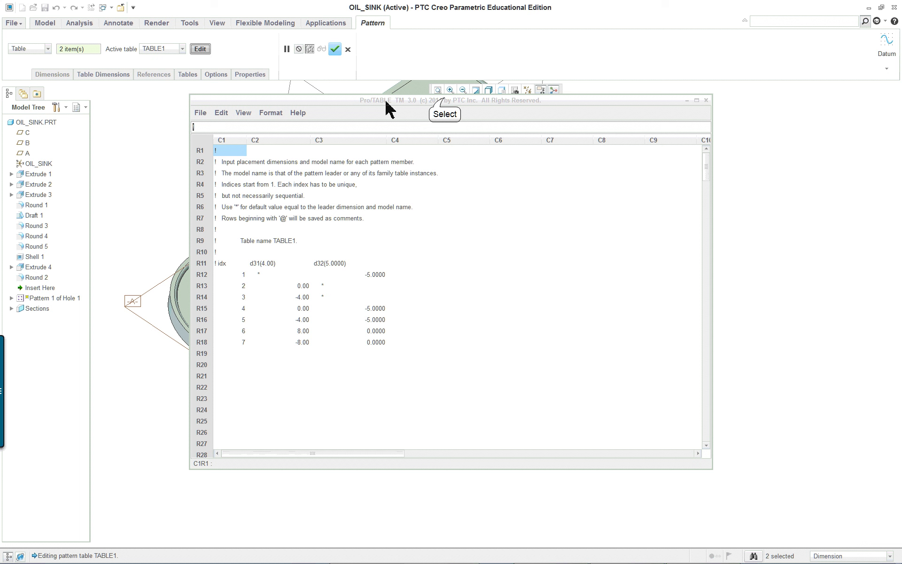
{"action": "left_click", "coordinate": [477, 101]}
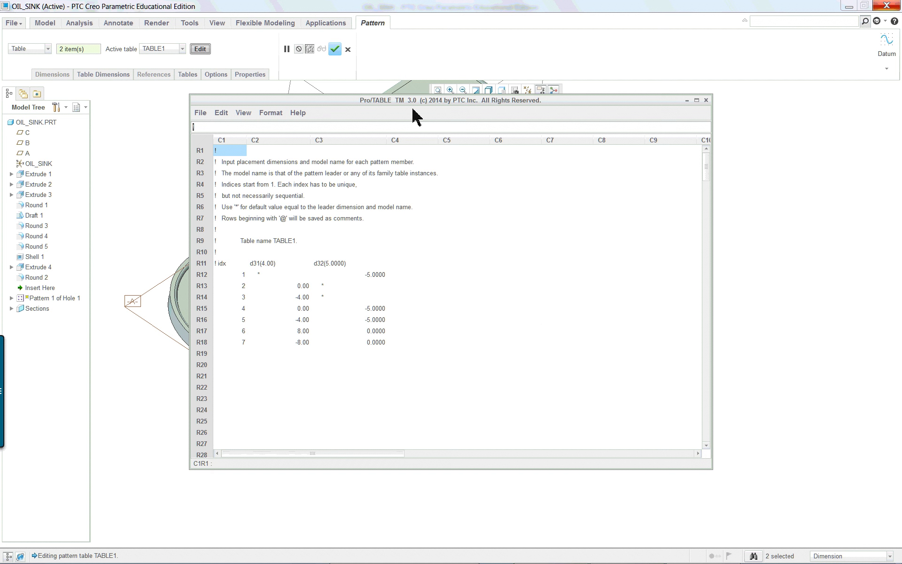
{"action": "left_click", "coordinate": [705, 101]}
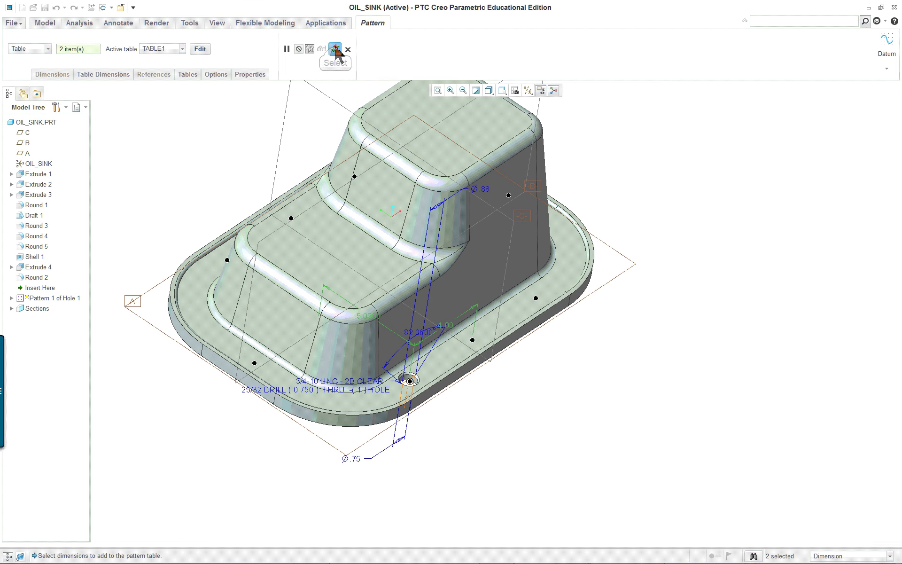
{"action": "left_click", "coordinate": [335, 49]}
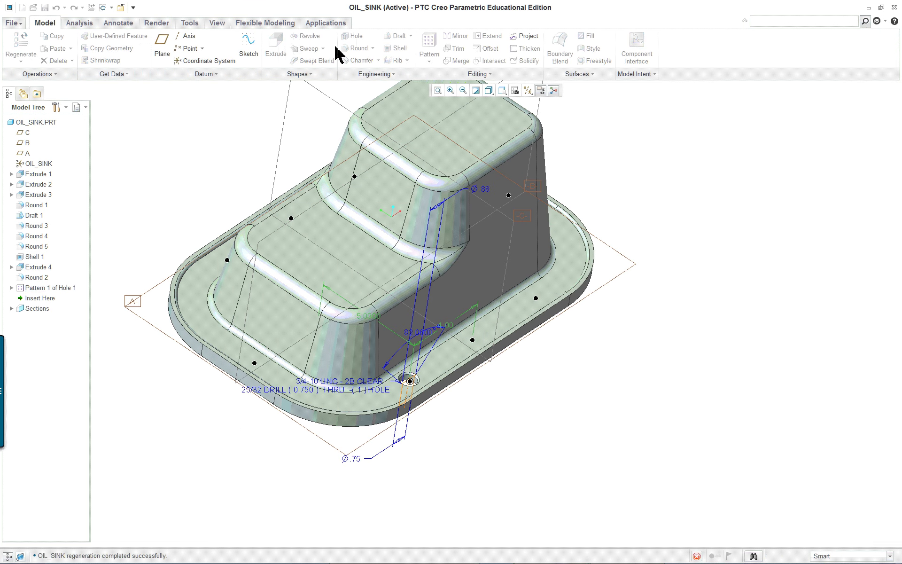
Switch to a saved orientation showing the oil sink's underside and clear the selection
{"action": "left_click", "coordinate": [501, 90]}
{"action": "left_click", "coordinate": [504, 102]}
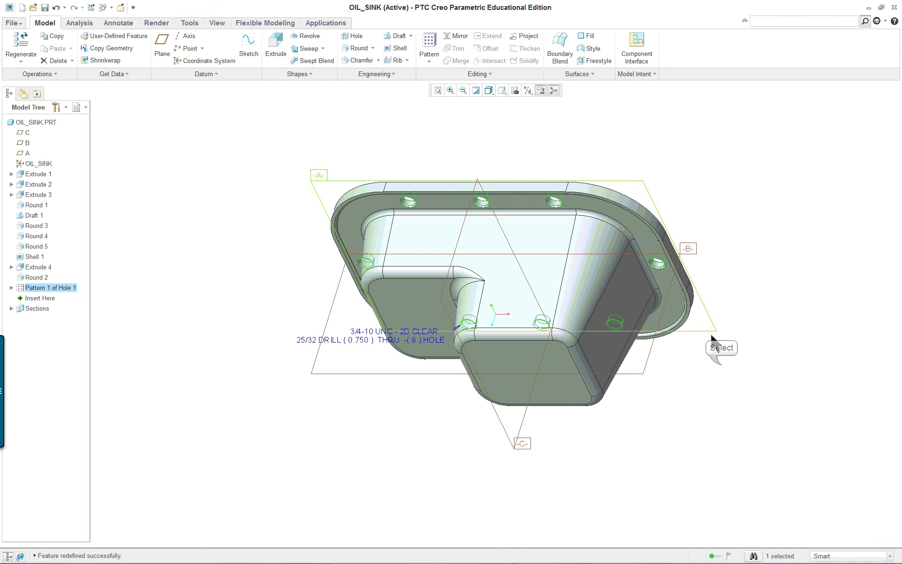
{"action": "left_click", "coordinate": [722, 371]}
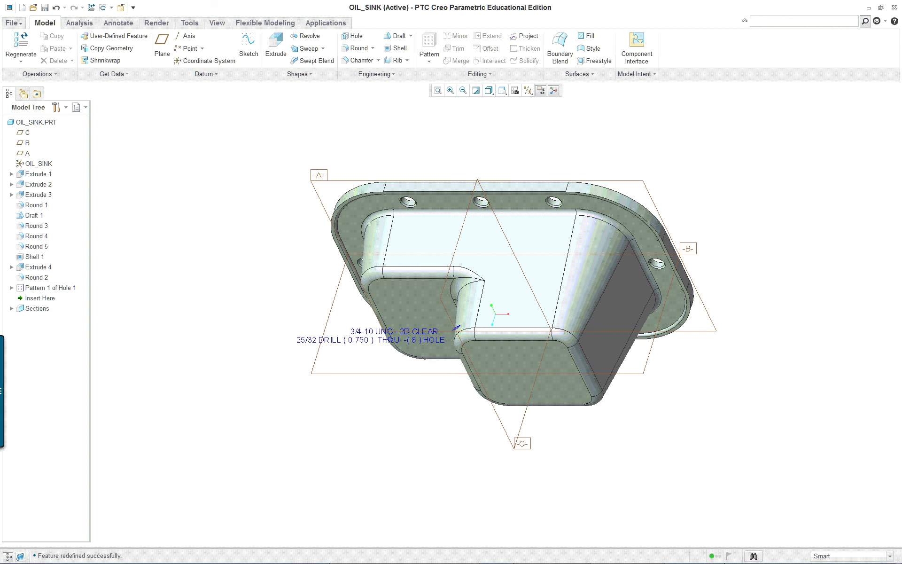
{"action": "mouse_move", "coordinate": [751, 545]}
{"action": "left_click", "coordinate": [645, 559]}
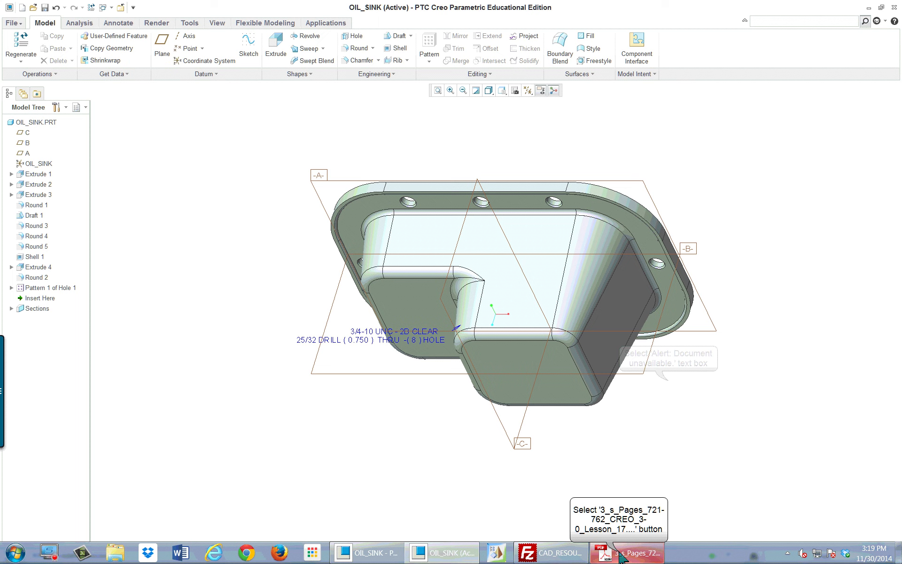
{"action": "scroll", "coordinate": [669, 381], "scroll_direction": "down", "scroll_amount": 5}
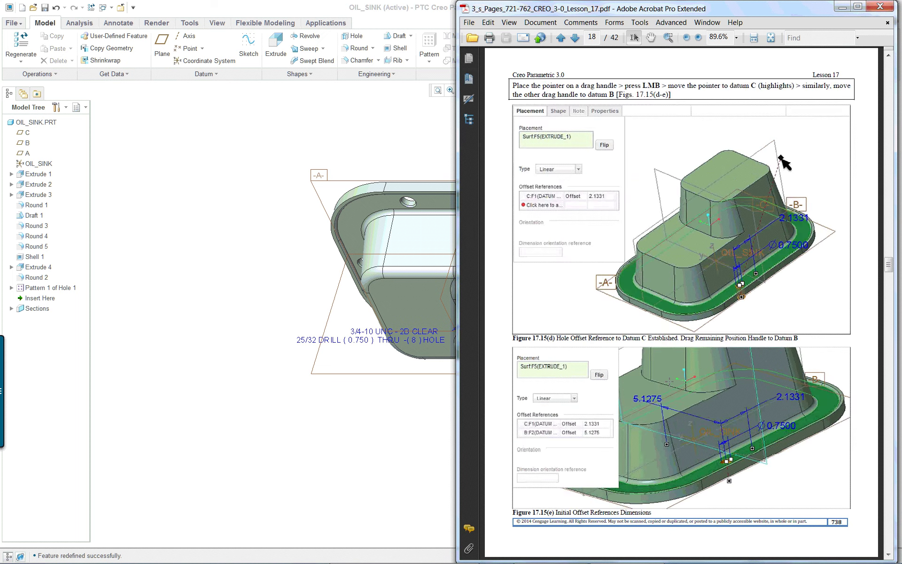
{"action": "scroll", "coordinate": [668, 381], "scroll_direction": "down", "scroll_amount": 2}
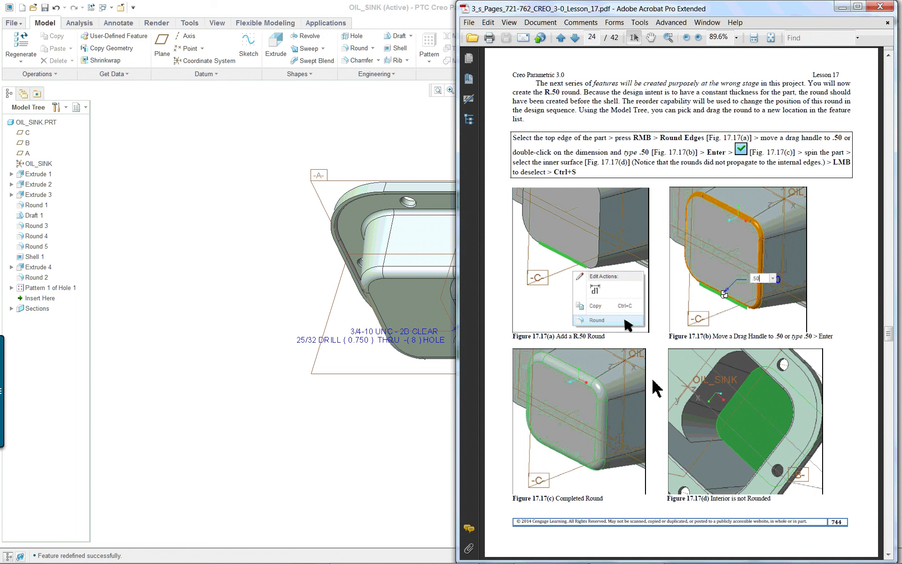
{"action": "scroll", "coordinate": [656, 388], "scroll_direction": "down", "scroll_amount": 1}
{"action": "scroll", "coordinate": [650, 325], "scroll_direction": "down", "scroll_amount": 3}
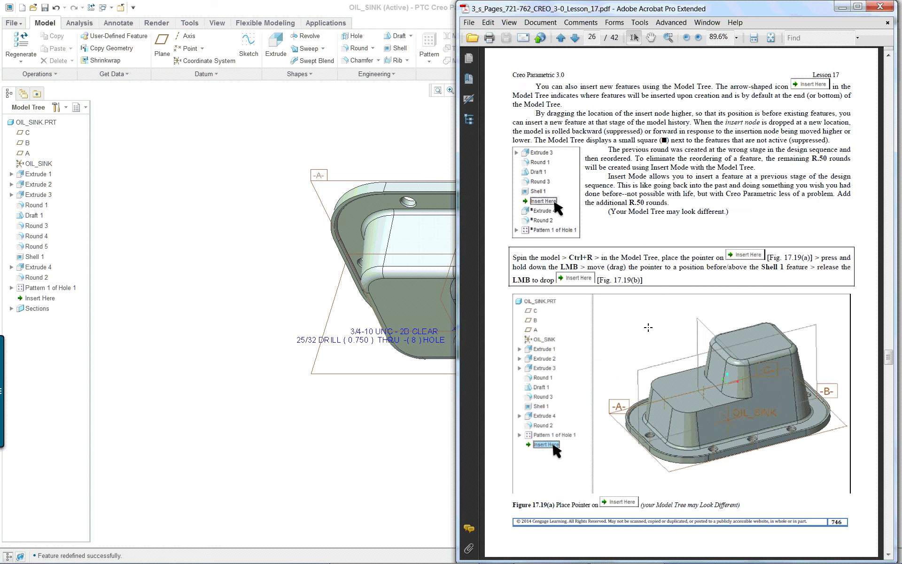
{"action": "scroll", "coordinate": [650, 326], "scroll_direction": "down", "scroll_amount": 3}
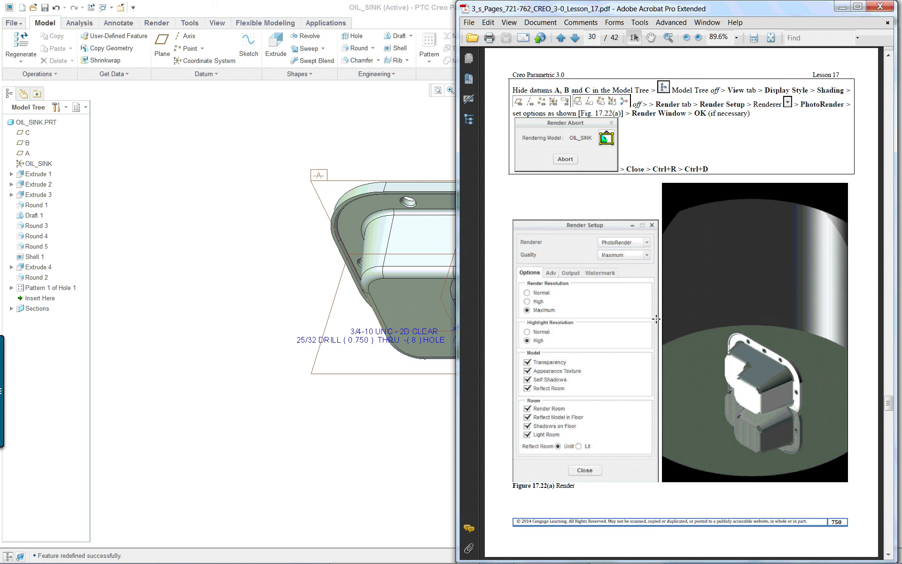
{"action": "scroll", "coordinate": [656, 319], "scroll_direction": "up", "scroll_amount": 1}
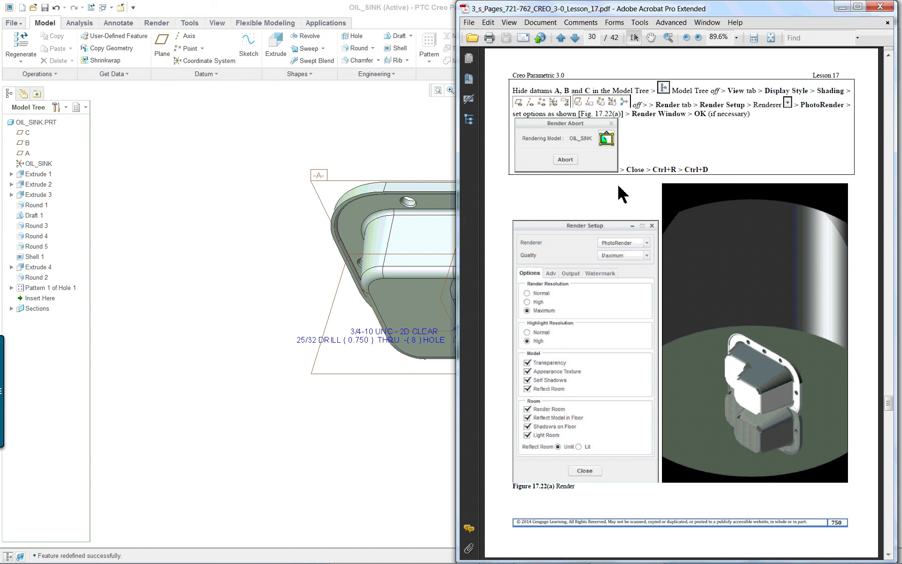
{"action": "scroll", "coordinate": [622, 194], "scroll_direction": "down", "scroll_amount": 3}
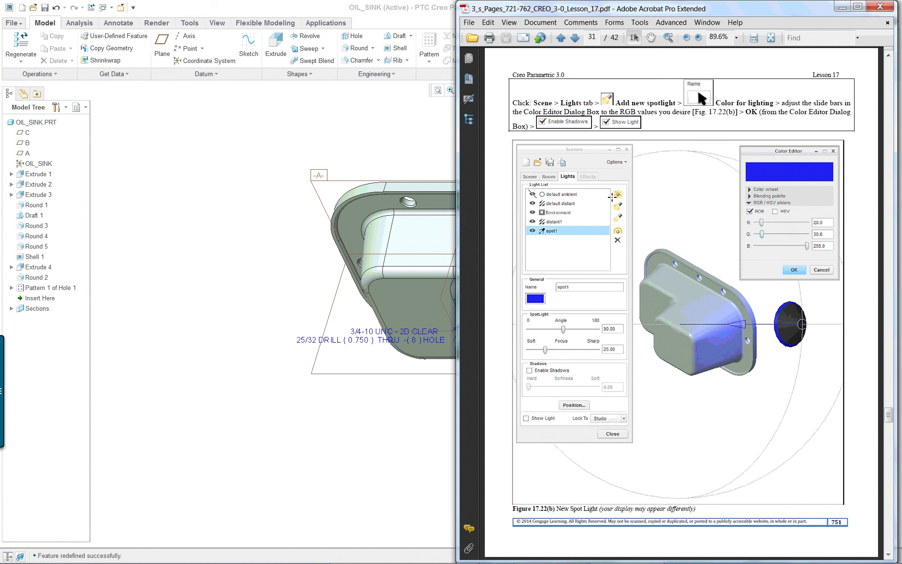
{"action": "scroll", "coordinate": [617, 193], "scroll_direction": "down", "scroll_amount": 3}
{"action": "scroll", "coordinate": [617, 193], "scroll_direction": "down", "scroll_amount": 3}
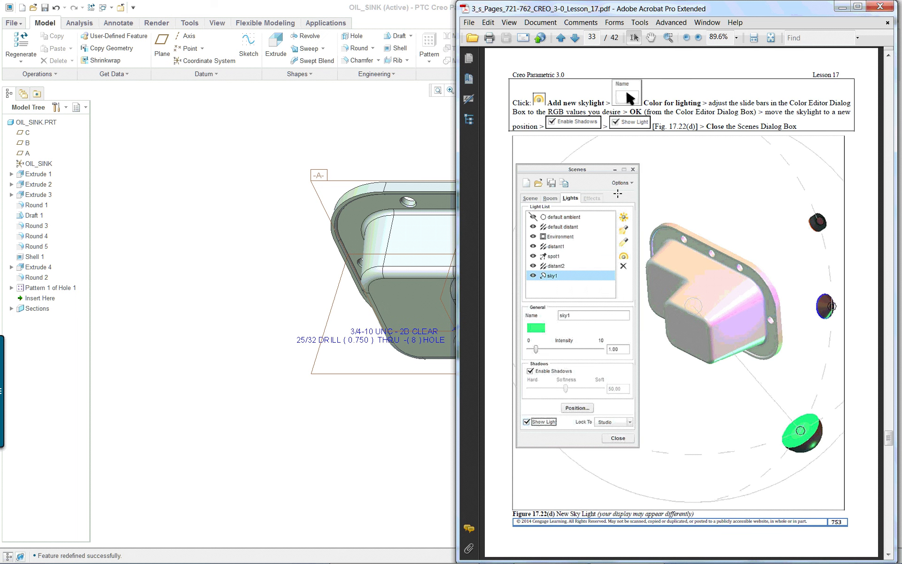
{"action": "scroll", "coordinate": [652, 210], "scroll_direction": "down", "scroll_amount": 3}
{"action": "scroll", "coordinate": [653, 207], "scroll_direction": "down", "scroll_amount": 6}
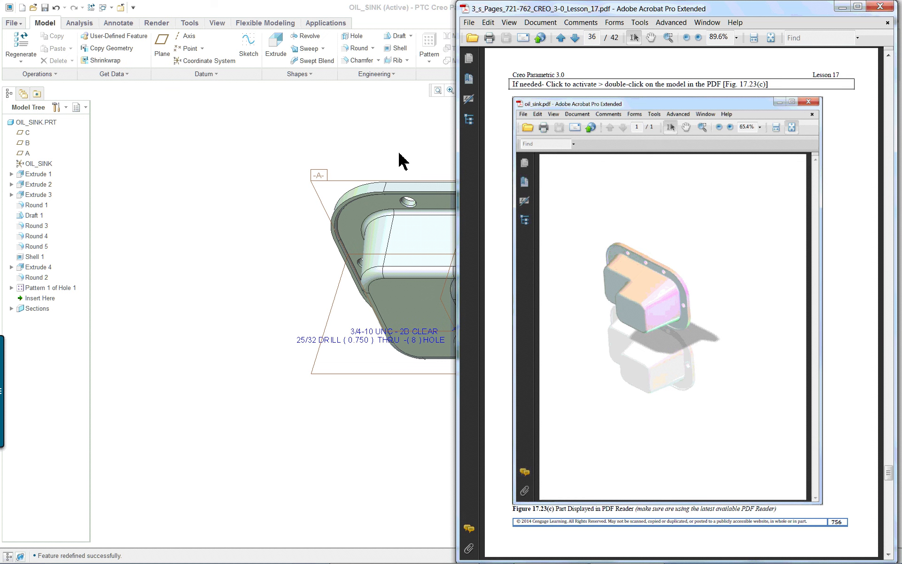
{"action": "left_click", "coordinate": [263, 147]}
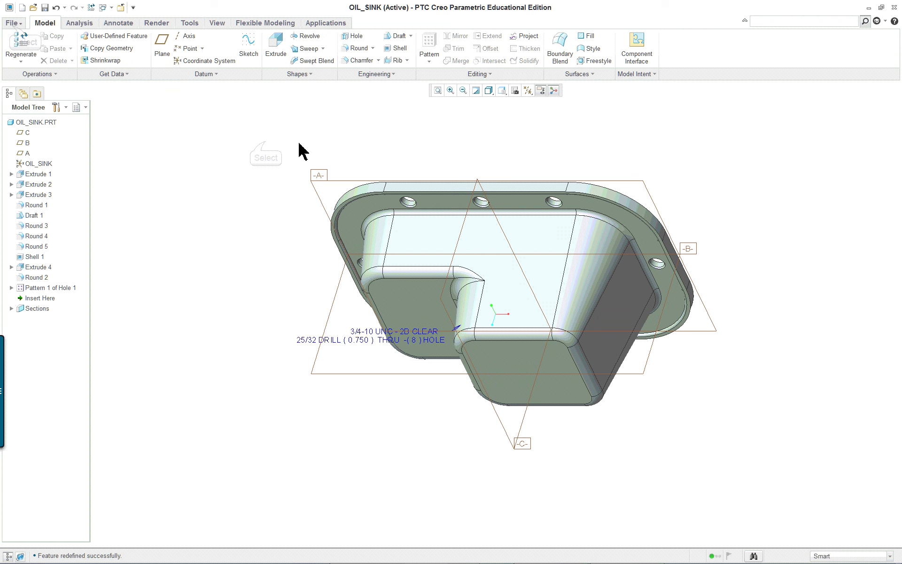
Save a copy of the part named oil_sink as a U3D (*.u3d) file
{"action": "left_click", "coordinate": [12, 23]}
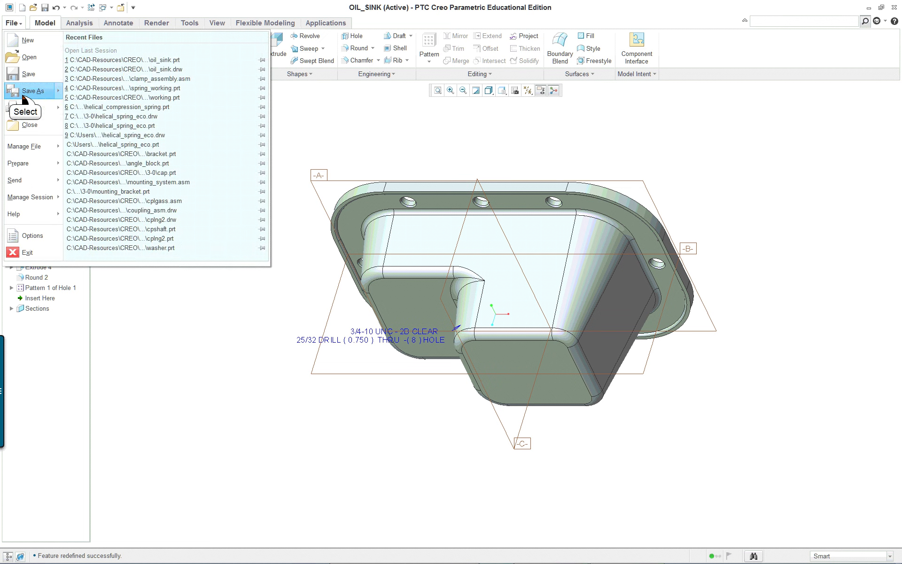
{"action": "mouse_move", "coordinate": [56, 93]}
{"action": "left_click", "coordinate": [123, 57]}
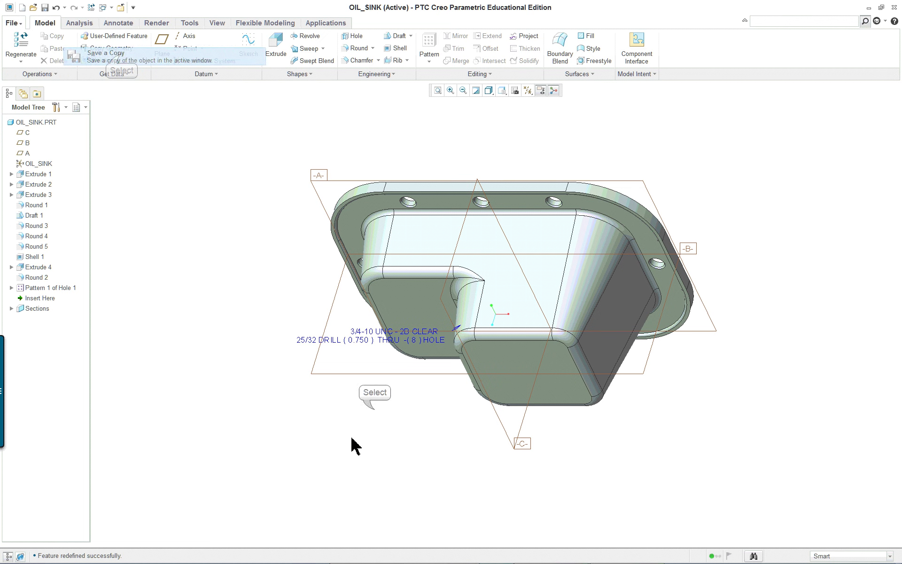
{"action": "left_click", "coordinate": [373, 413]}
{"action": "scroll", "coordinate": [361, 470], "scroll_direction": "down", "scroll_amount": 5}
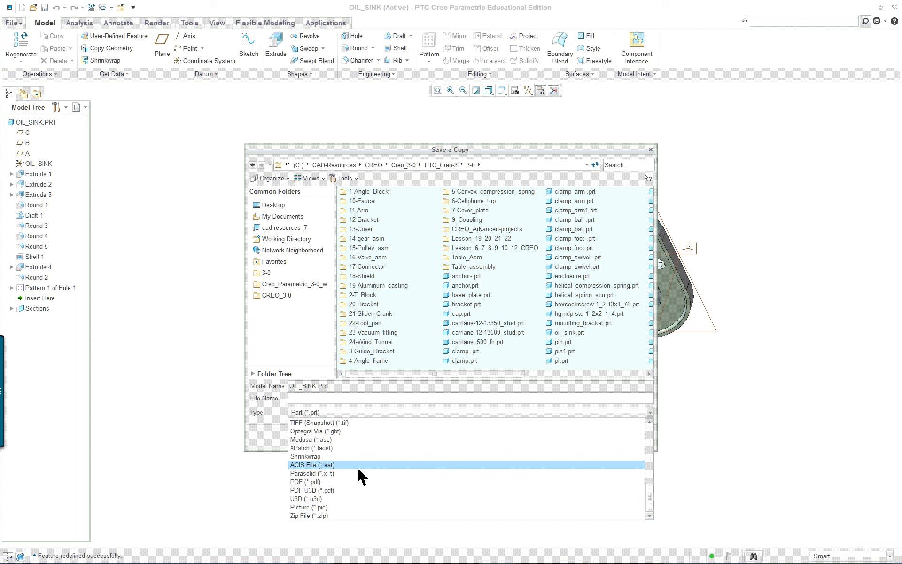
{"action": "left_click", "coordinate": [301, 500]}
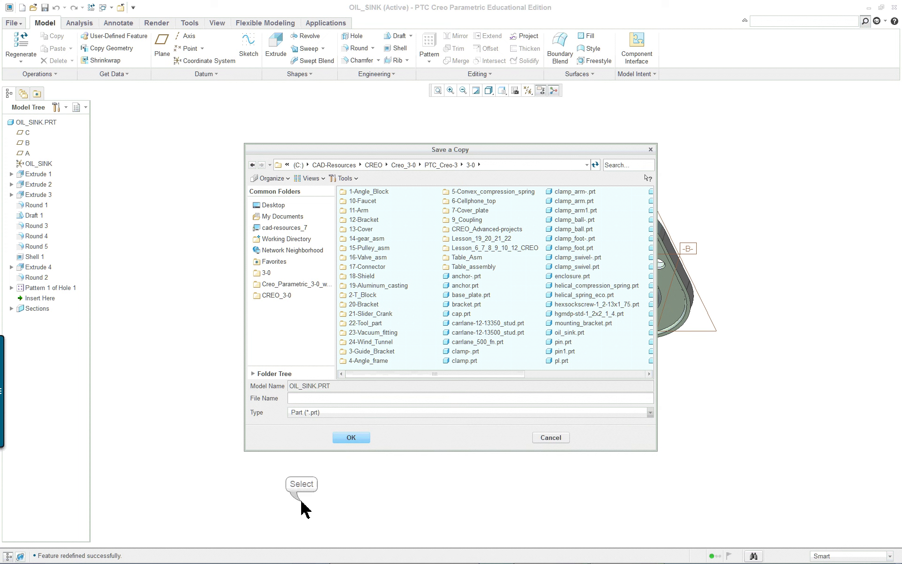
{"action": "left_click", "coordinate": [360, 439]}
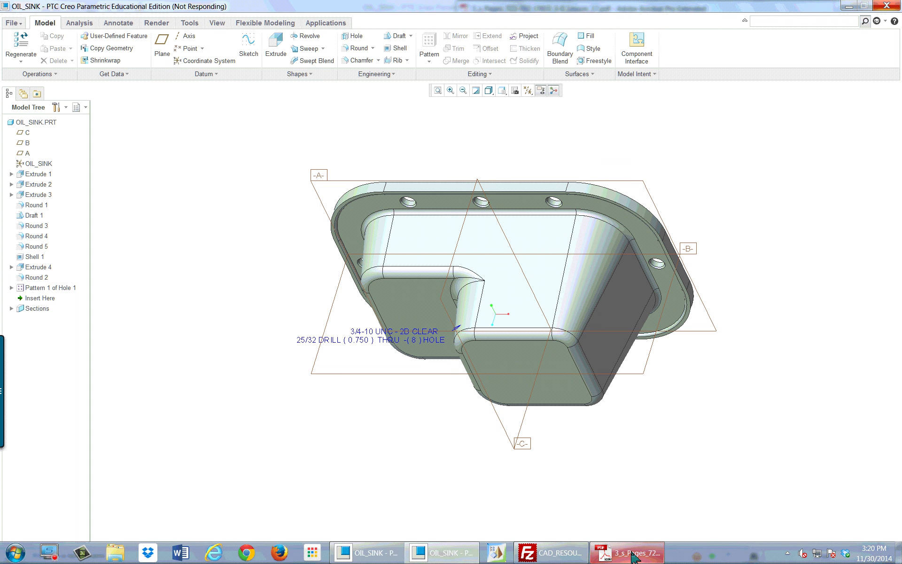
{"action": "mouse_move", "coordinate": [636, 558]}
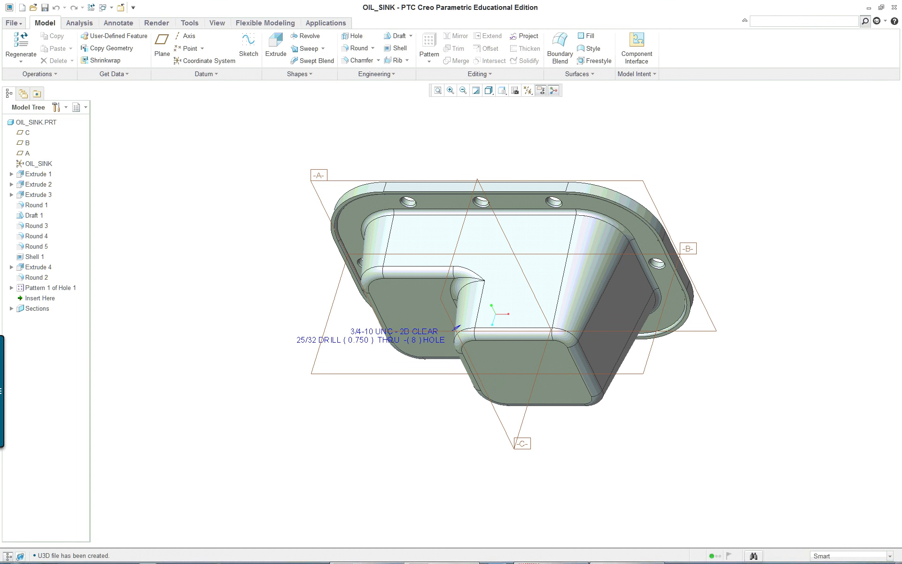
{"action": "mouse_move", "coordinate": [553, 558]}
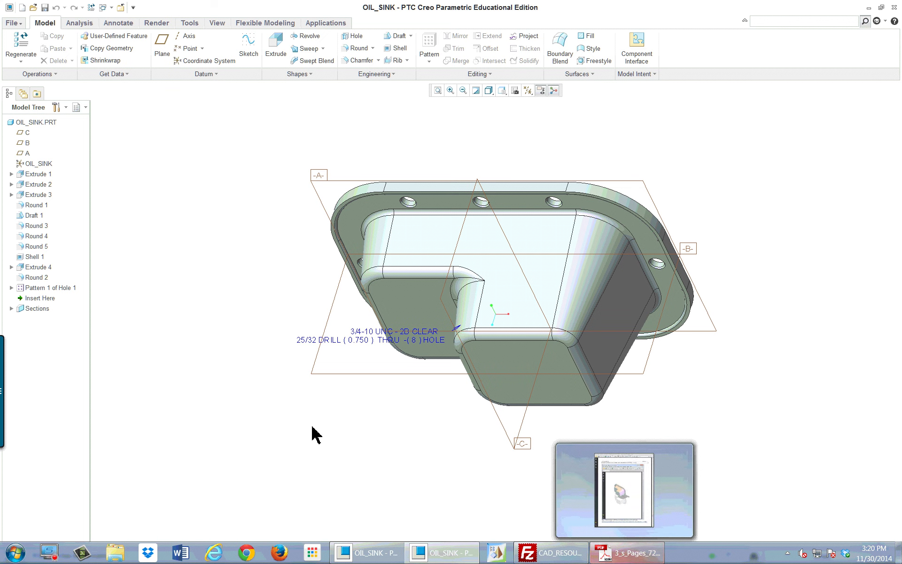
In Windows Explorer, browse from the Desktop to the PTC_Creo-3\3-0 folder
{"action": "left_click", "coordinate": [116, 555]}
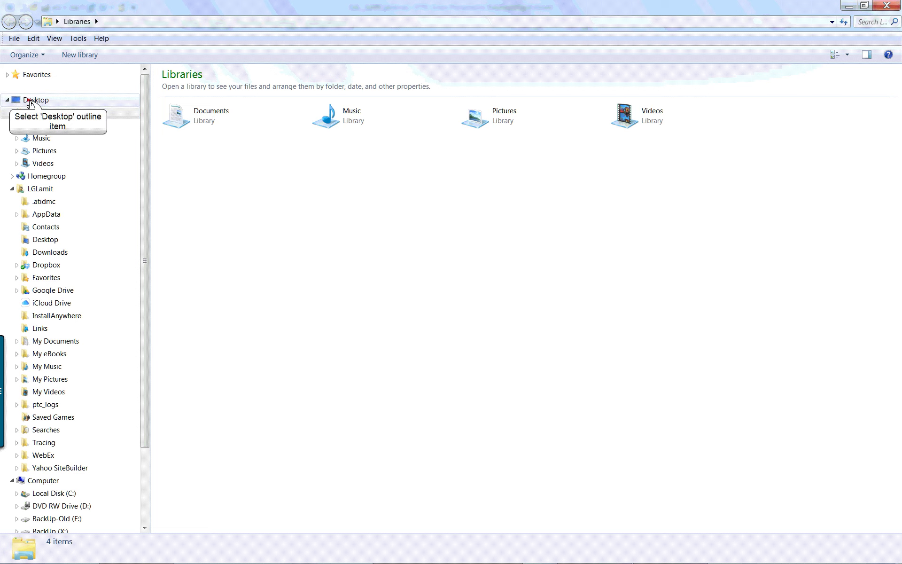
{"action": "left_click", "coordinate": [29, 100]}
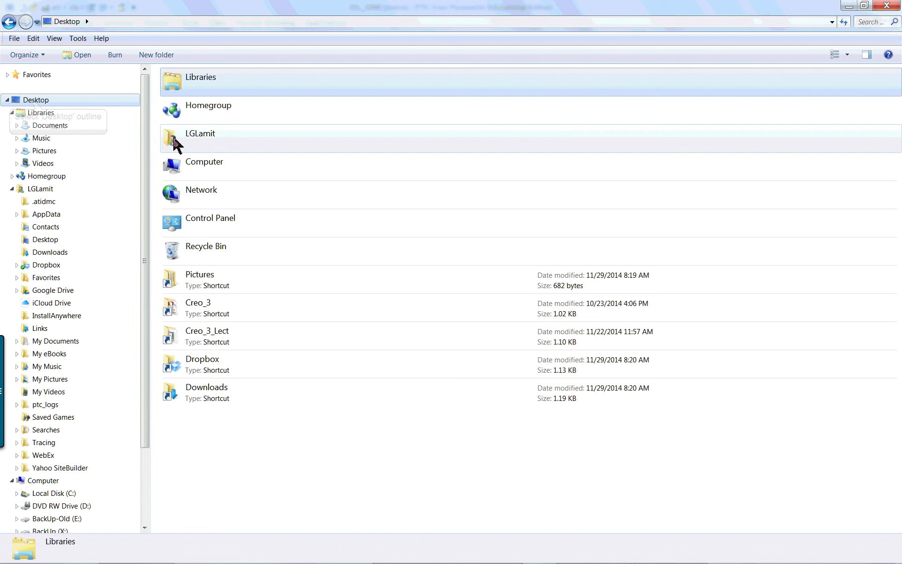
{"action": "double_click", "coordinate": [214, 318]}
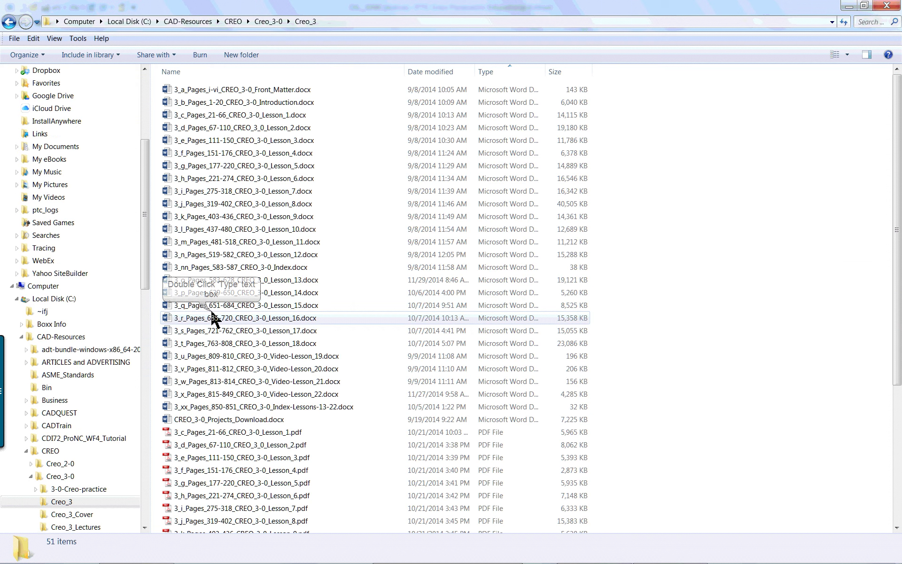
{"action": "left_click", "coordinate": [269, 22]}
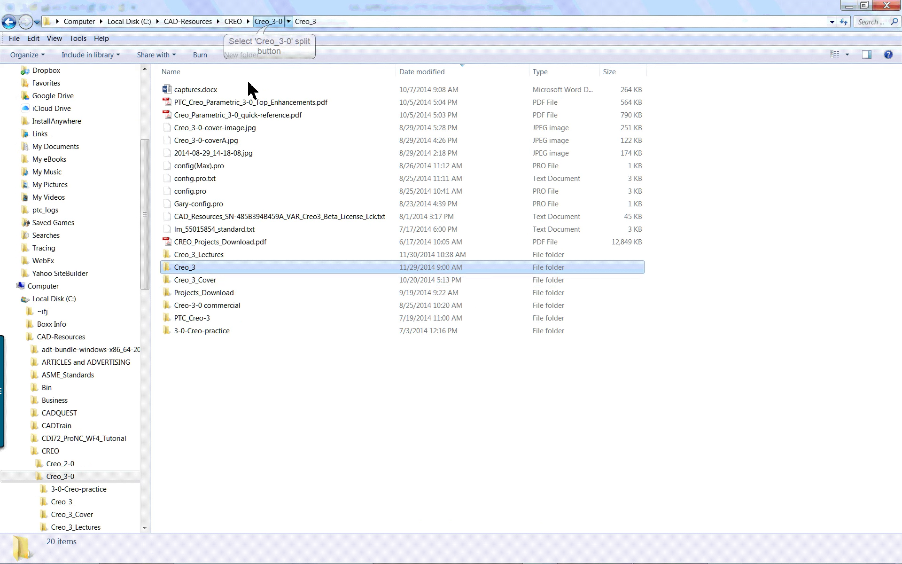
{"action": "double_click", "coordinate": [195, 318]}
{"action": "double_click", "coordinate": [179, 102]}
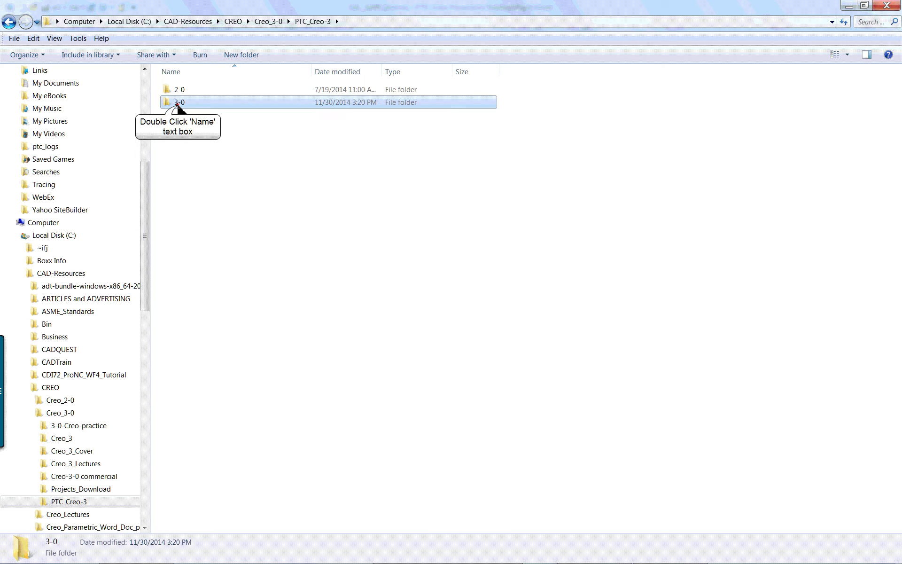
Find oil_sink.pdf in the 3-0 folder and open it in Acrobat
{"action": "scroll", "coordinate": [379, 337], "scroll_direction": "down", "scroll_amount": 5}
{"action": "scroll", "coordinate": [379, 337], "scroll_direction": "down", "scroll_amount": 8}
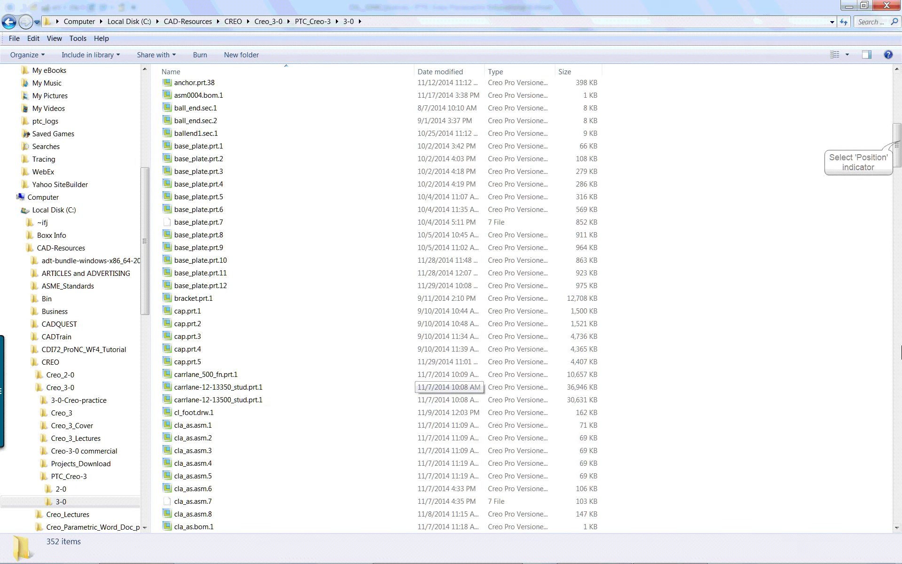
{"action": "left_click_drag", "start_coordinate": [897, 147], "coordinate": [892, 528]}
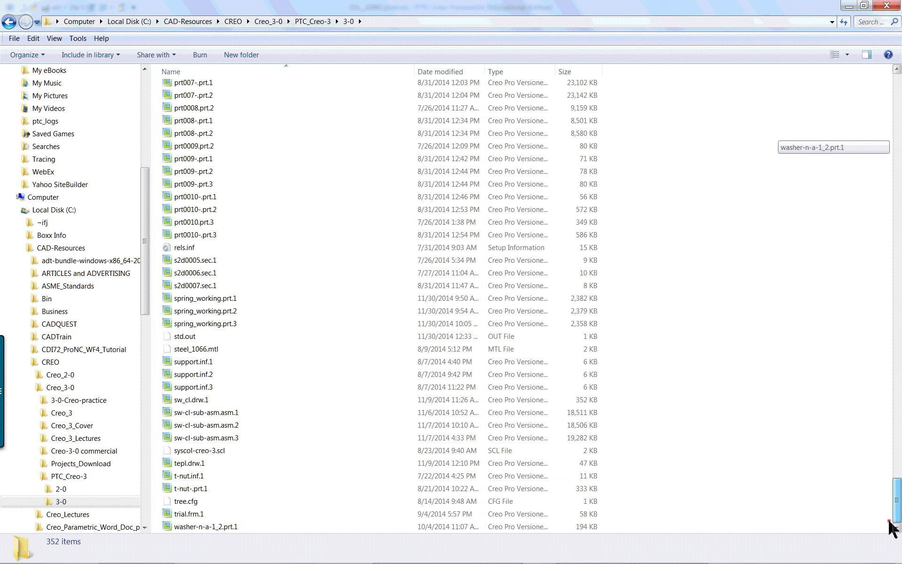
{"action": "scroll", "coordinate": [420, 418], "scroll_direction": "up", "scroll_amount": 20}
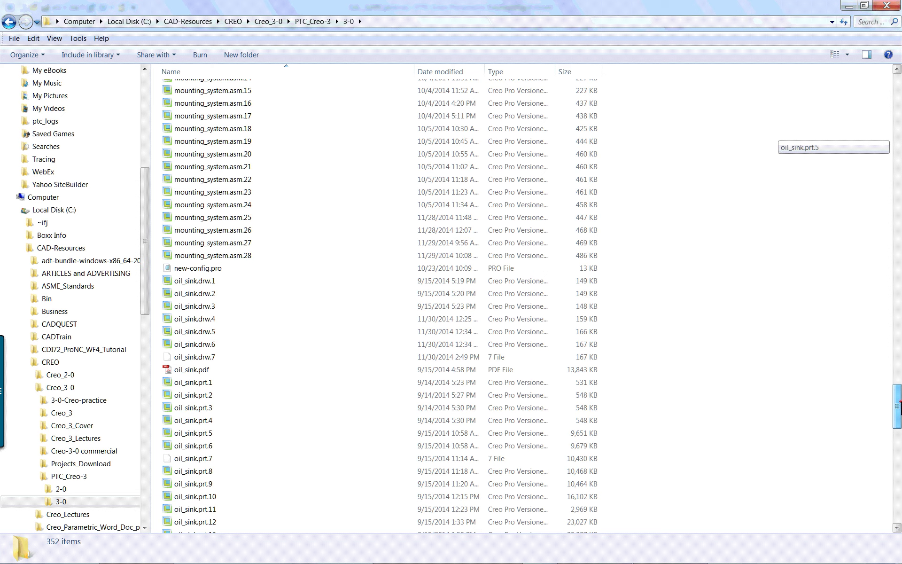
{"action": "double_click", "coordinate": [193, 371]}
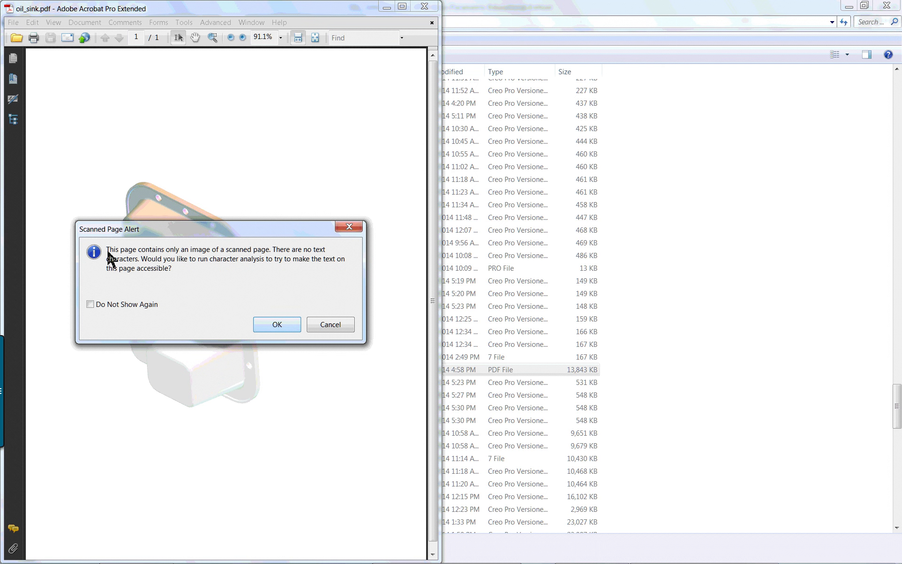
Run text recognition on the page, skip reading-order preparation, and activate the oil sink 3D model
{"action": "left_click", "coordinate": [282, 325]}
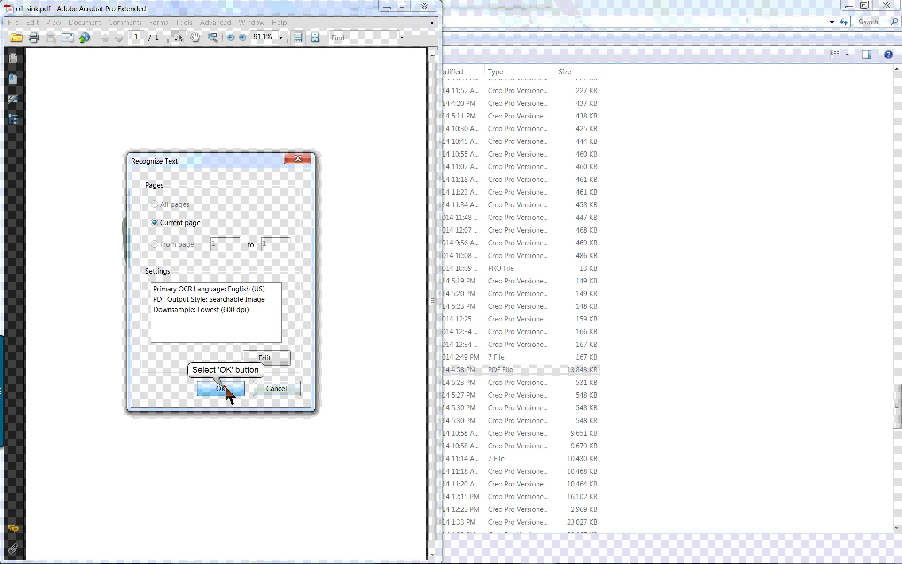
{"action": "left_click", "coordinate": [228, 387]}
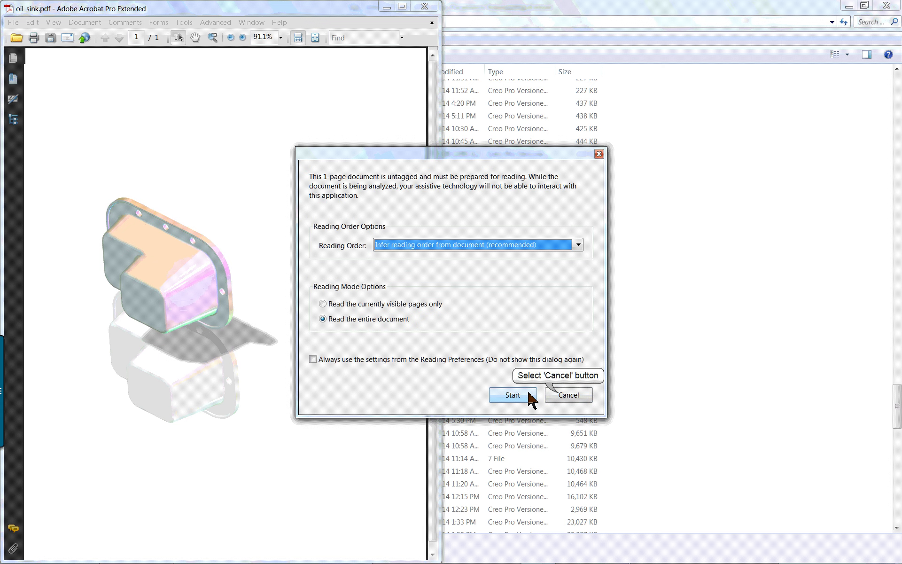
{"action": "left_click", "coordinate": [567, 395]}
{"action": "double_click", "coordinate": [219, 270]}
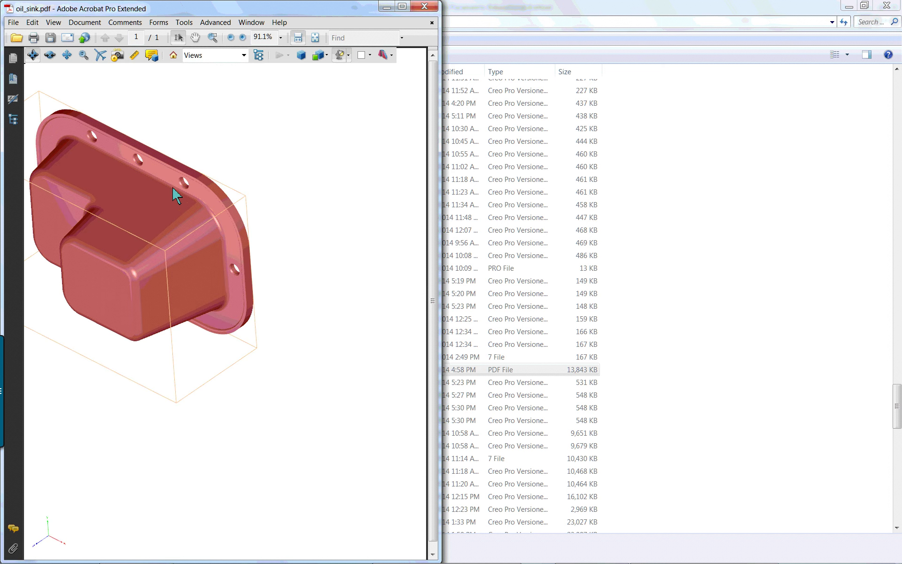
Maximize the Acrobat window and open the Pages thumbnails panel
{"action": "left_click", "coordinate": [402, 7]}
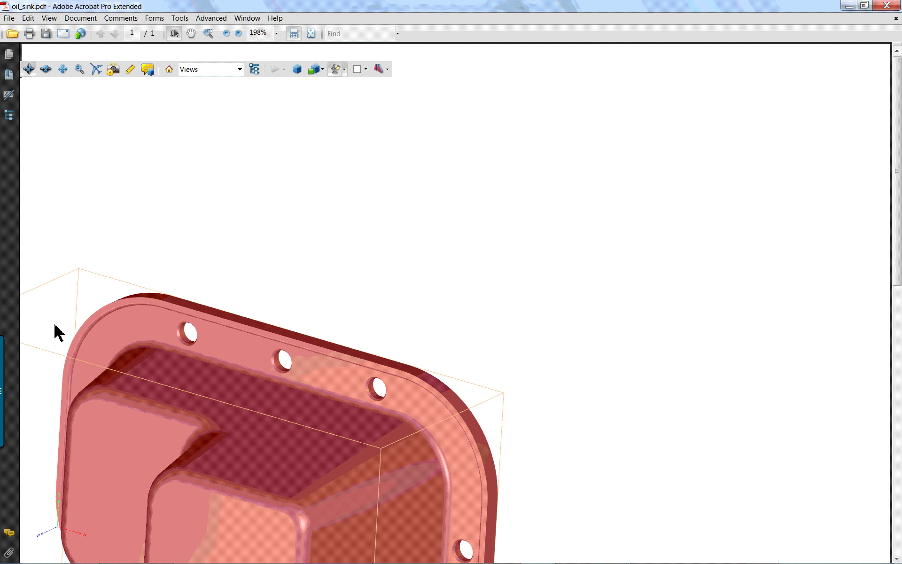
{"action": "left_click", "coordinate": [9, 55]}
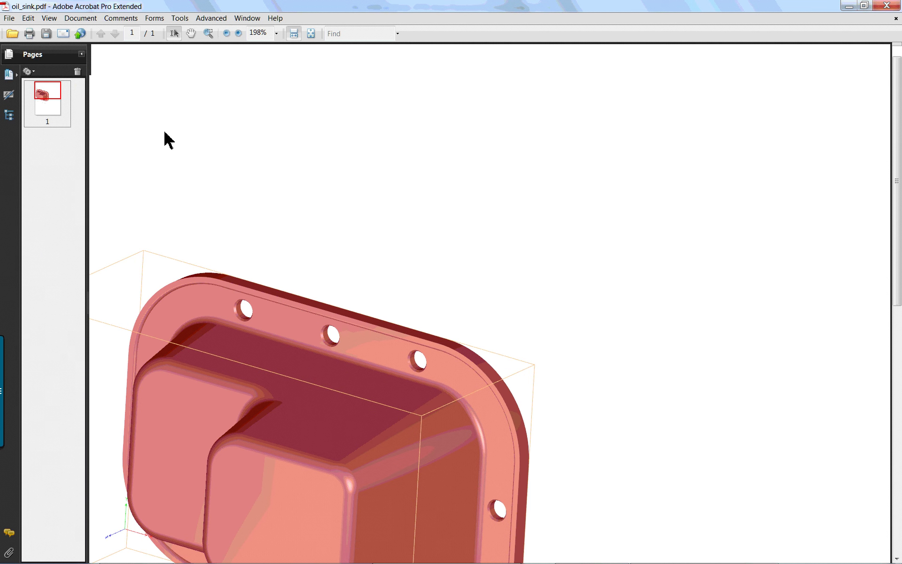
{"action": "mouse_move", "coordinate": [390, 369]}
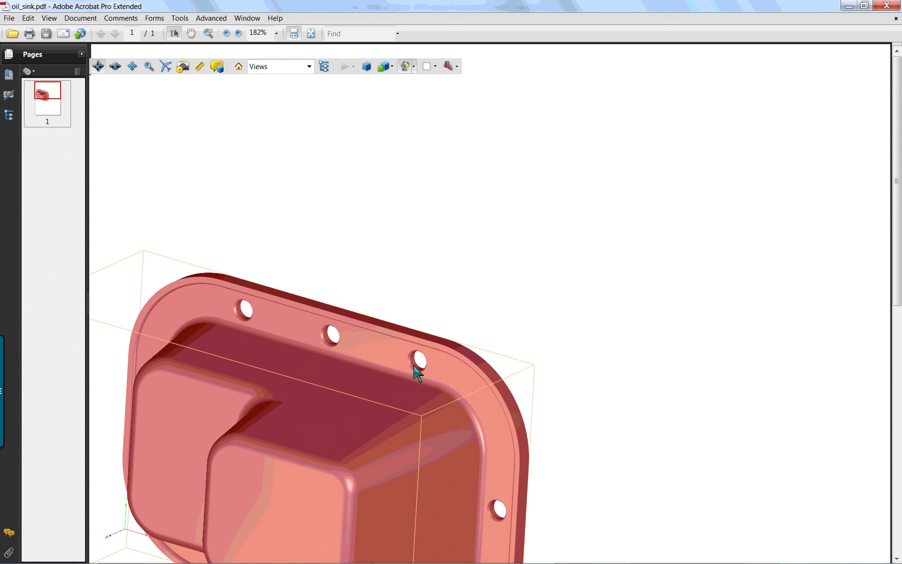
{"action": "scroll", "coordinate": [477, 319], "scroll_direction": "up", "scroll_amount": 1}
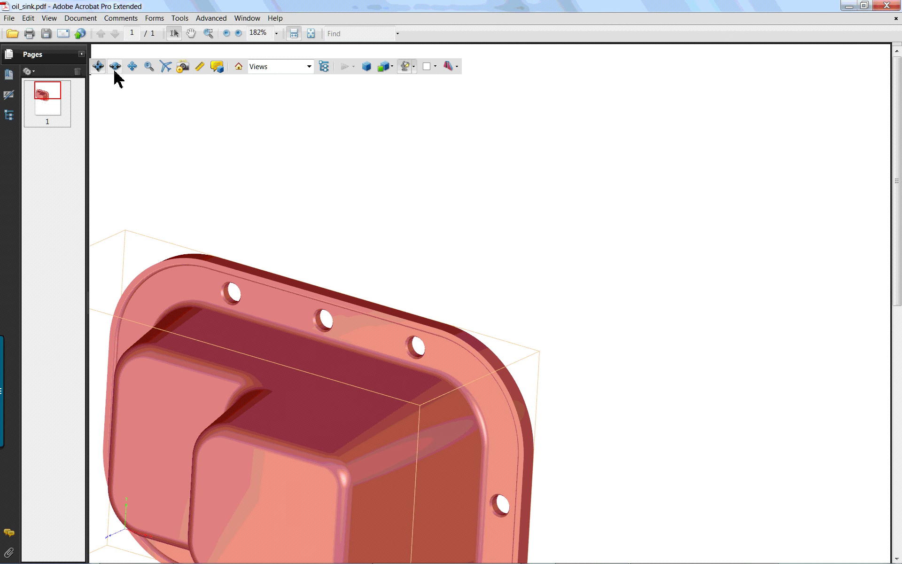
Rotate and pan the 3D oil sink so its raised top faces the viewer
{"action": "left_click", "coordinate": [98, 67]}
{"action": "left_click_drag", "start_coordinate": [261, 289], "coordinate": [388, 153]}
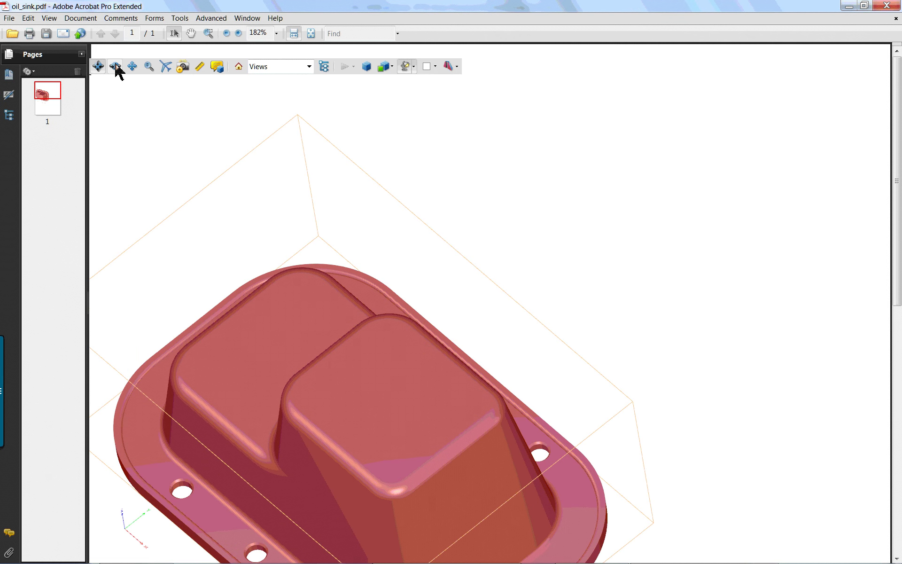
{"action": "left_click", "coordinate": [132, 68]}
{"action": "left_click_drag", "start_coordinate": [284, 284], "coordinate": [355, 188]}
{"action": "left_click", "coordinate": [98, 66]}
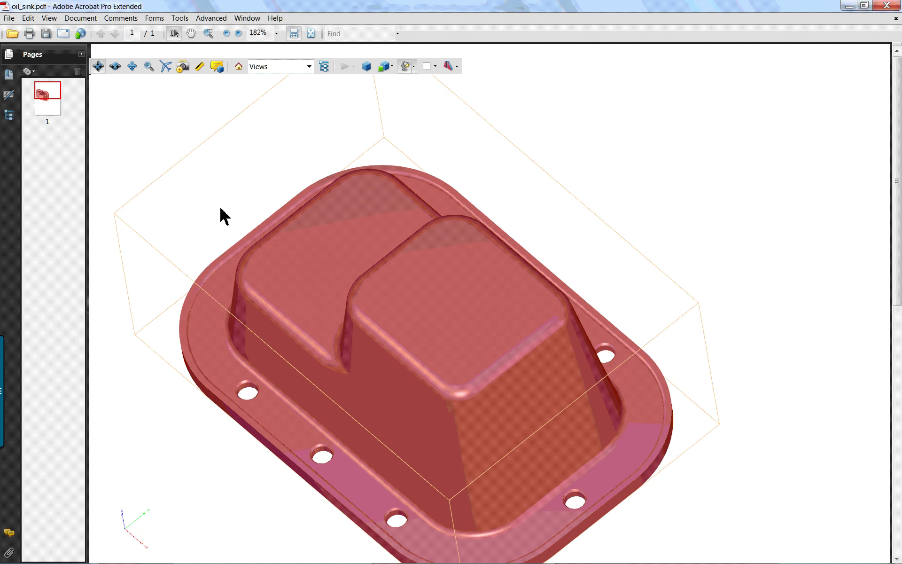
{"action": "left_click_drag", "start_coordinate": [376, 300], "coordinate": [376, 284]}
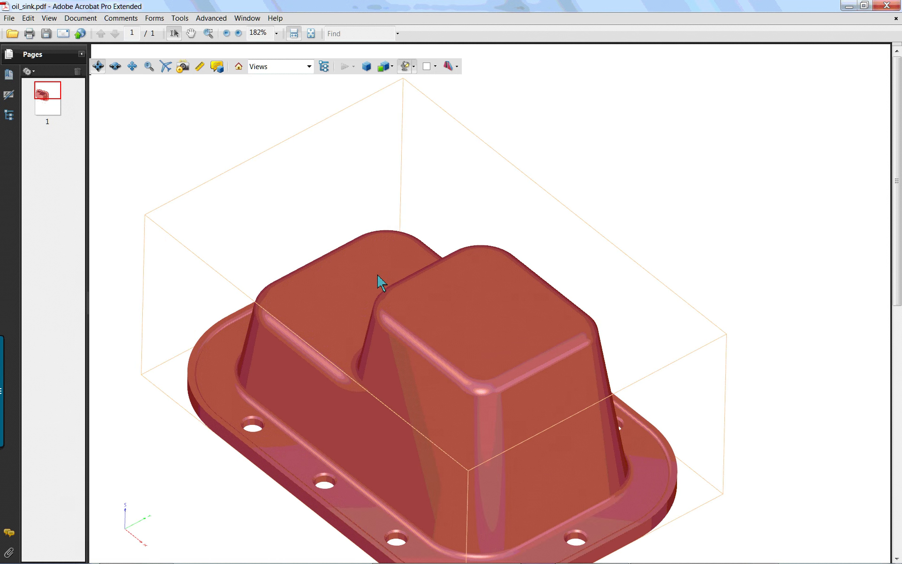
{"action": "left_click", "coordinate": [132, 67]}
{"action": "left_click_drag", "start_coordinate": [399, 358], "coordinate": [380, 276]}
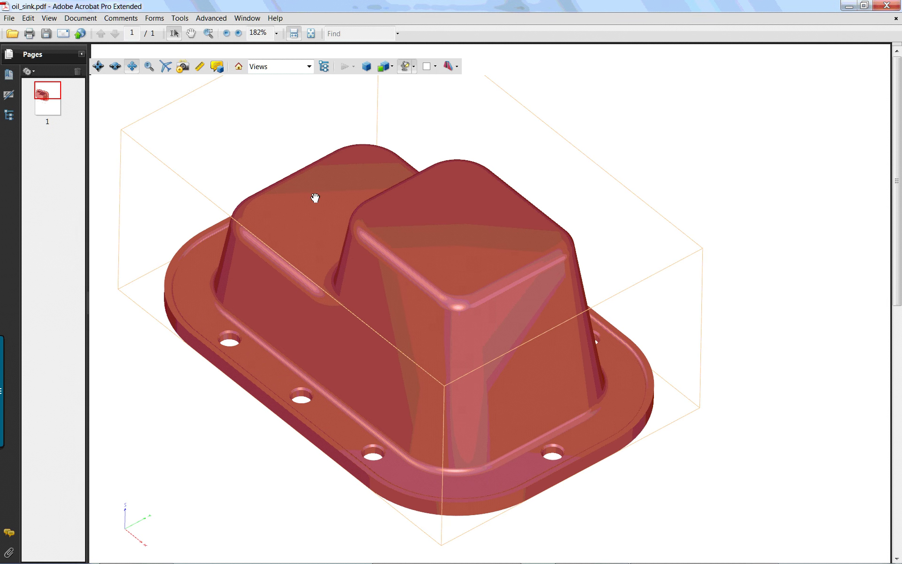
Preview Transparent Bounding Box, Illustration, Solid Wireframe and Transparent render modes, then return to Solid
{"action": "left_click", "coordinate": [393, 66]}
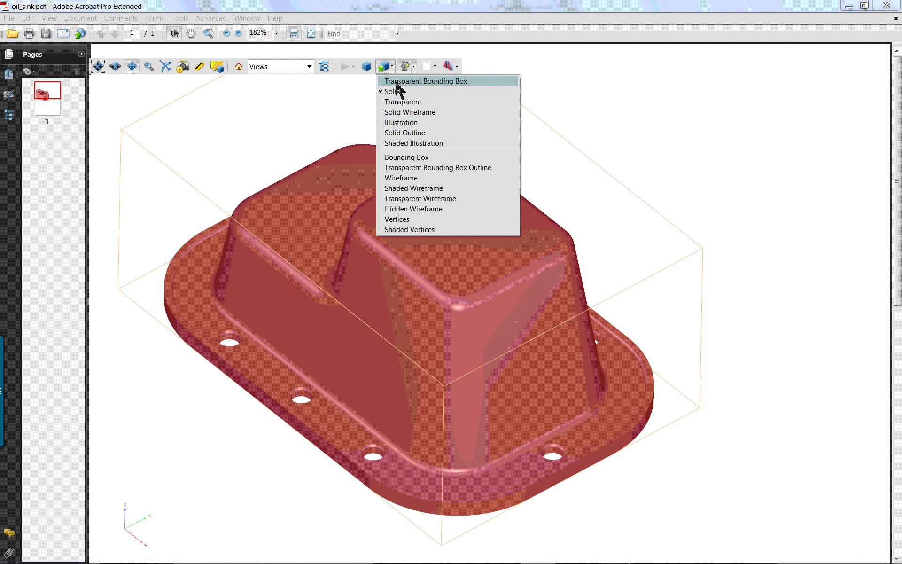
{"action": "left_click", "coordinate": [395, 82]}
{"action": "left_click", "coordinate": [394, 68]}
{"action": "left_click", "coordinate": [403, 122]}
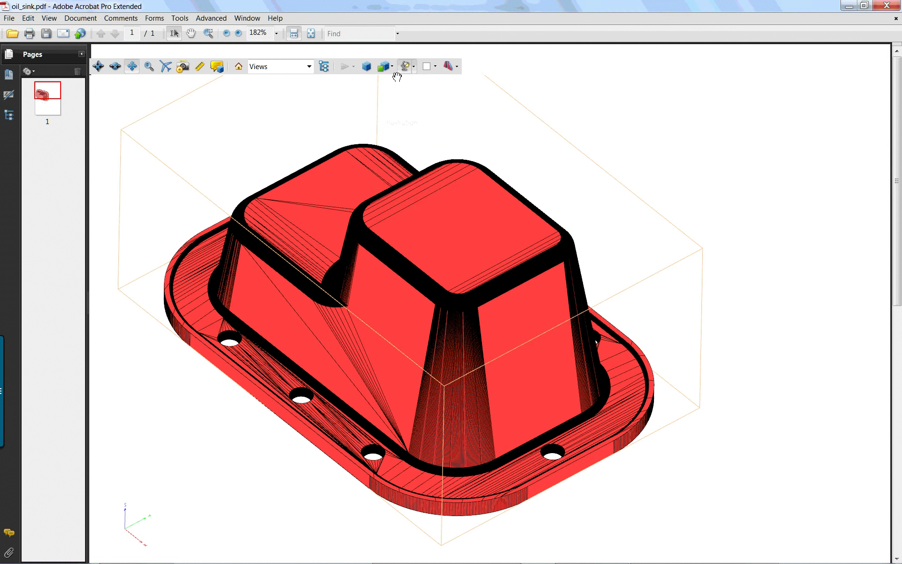
{"action": "left_click", "coordinate": [393, 67]}
{"action": "left_click", "coordinate": [402, 112]}
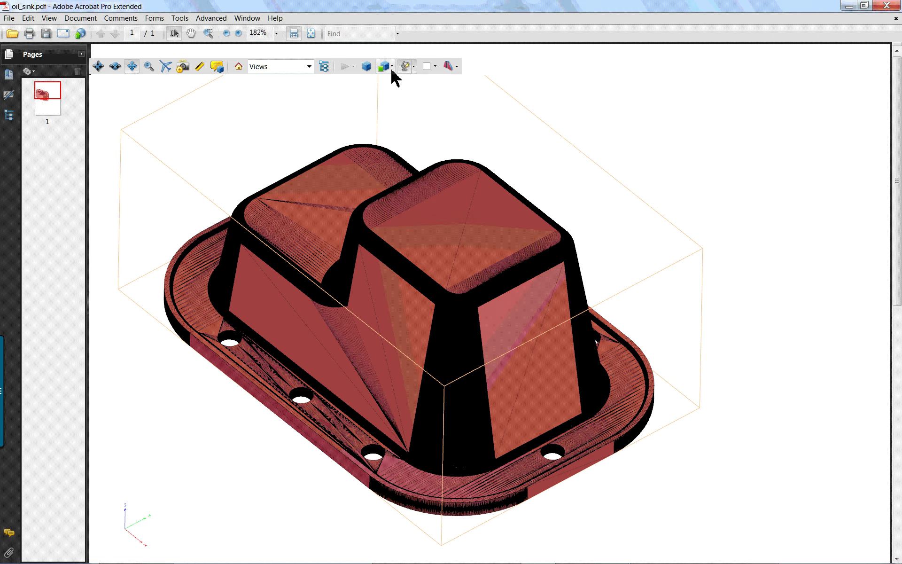
{"action": "left_click", "coordinate": [393, 67]}
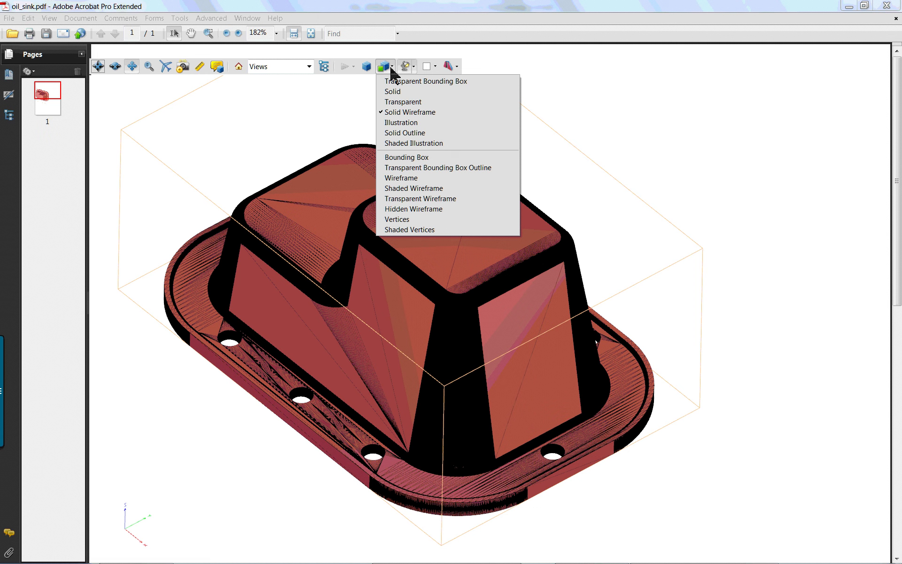
{"action": "left_click", "coordinate": [393, 102]}
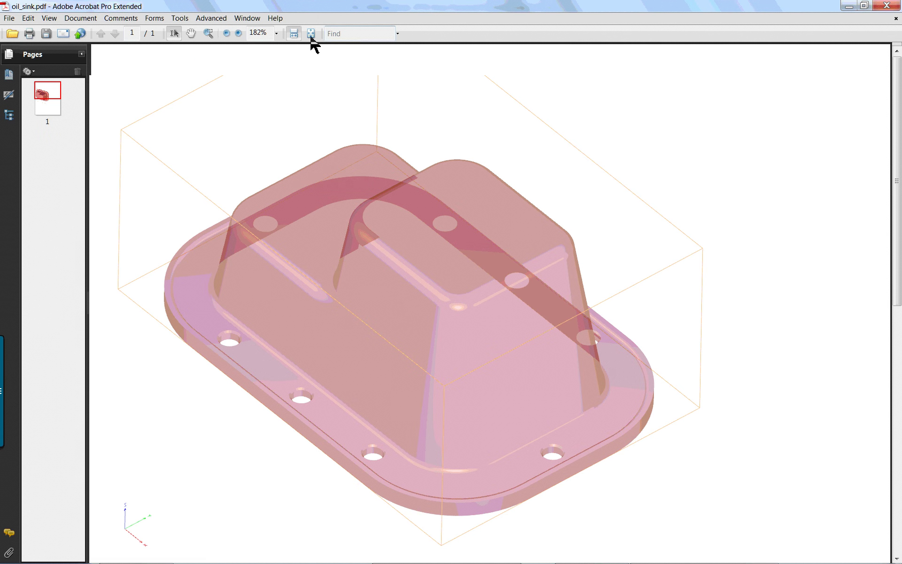
{"action": "mouse_move", "coordinate": [264, 79]}
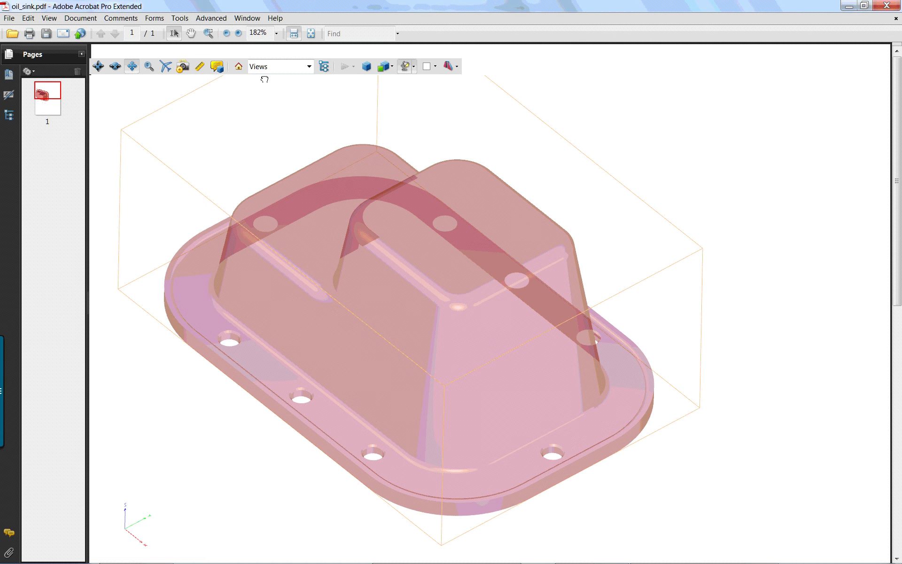
{"action": "left_click", "coordinate": [390, 69]}
{"action": "left_click", "coordinate": [397, 90]}
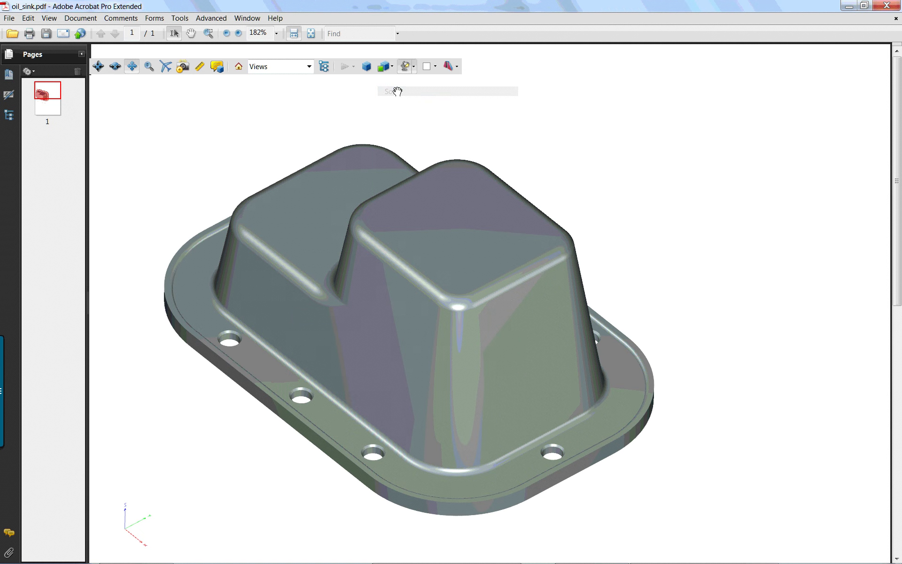
Cut the model with a cross-section aligned to the X-axis in Cross Section Properties
{"action": "left_click", "coordinate": [450, 67]}
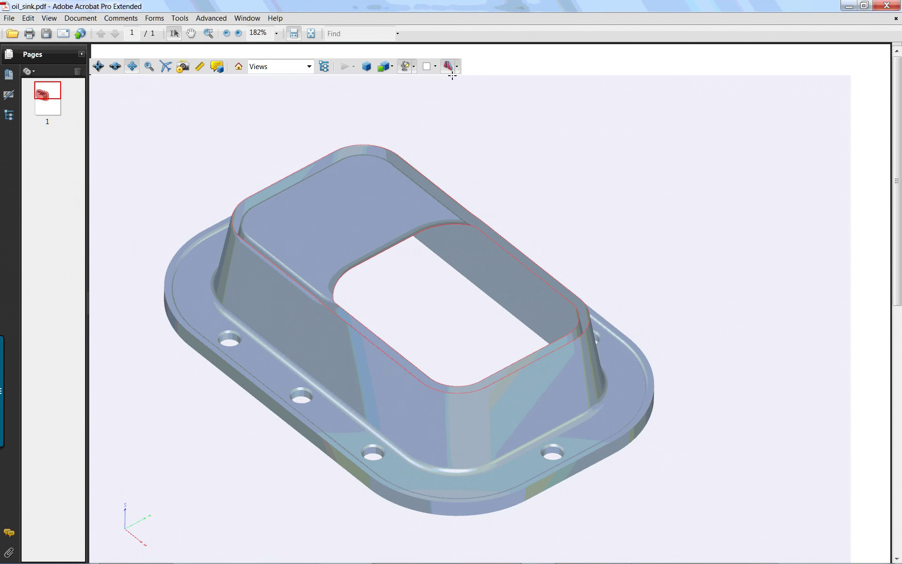
{"action": "left_click", "coordinate": [457, 67]}
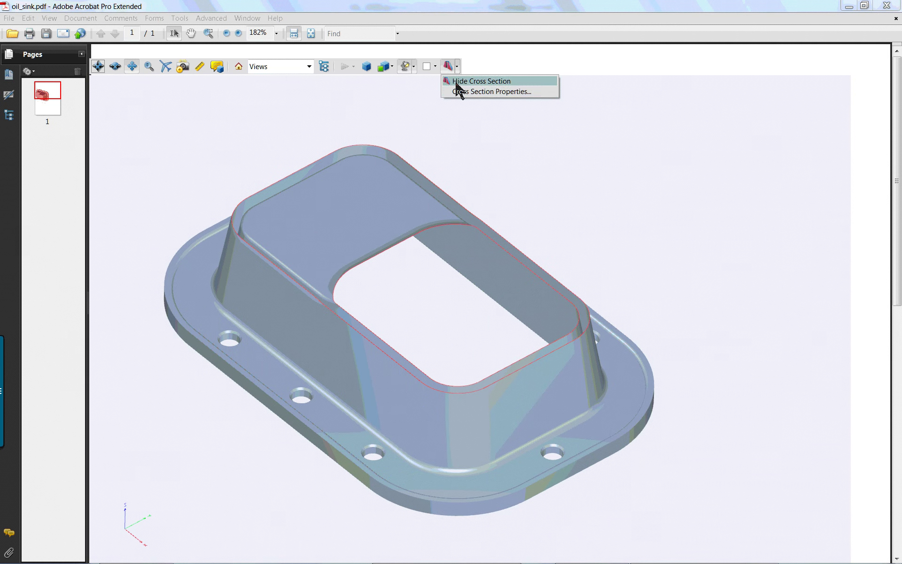
{"action": "left_click", "coordinate": [488, 91]}
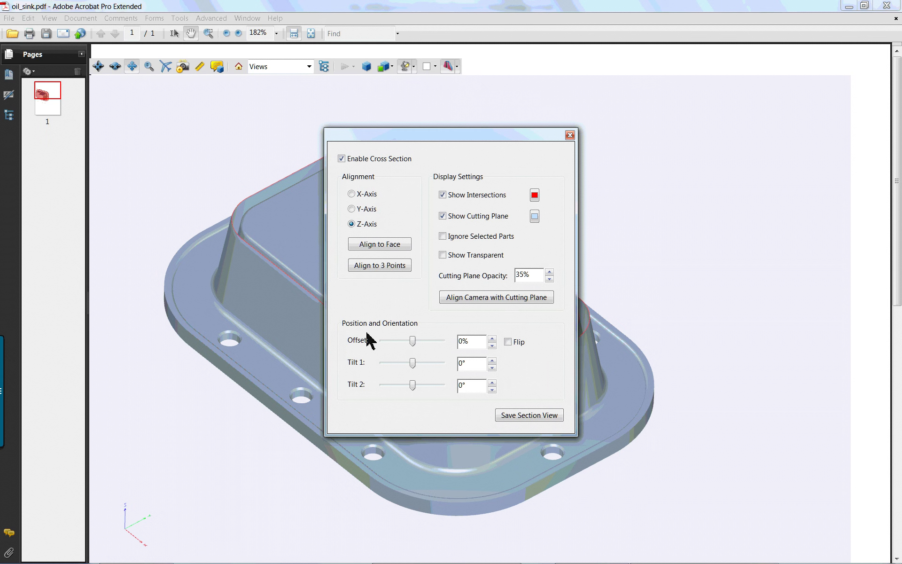
{"action": "left_click", "coordinate": [350, 209]}
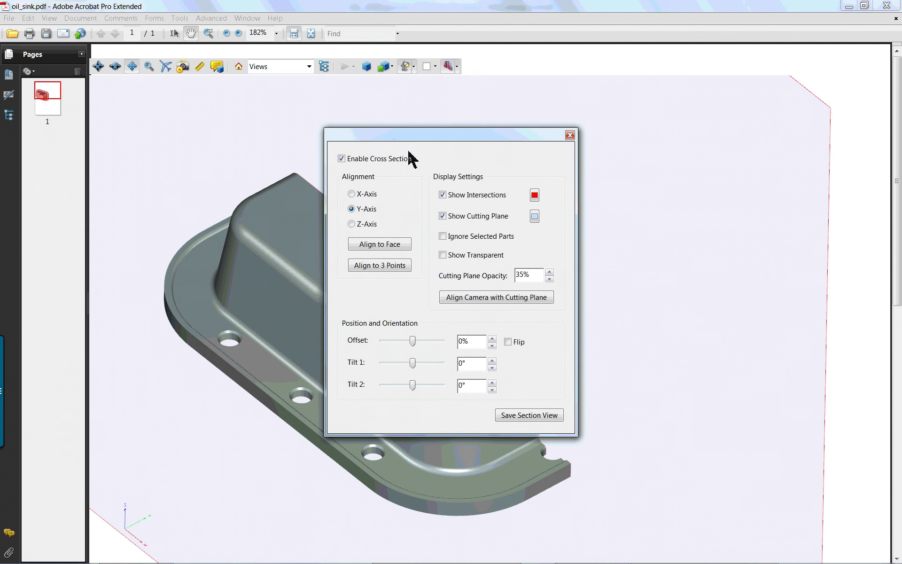
{"action": "left_click", "coordinate": [371, 192]}
{"action": "left_click_drag", "start_coordinate": [416, 140], "coordinate": [615, 140]}
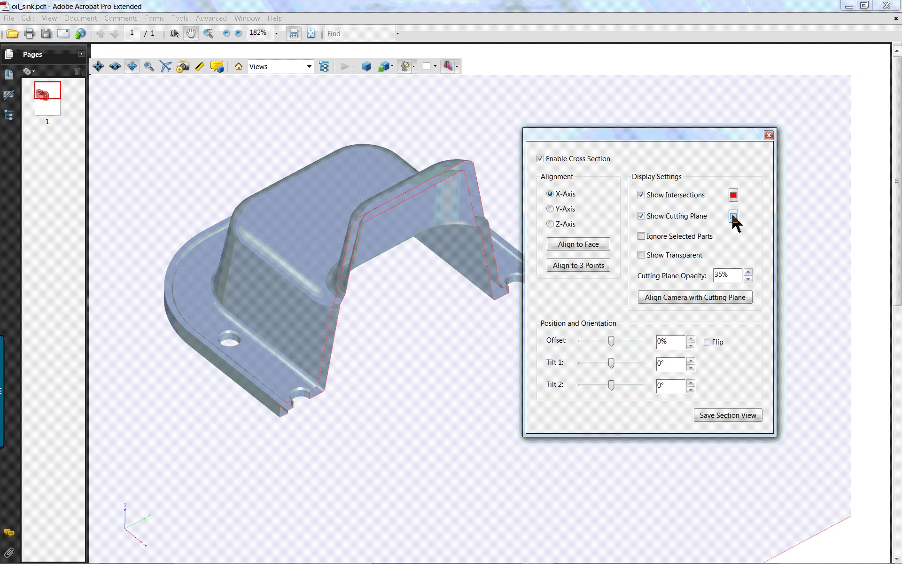
Toggle Show Intersections and the cutting plane off and back on, then close the properties
{"action": "left_click", "coordinate": [641, 195]}
{"action": "left_click", "coordinate": [640, 216]}
{"action": "left_click", "coordinate": [640, 216]}
{"action": "left_click", "coordinate": [641, 194]}
{"action": "left_click", "coordinate": [769, 136]}
{"action": "left_click", "coordinate": [457, 67]}
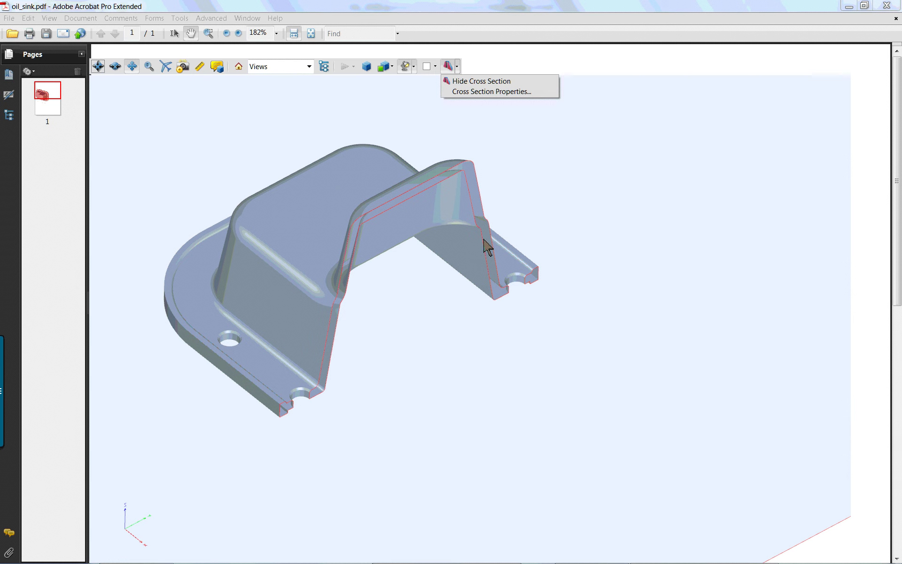
Rotate the sectioned oil sink and zoom out then in on its flange holes
{"action": "left_click", "coordinate": [481, 256]}
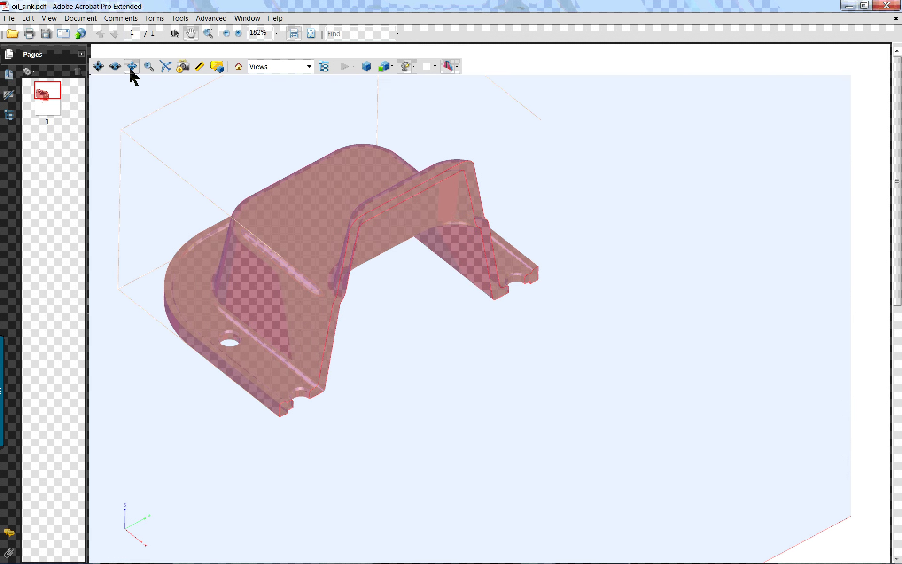
{"action": "left_click", "coordinate": [286, 244]}
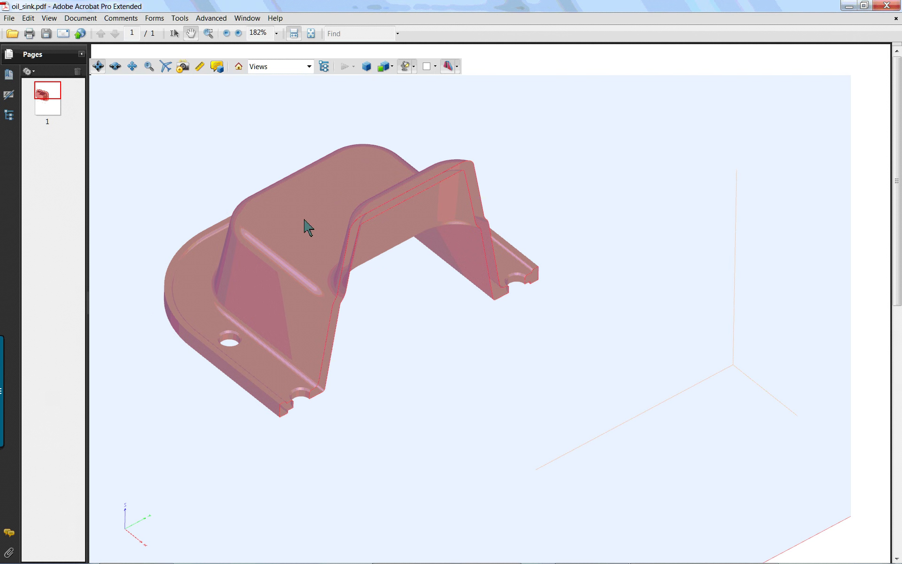
{"action": "left_click_drag", "start_coordinate": [304, 220], "coordinate": [270, 227]}
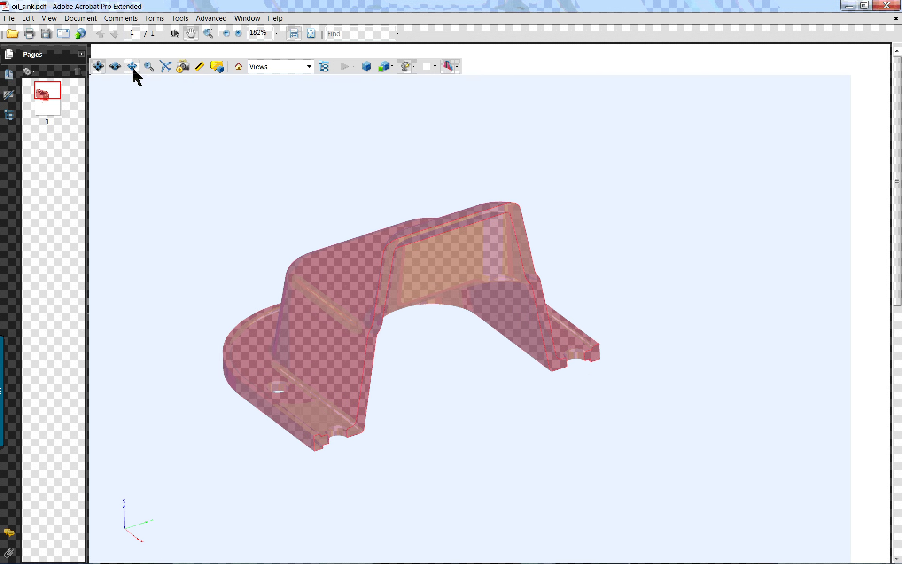
{"action": "left_click", "coordinate": [148, 66]}
{"action": "left_click_drag", "start_coordinate": [471, 267], "coordinate": [312, 340]}
{"action": "left_click_drag", "start_coordinate": [557, 477], "coordinate": [401, 425]}
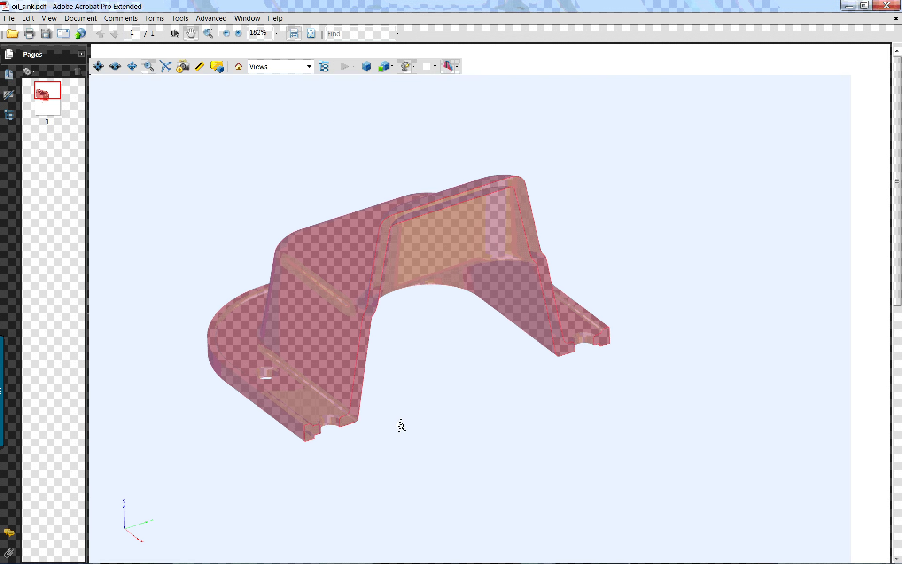
{"action": "left_click_drag", "start_coordinate": [643, 358], "coordinate": [632, 238]}
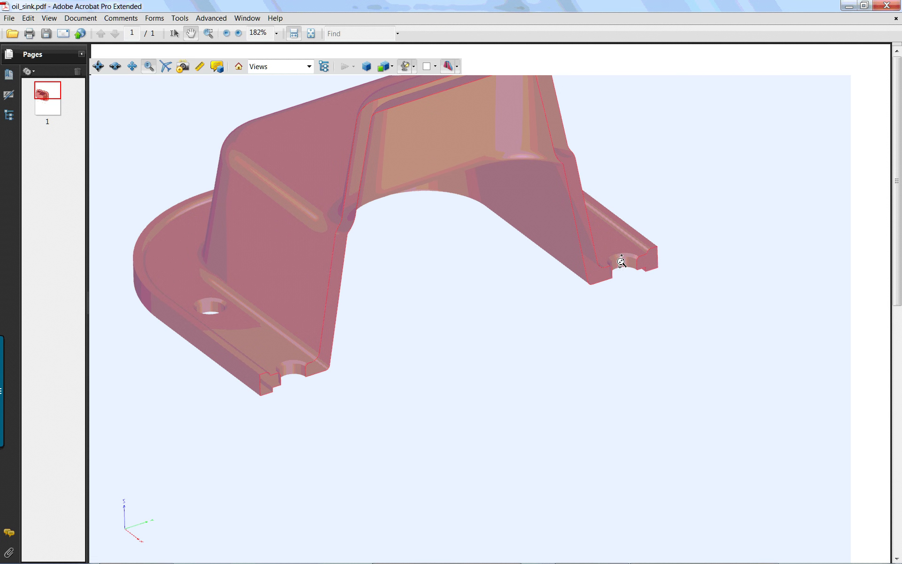
{"action": "left_click_drag", "start_coordinate": [635, 294], "coordinate": [620, 305]}
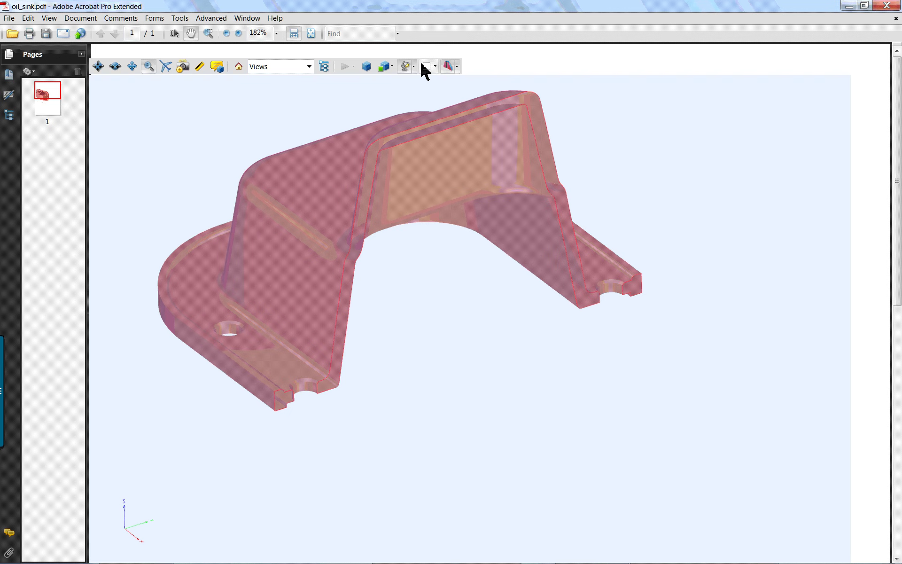
Change the 3D background to green, then to orange-yellow
{"action": "left_click", "coordinate": [435, 66]}
{"action": "left_click", "coordinate": [449, 87]}
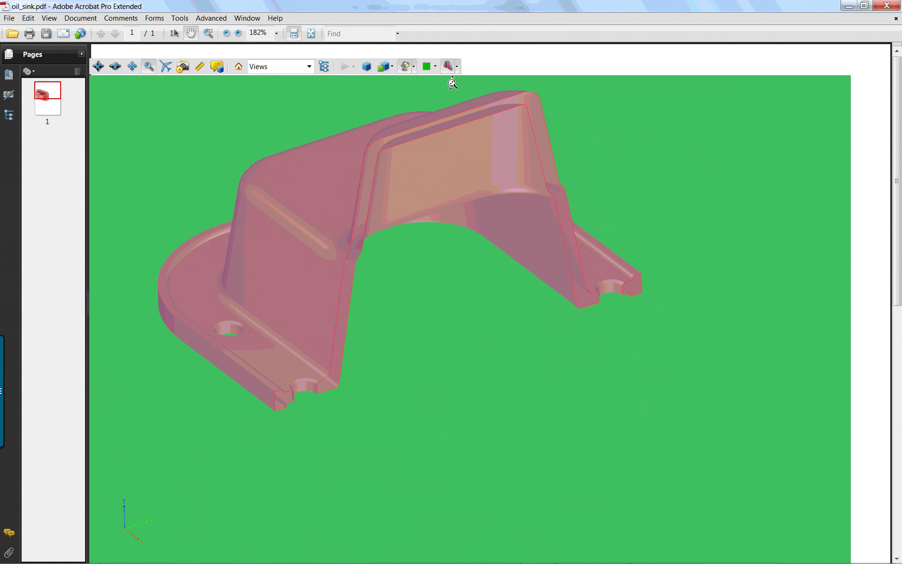
{"action": "left_click", "coordinate": [435, 66]}
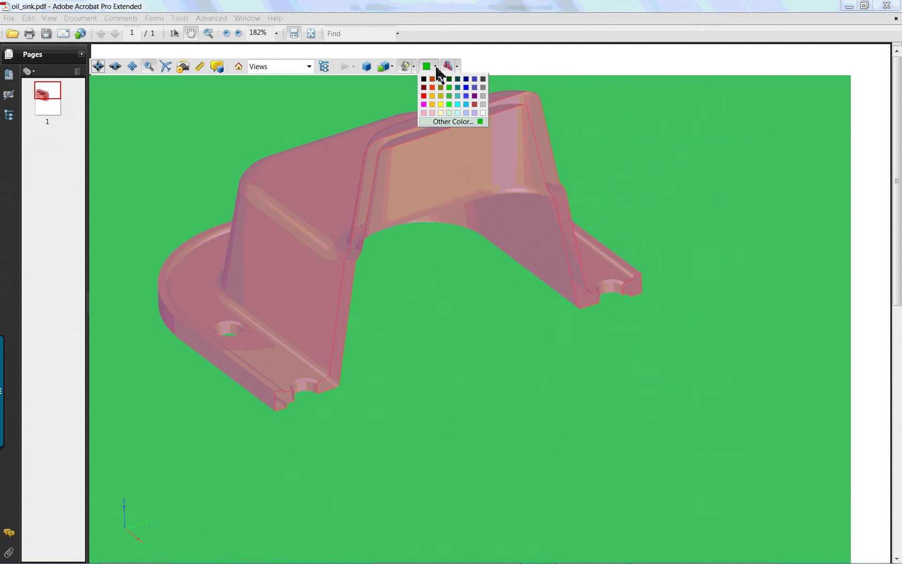
{"action": "left_click", "coordinate": [432, 105]}
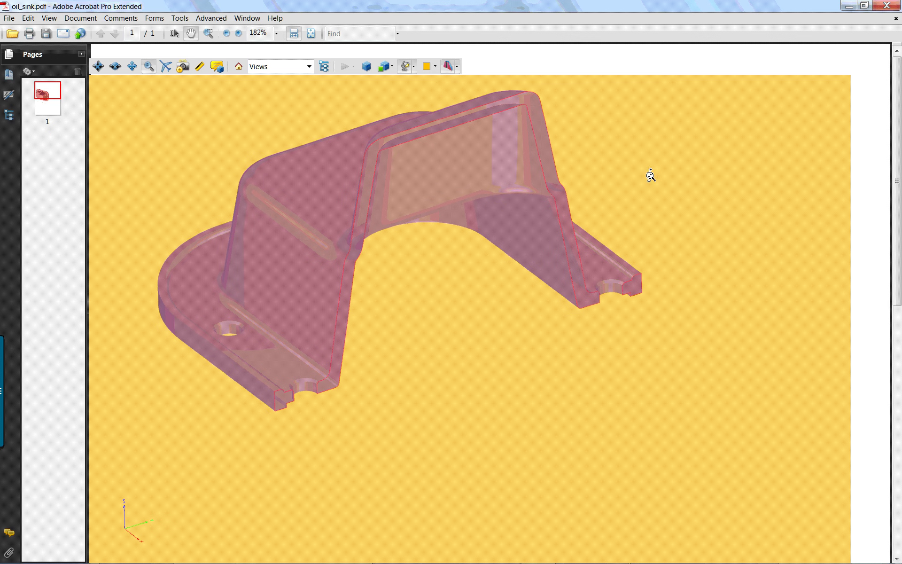
From the Model Tree, show the BOTTOM, RIGHT, FRONT and DEFAULT views, panning the model
{"action": "left_click", "coordinate": [323, 66]}
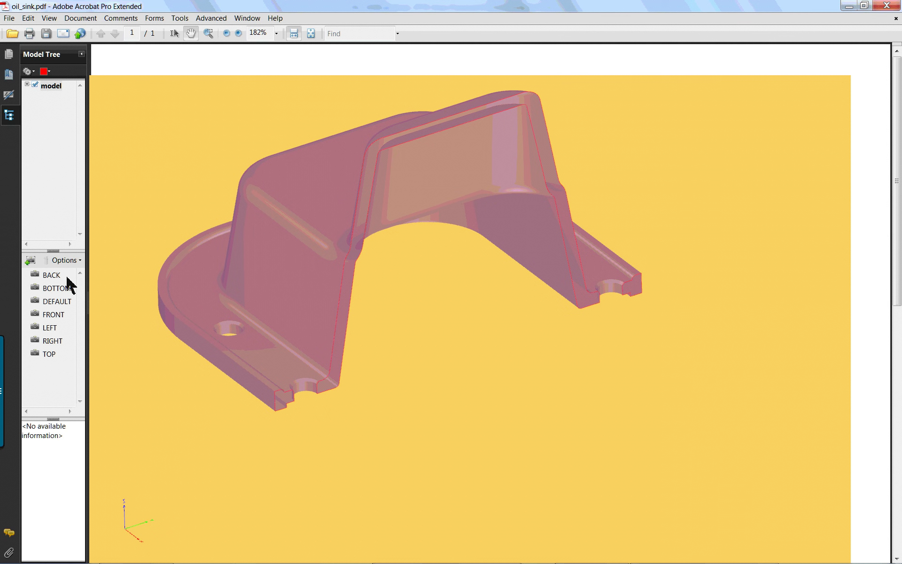
{"action": "left_click", "coordinate": [53, 289]}
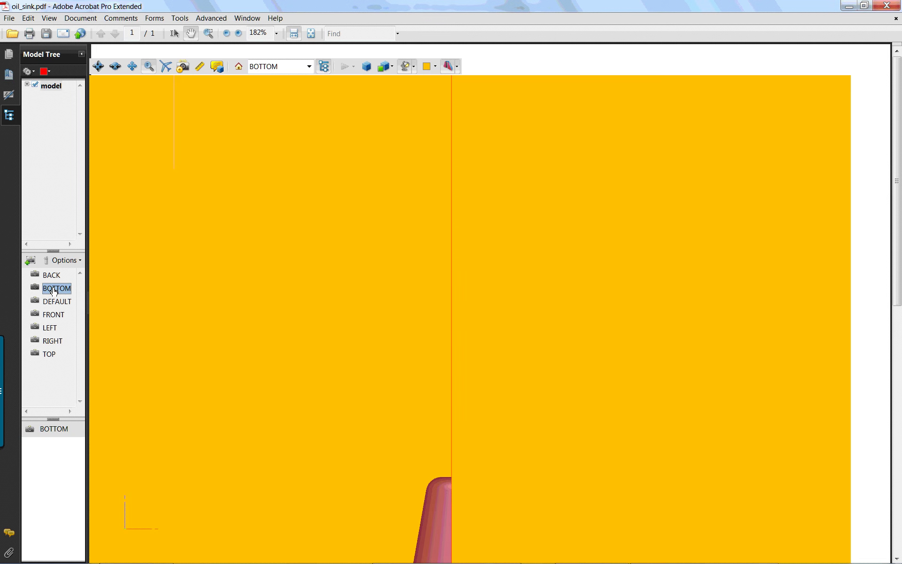
{"action": "scroll", "coordinate": [313, 341], "scroll_direction": "up", "scroll_amount": 5}
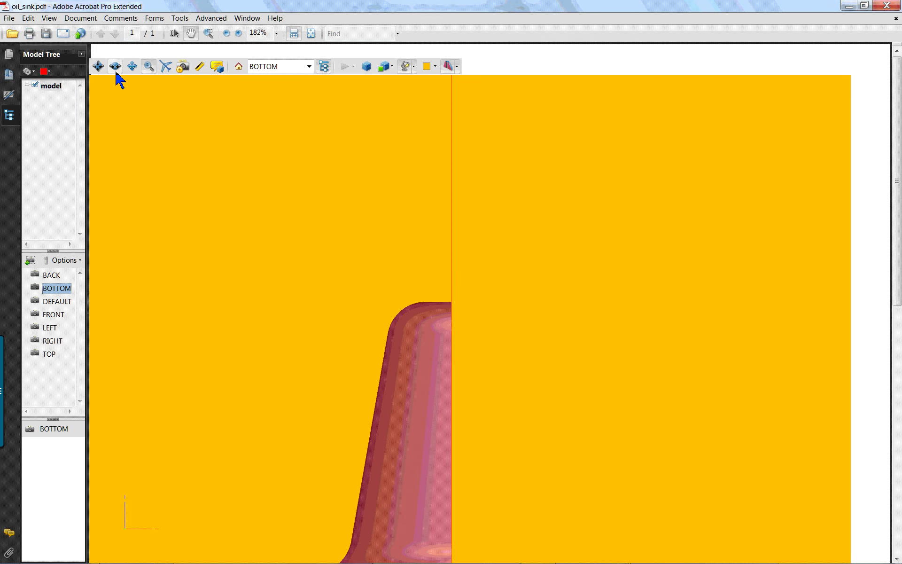
{"action": "left_click", "coordinate": [132, 66]}
{"action": "left_click_drag", "start_coordinate": [405, 382], "coordinate": [637, 158]}
{"action": "left_click", "coordinate": [53, 346]}
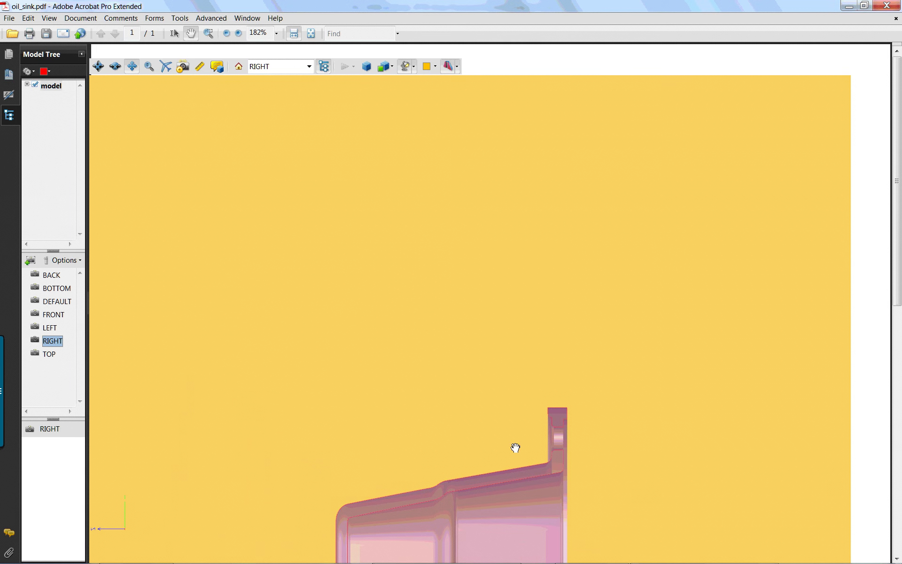
{"action": "left_click", "coordinate": [46, 314]}
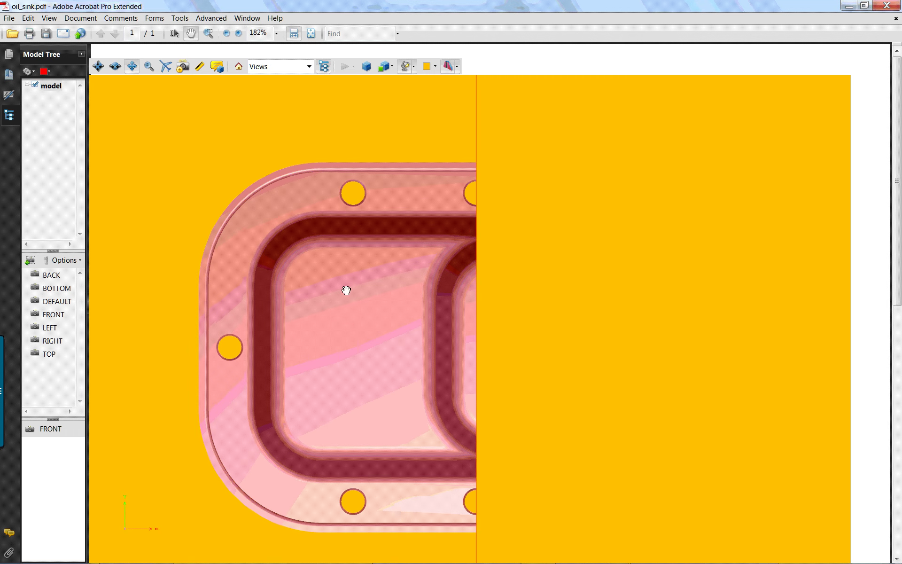
{"action": "left_click", "coordinate": [52, 301]}
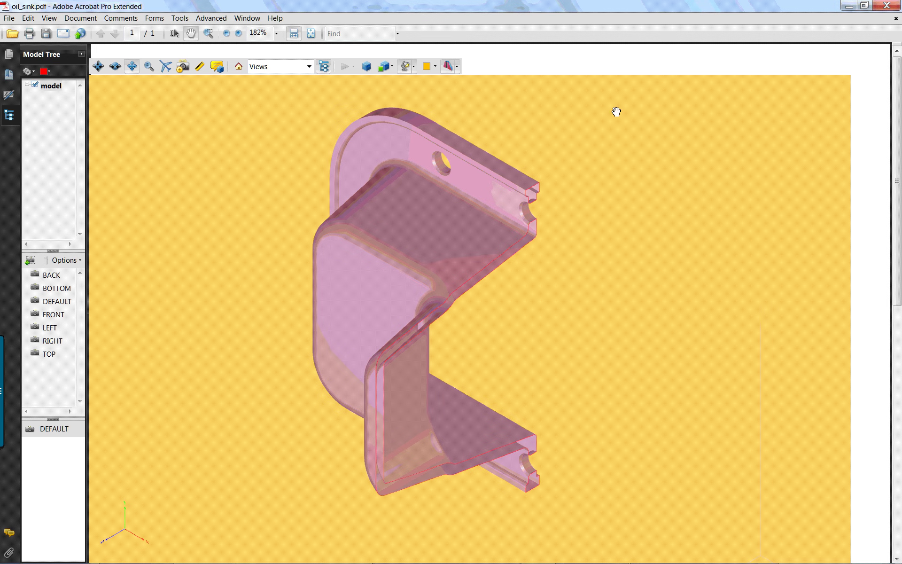
Close Acrobat without saving and sort the 3-0 folder's files by type
{"action": "left_click", "coordinate": [887, 6]}
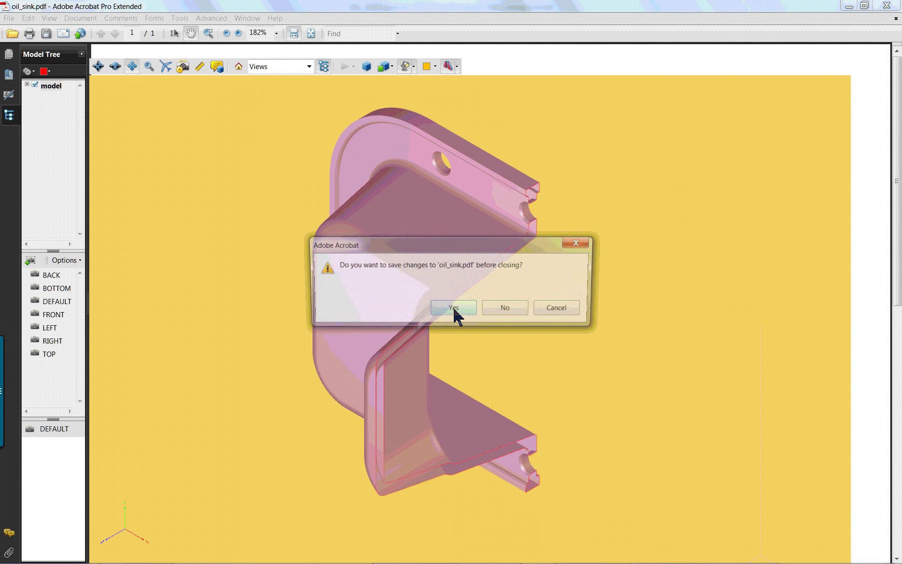
{"action": "left_click", "coordinate": [506, 309]}
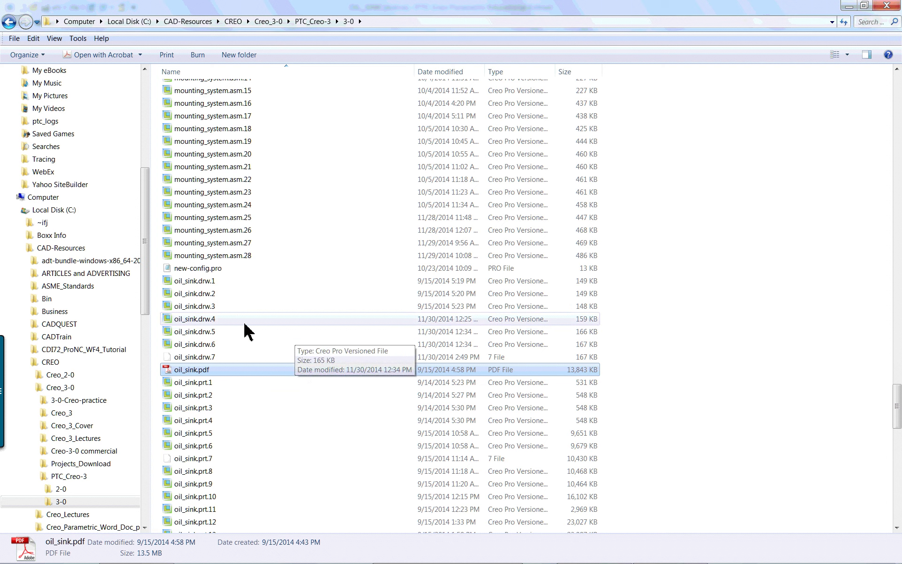
{"action": "left_click", "coordinate": [500, 72]}
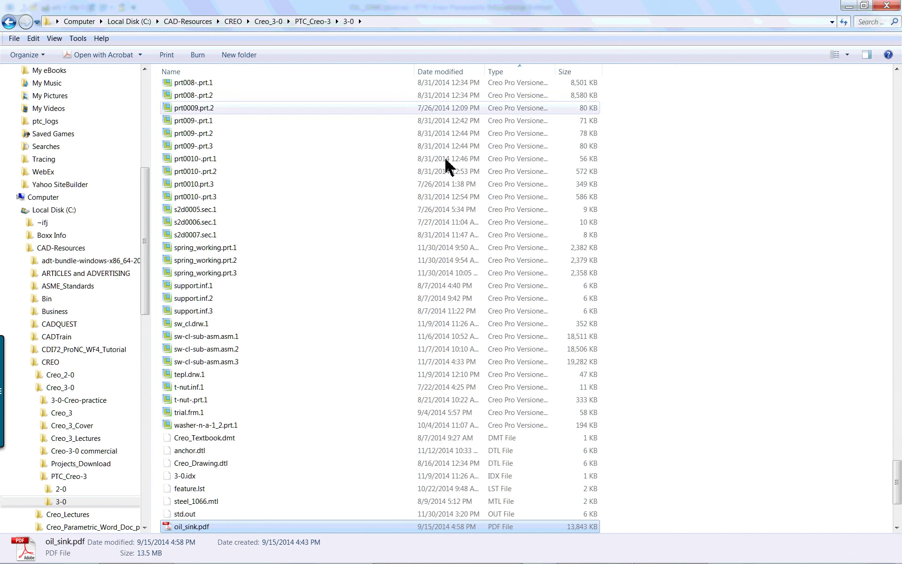
{"action": "scroll", "coordinate": [356, 263], "scroll_direction": "down", "scroll_amount": 4}
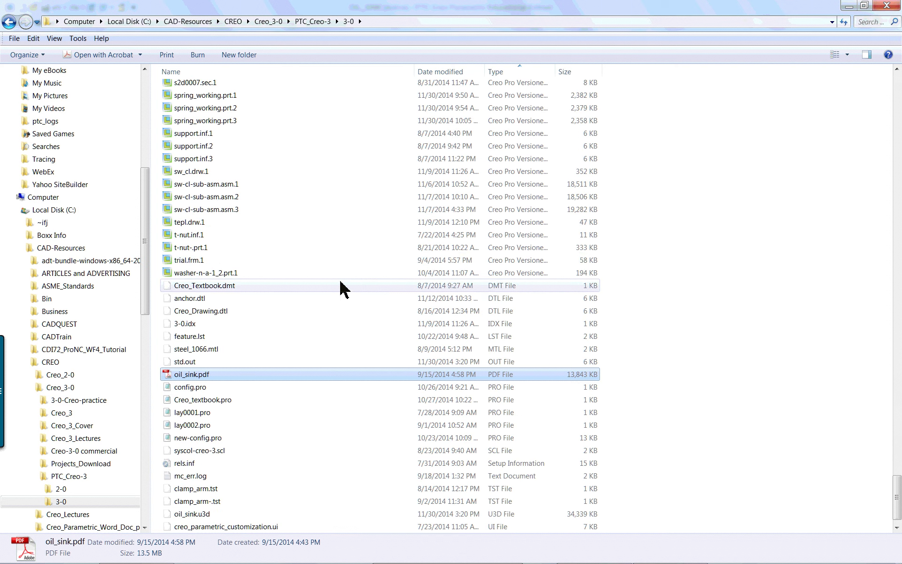
Close Explorer, then orbit and zoom the eight-hole OIL_SINK part in Creo
{"action": "left_click", "coordinate": [886, 5]}
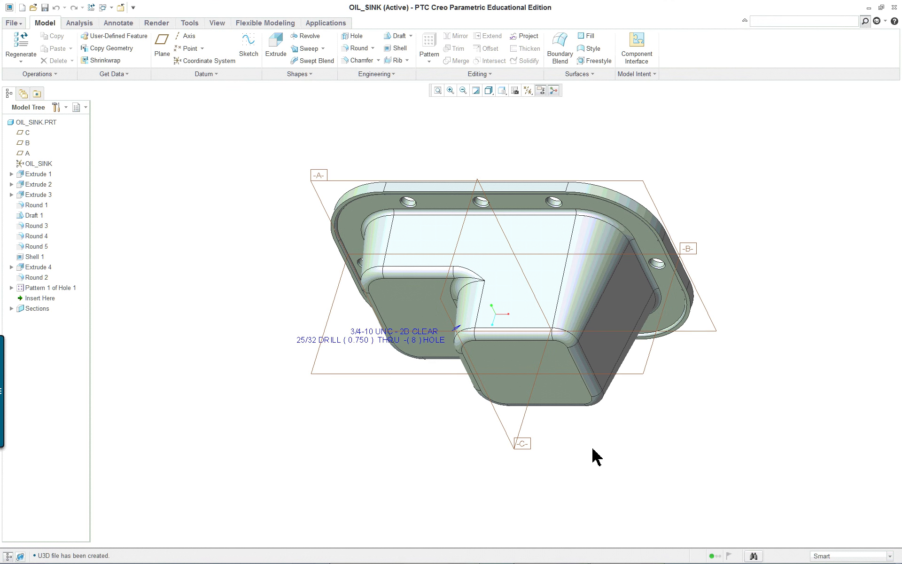
{"action": "middle_click_drag", "start_coordinate": [593, 456], "coordinate": [404, 232]}
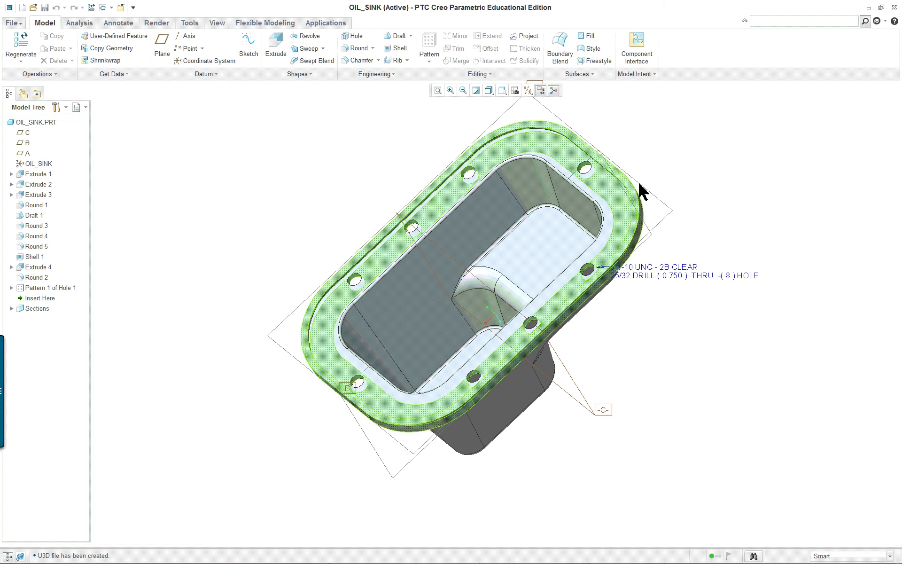
{"action": "scroll", "coordinate": [612, 112], "scroll_direction": "up", "scroll_amount": 2}
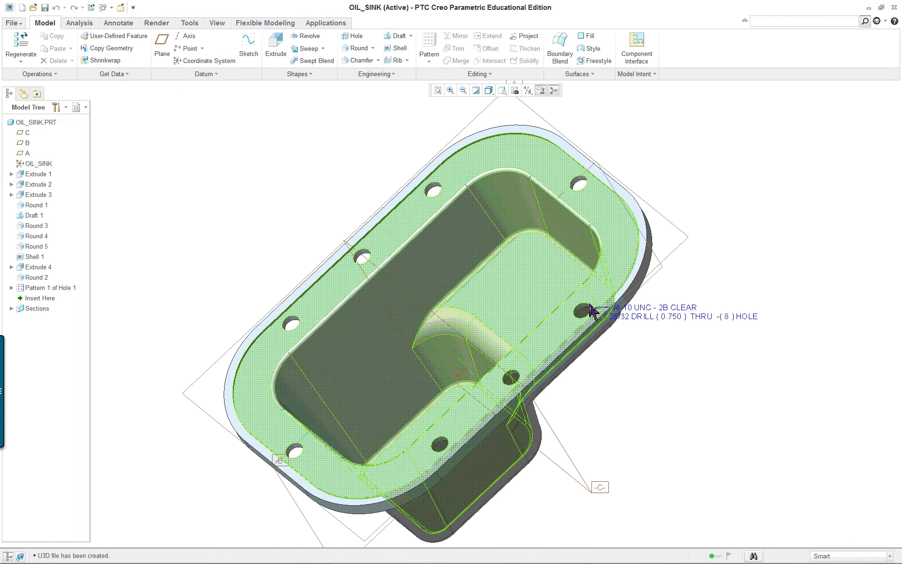
{"action": "mouse_move", "coordinate": [596, 425]}
{"action": "middle_mouse_down"}
{"action": "mouse_move", "coordinate": [648, 364]}
{"action": "mouse_move", "coordinate": [743, 352]}
{"action": "mouse_move", "coordinate": [577, 382]}
{"action": "middle_mouse_up"}
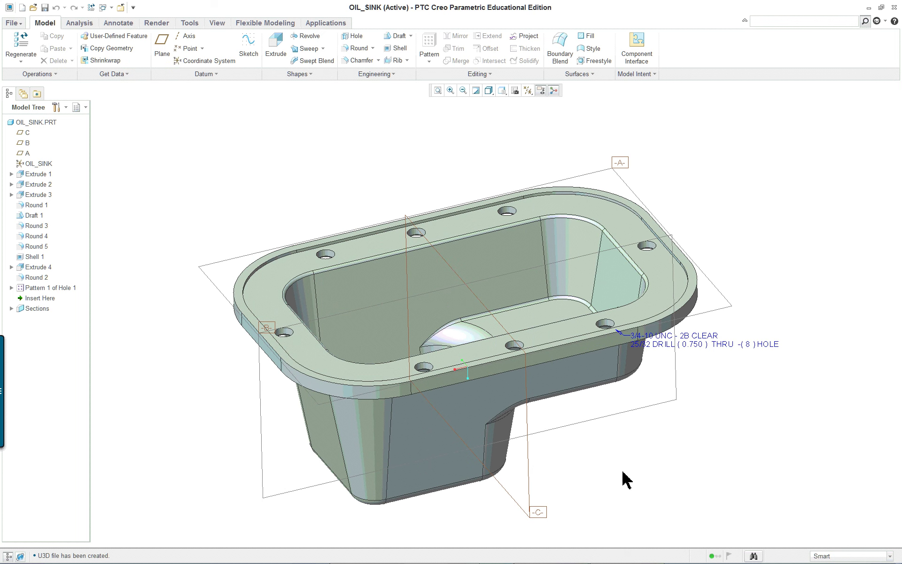
{"action": "mouse_move", "coordinate": [618, 446]}
{"action": "middle_mouse_down"}
{"action": "mouse_move", "coordinate": [636, 378]}
{"action": "mouse_move", "coordinate": [629, 441]}
{"action": "middle_mouse_up"}
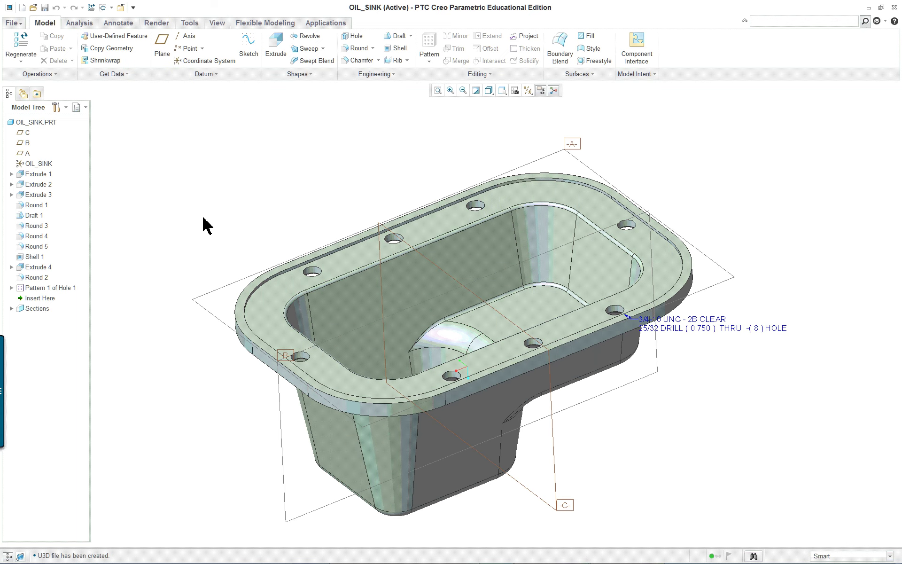